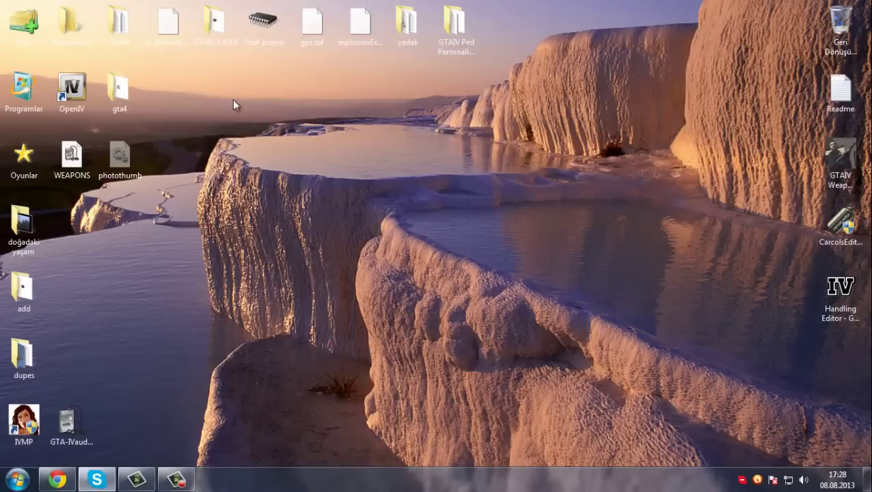
Step: Open the GTAIV.1.0.4.0 desktop folder and check the combined properties of its two patch files
{"action": "double_click", "coordinate": [209, 36]}
{"action": "left_click_drag", "start_coordinate": [407, 148], "coordinate": [487, 111]}
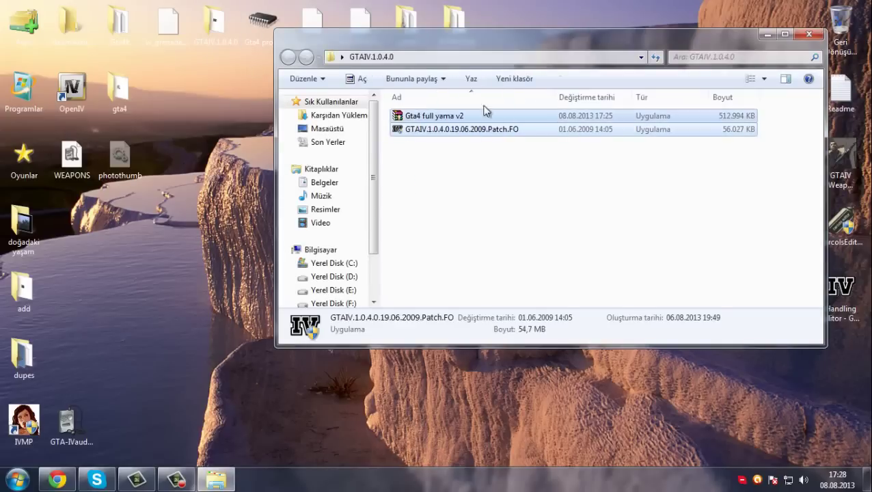
{"action": "right_click", "coordinate": [463, 113]}
{"action": "left_click", "coordinate": [489, 365]}
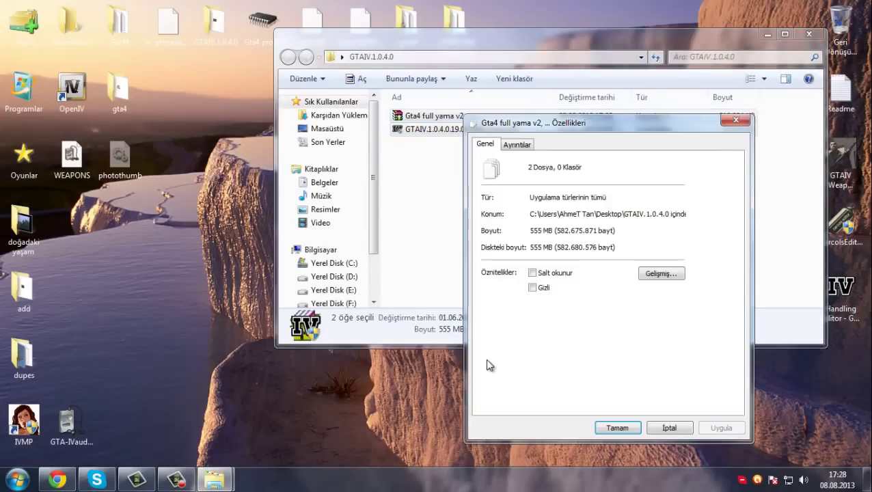
{"action": "left_click", "coordinate": [736, 120]}
{"action": "left_click", "coordinate": [590, 218]}
{"action": "left_click", "coordinate": [455, 128]}
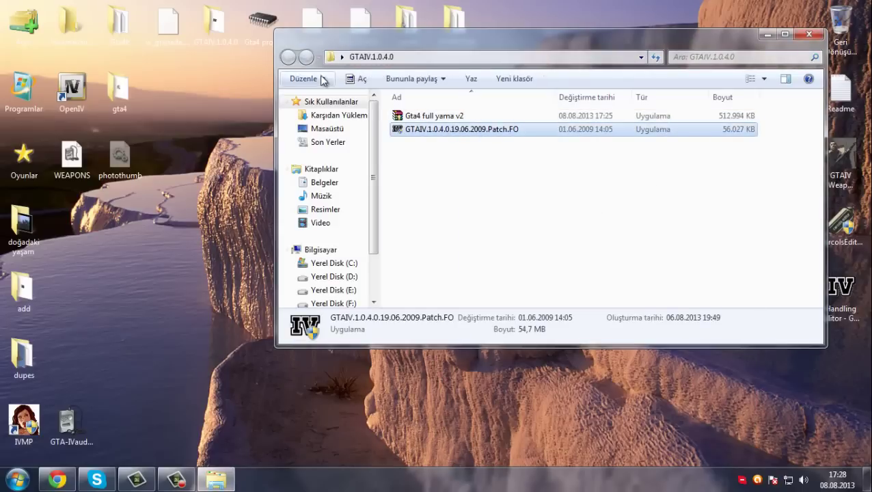
Step: Check the combined properties of the GTAIV.1.0.4.0 and Gta4 projesi desktop folders
{"action": "left_click", "coordinate": [266, 26]}
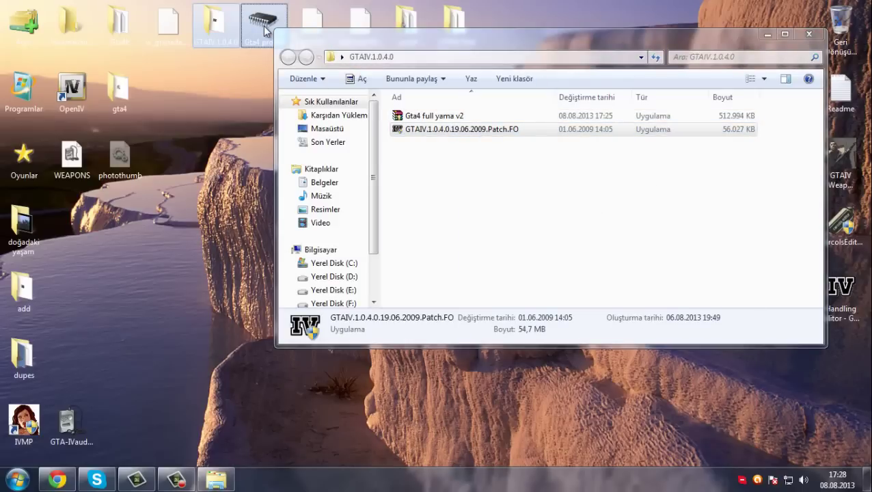
{"action": "right_click", "coordinate": [265, 26]}
{"action": "left_click", "coordinate": [301, 262]}
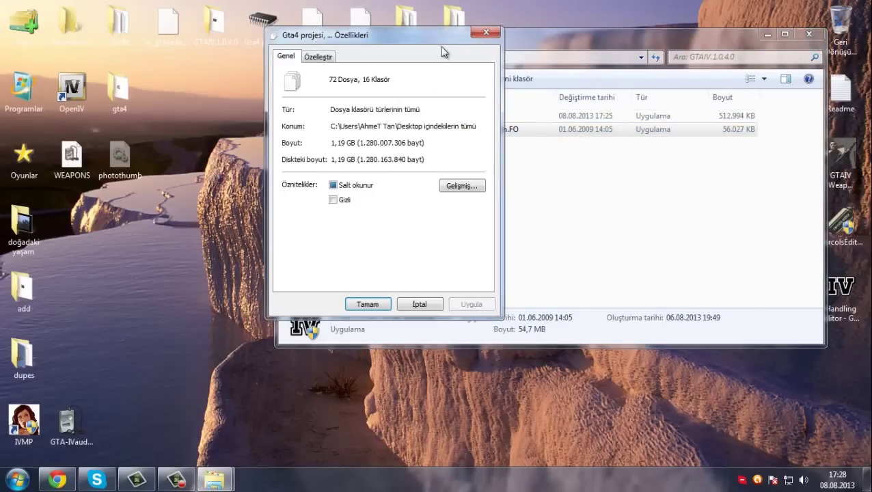
{"action": "left_click", "coordinate": [485, 30]}
Step: Check the properties of the Gta4 full yama v2 file, then close the GTAIV.1.0.4.0 folder
{"action": "left_click_drag", "start_coordinate": [438, 159], "coordinate": [453, 172]}
{"action": "right_click", "coordinate": [452, 116]}
{"action": "left_click", "coordinate": [491, 455]}
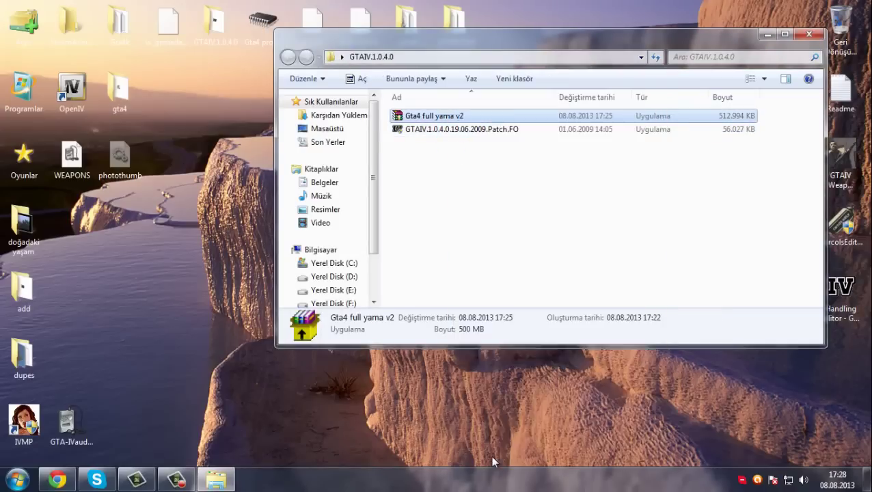
{"action": "left_click", "coordinate": [697, 119]}
{"action": "left_click", "coordinate": [458, 183]}
{"action": "left_click", "coordinate": [442, 130]}
{"action": "left_click", "coordinate": [446, 208]}
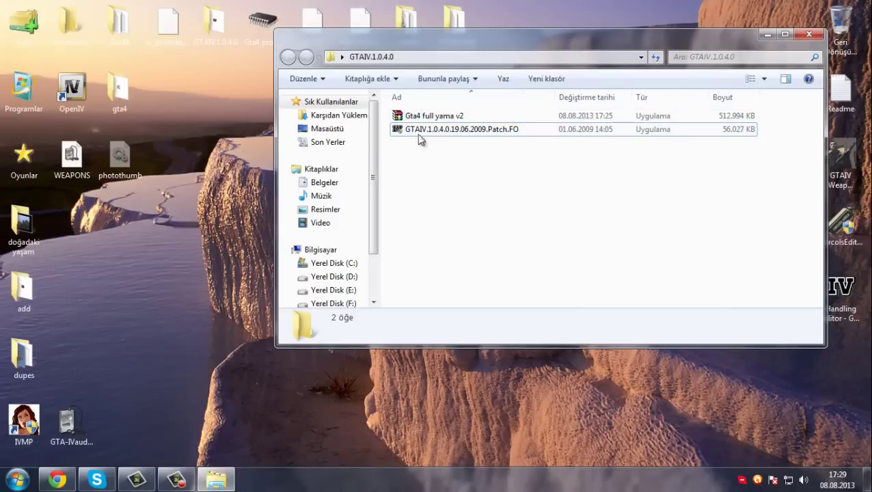
{"action": "left_click", "coordinate": [811, 34]}
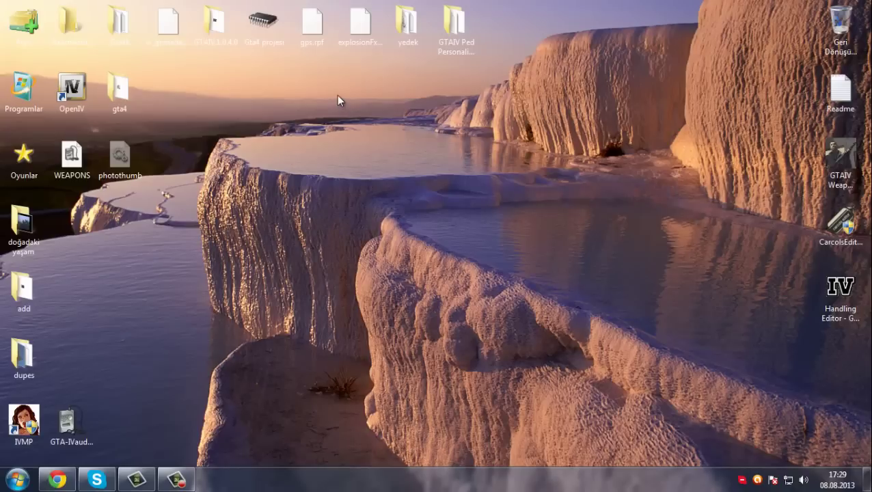
Step: Browse to the Grand Theft Auto IV folder under Program Files\Rockstar Games on drive D
{"action": "left_click", "coordinate": [17, 478]}
{"action": "left_click", "coordinate": [208, 290]}
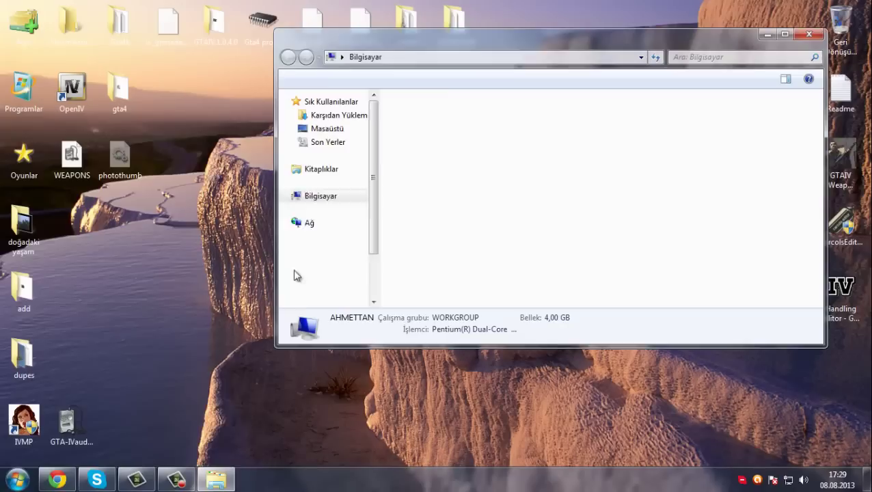
{"action": "double_click", "coordinate": [620, 140]}
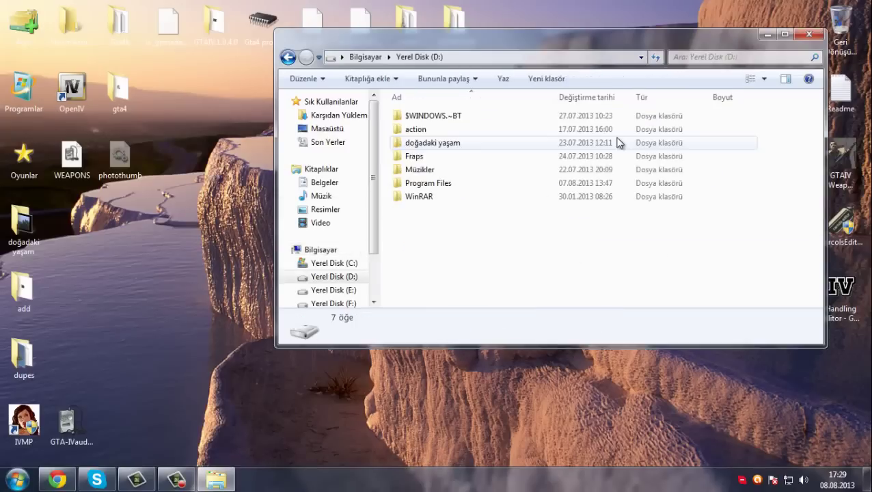
{"action": "double_click", "coordinate": [449, 186]}
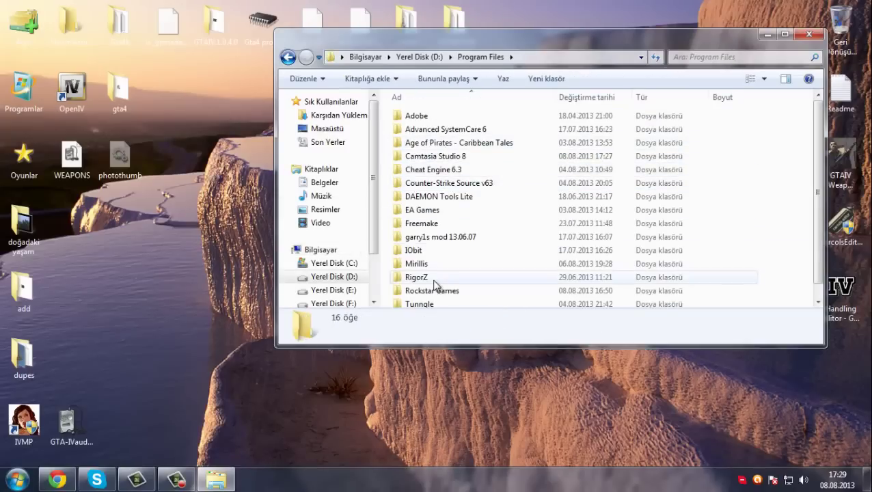
{"action": "left_click", "coordinate": [435, 275]}
{"action": "scroll", "coordinate": [435, 286], "scroll_direction": "down", "scroll_amount": 1}
{"action": "double_click", "coordinate": [441, 275]}
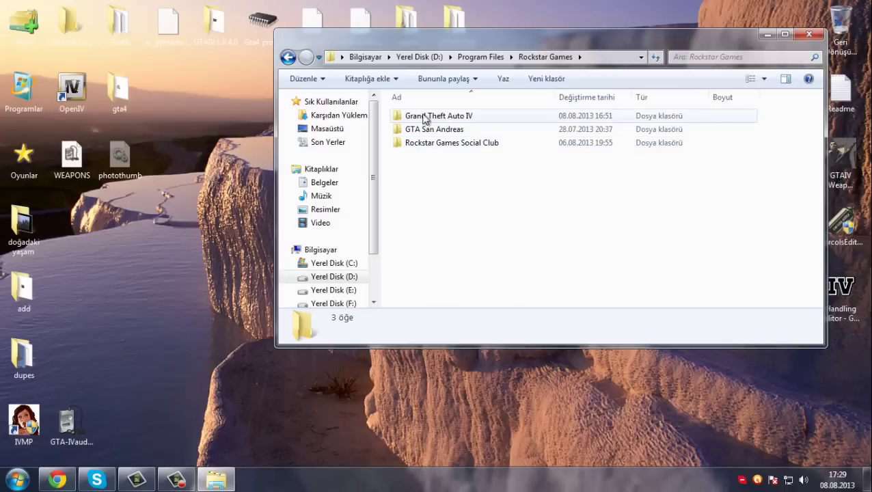
{"action": "left_click", "coordinate": [415, 150]}
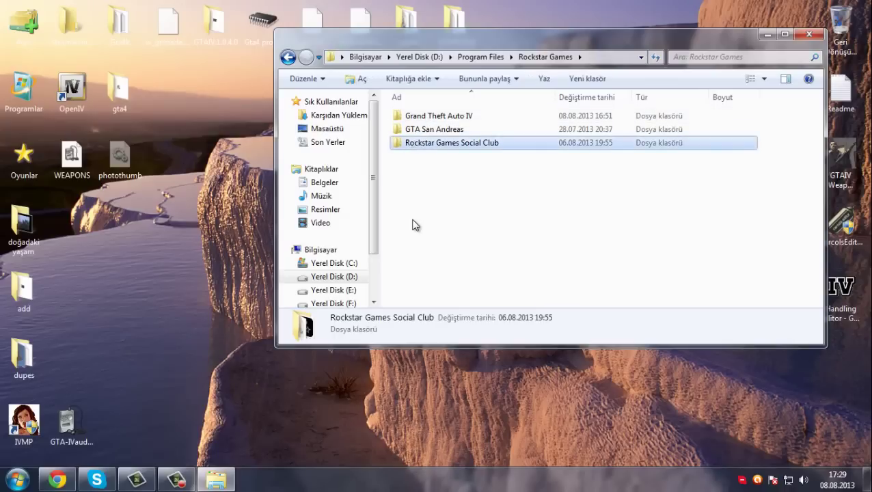
{"action": "left_click", "coordinate": [415, 224]}
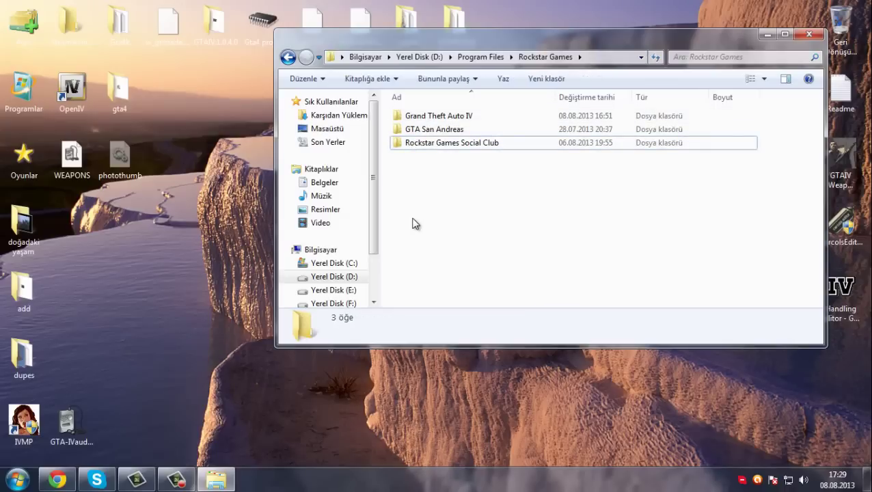
{"action": "double_click", "coordinate": [425, 119]}
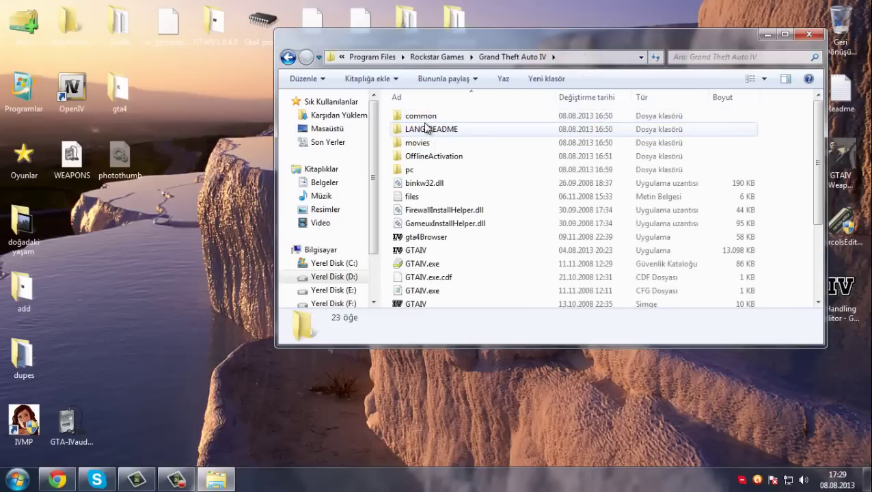
{"action": "left_click", "coordinate": [435, 237]}
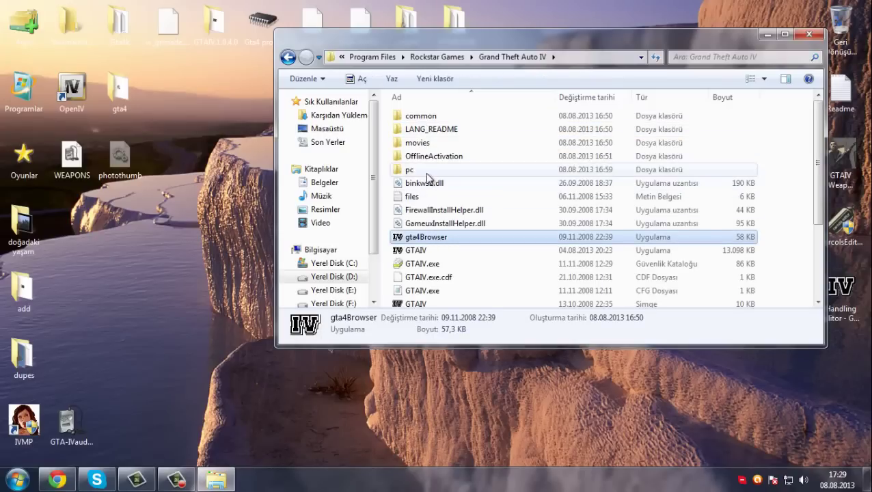
Step: Open the WeaponInfo XML file from the game's common\data folder for editing as text
{"action": "double_click", "coordinate": [435, 117]}
{"action": "left_click", "coordinate": [435, 120]}
{"action": "double_click", "coordinate": [435, 119]}
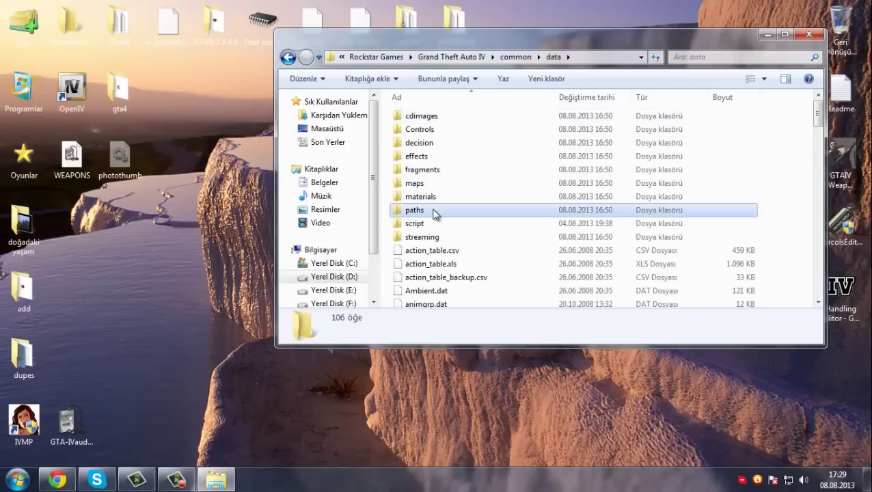
{"action": "left_click", "coordinate": [435, 212]}
{"action": "scroll", "coordinate": [435, 212], "scroll_direction": "down", "scroll_amount": 20}
{"action": "scroll", "coordinate": [434, 213], "scroll_direction": "down", "scroll_amount": 8}
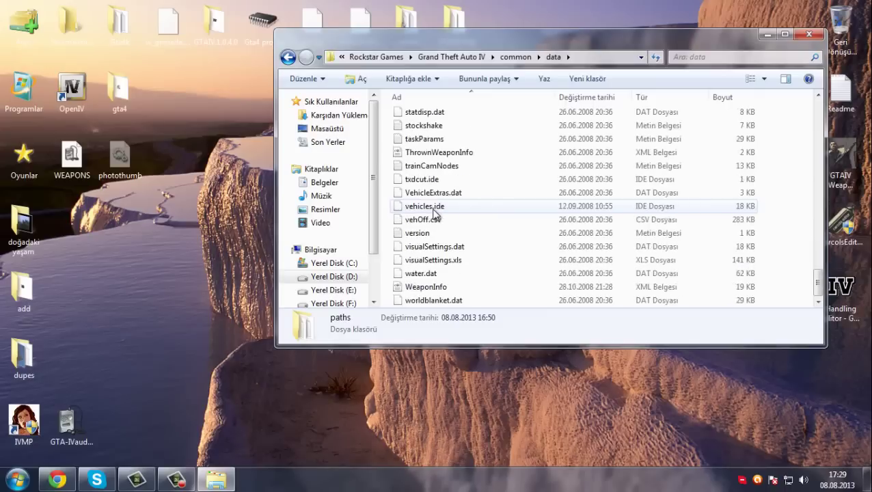
{"action": "left_click", "coordinate": [411, 290]}
{"action": "right_click", "coordinate": [409, 290]}
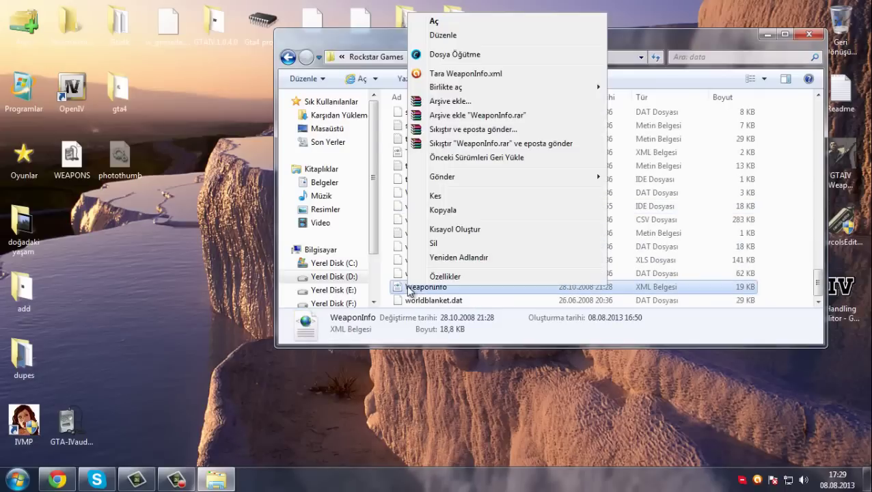
{"action": "left_click", "coordinate": [443, 36]}
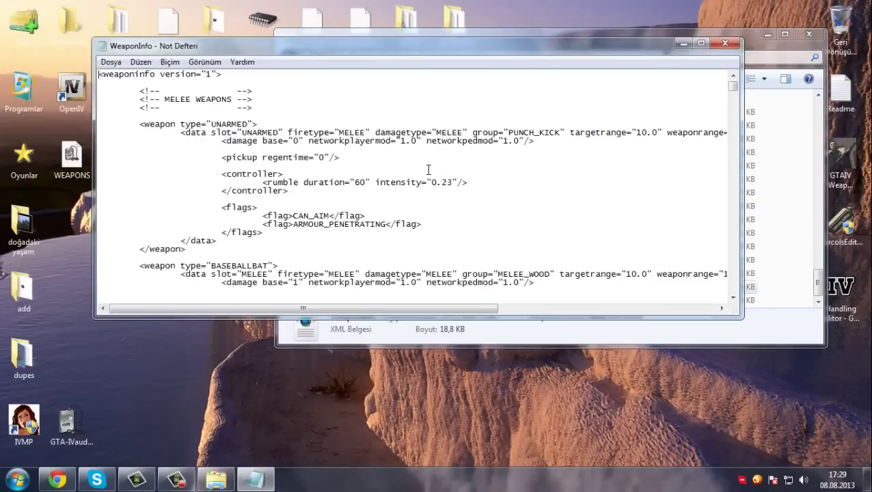
Step: Review the weapon definitions in WeaponInfo up to the DEAGLE entry's clip size and maximum ammo, then close the file
{"action": "scroll", "coordinate": [428, 170], "scroll_direction": "down", "scroll_amount": 20}
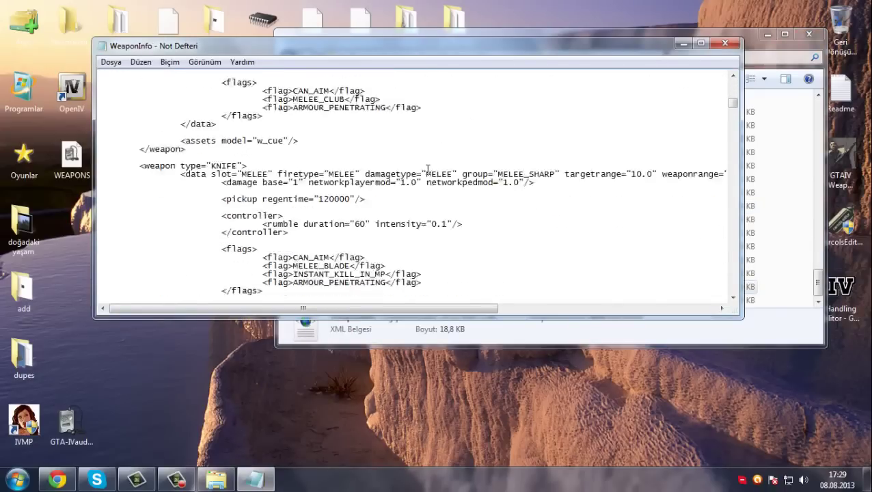
{"action": "scroll", "coordinate": [428, 170], "scroll_direction": "down", "scroll_amount": 6}
{"action": "scroll", "coordinate": [428, 170], "scroll_direction": "up", "scroll_amount": 2}
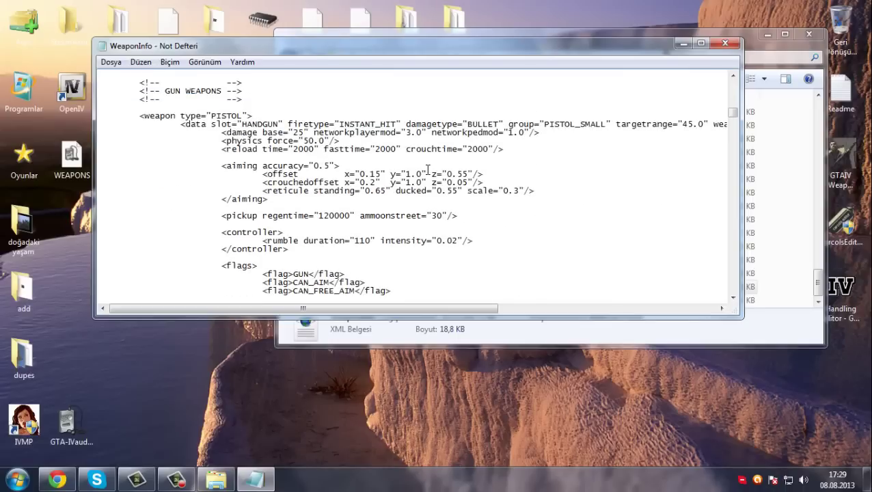
{"action": "scroll", "coordinate": [428, 169], "scroll_direction": "down", "scroll_amount": 13}
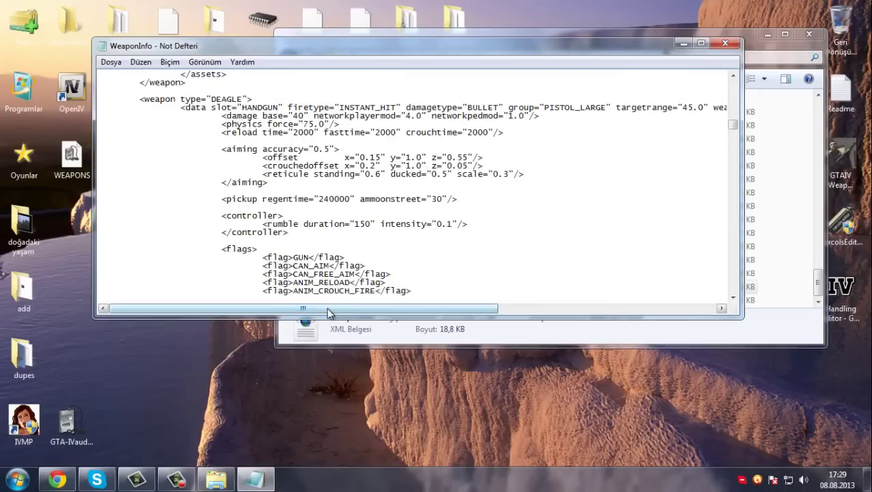
{"action": "left_click_drag", "start_coordinate": [329, 309], "coordinate": [468, 315]}
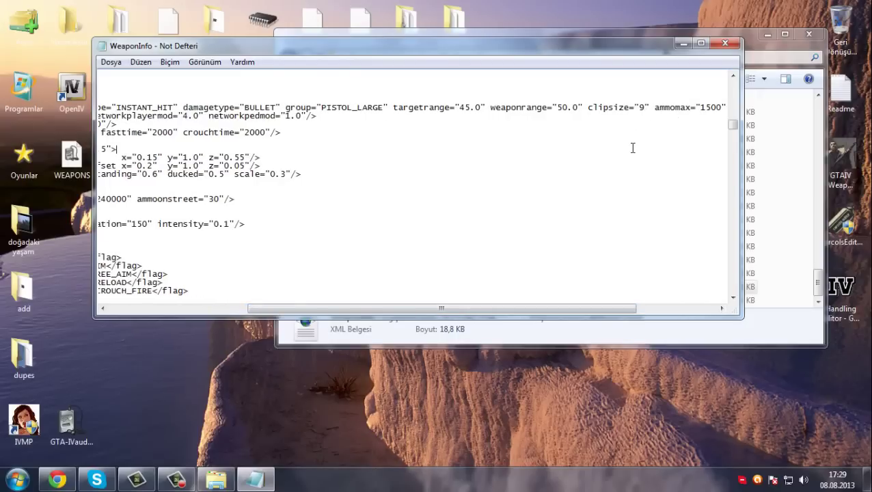
{"action": "left_click", "coordinate": [727, 43]}
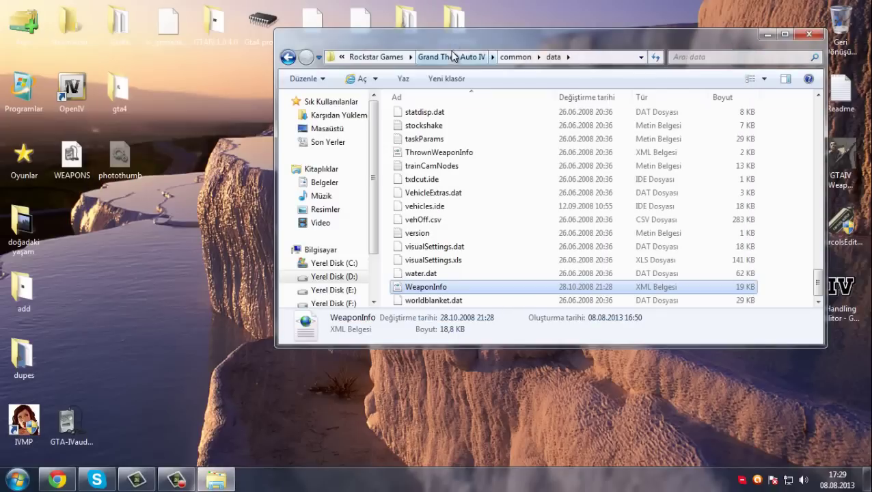
Step: Return to the Grand Theft Auto IV folder and move its window aside to uncover the desktop folders
{"action": "left_click", "coordinate": [432, 57]}
{"action": "scroll", "coordinate": [478, 204], "scroll_direction": "down", "scroll_amount": 3}
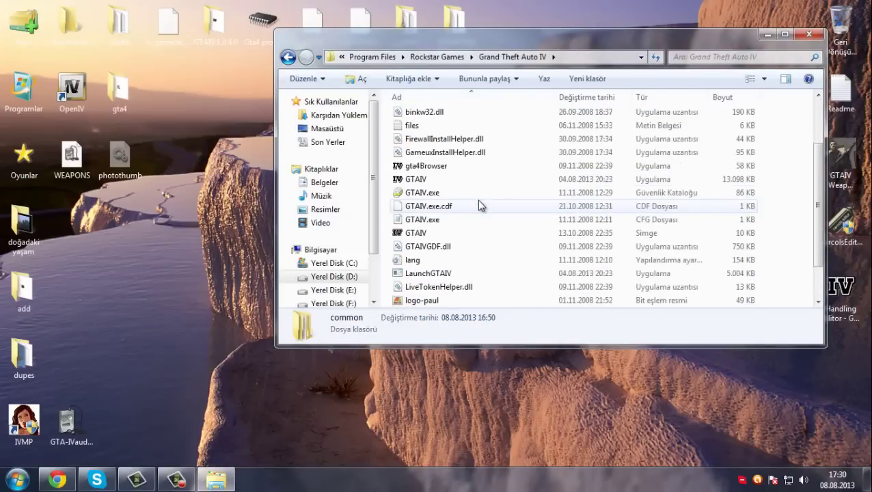
{"action": "left_click", "coordinate": [466, 254]}
{"action": "scroll", "coordinate": [462, 256], "scroll_direction": "up", "scroll_amount": 3}
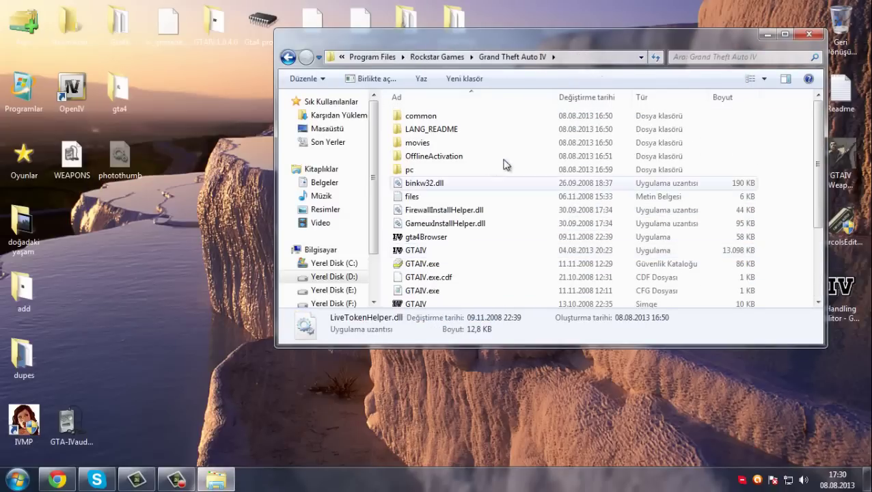
{"action": "left_click_drag", "start_coordinate": [339, 38], "coordinate": [463, 43]}
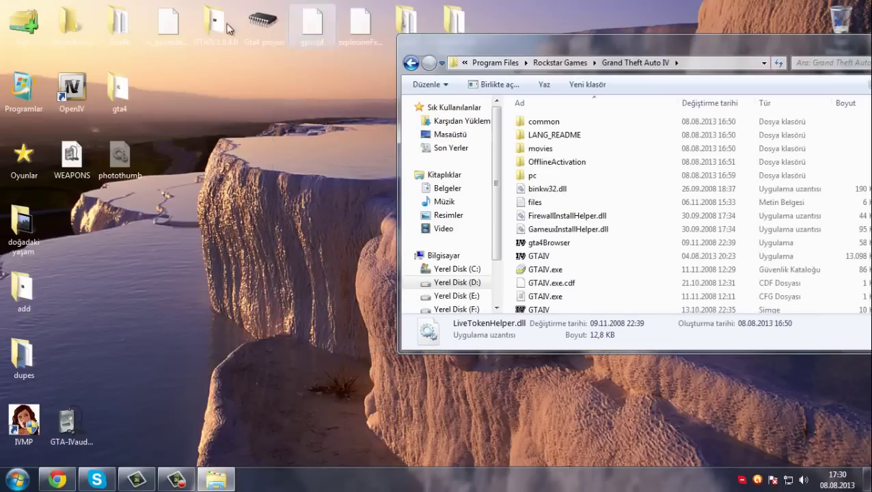
Step: Reopen the GTAIV.1.0.4.0 desktop folder to view its patch files, then close it
{"action": "double_click", "coordinate": [213, 22]}
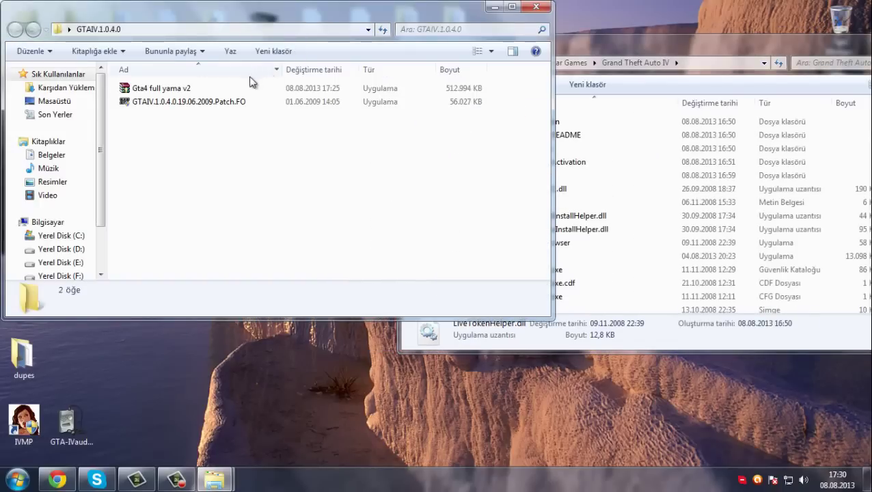
{"action": "left_click", "coordinate": [179, 108]}
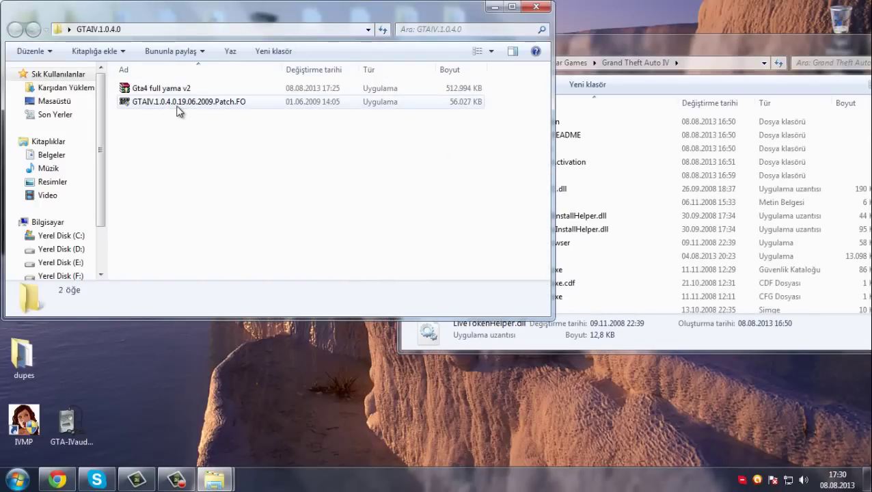
{"action": "left_click", "coordinate": [535, 8]}
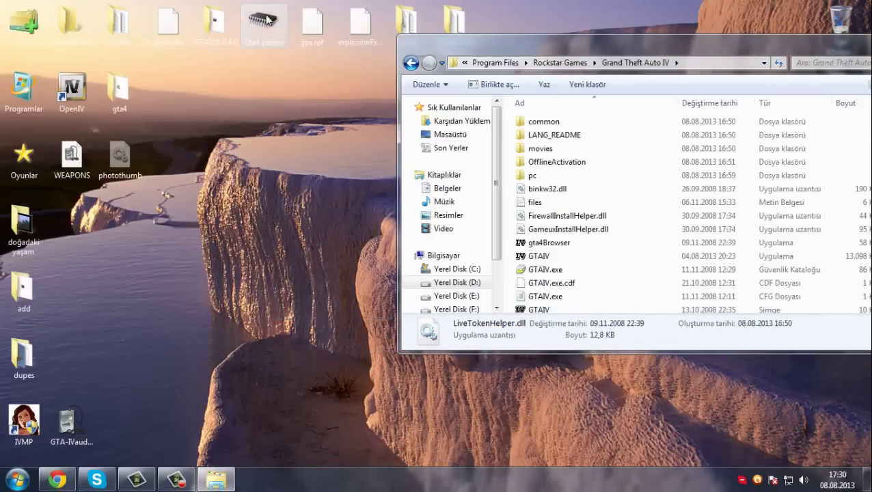
Step: Rename the GTAIV.1.0.4.0 desktop folder to "Gta4 Full Yama v2"
{"action": "right_click", "coordinate": [216, 12]}
{"action": "left_click", "coordinate": [254, 267]}
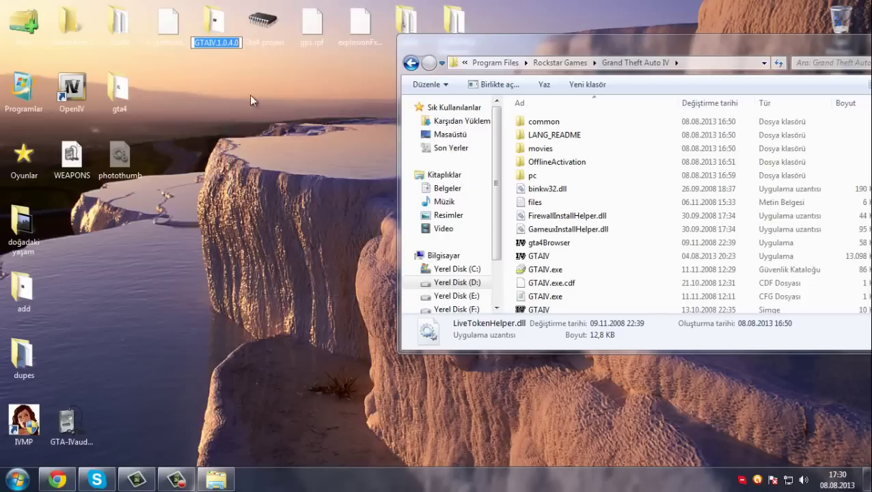
{"action": "left_click", "coordinate": [240, 43]}
{"action": "key", "text": "BackSpace"}
{"action": "key", "text": "BackSpace"}
{"action": "key", "text": "BackSpace"}
{"action": "key", "text": "BackSpace"}
{"action": "key", "text": "BackSpace"}
{"action": "key", "text": "BackSpace"}
{"action": "key", "text": "BackSpace"}
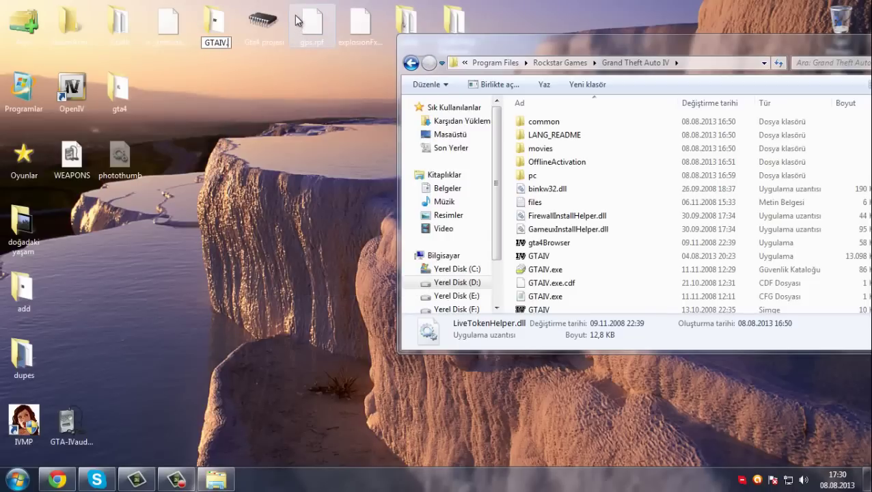
{"action": "key", "text": "BackSpace"}
{"action": "key", "text": "BackSpace"}
{"action": "key", "text": "BackSpace"}
{"action": "key", "text": "BackSpace"}
{"action": "key", "text": "BackSpace"}
{"action": "key", "text": "BackSpace"}
{"action": "type", "text": "ta4 Full Yama v2"}
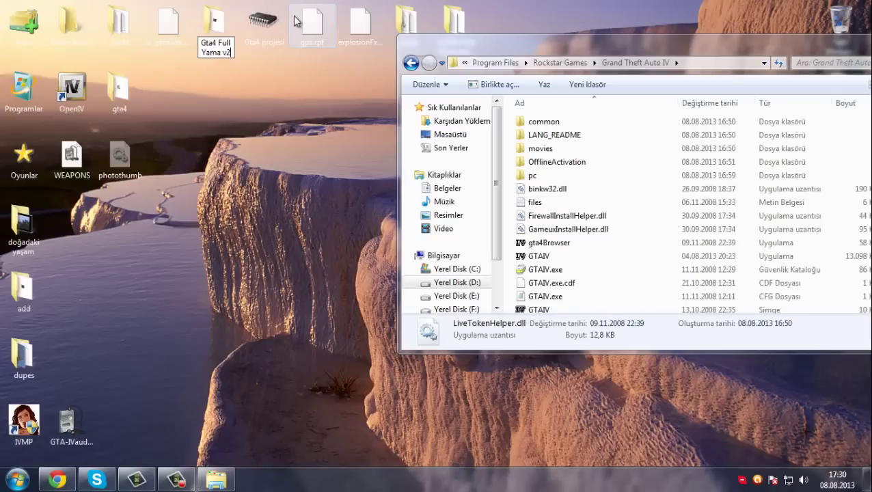
{"action": "key", "text": "Return"}
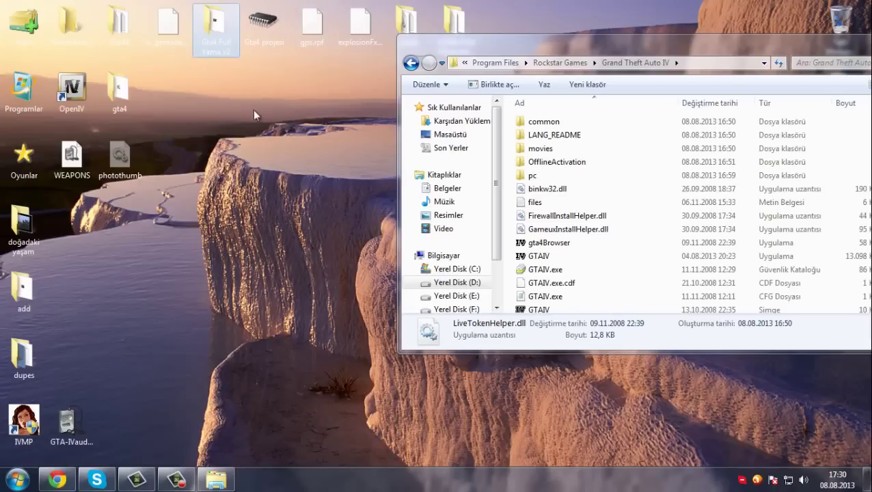
Step: View the contents of the Gta4 Full Yama v2 desktop folder, then check its size in the folder properties
{"action": "double_click", "coordinate": [206, 20]}
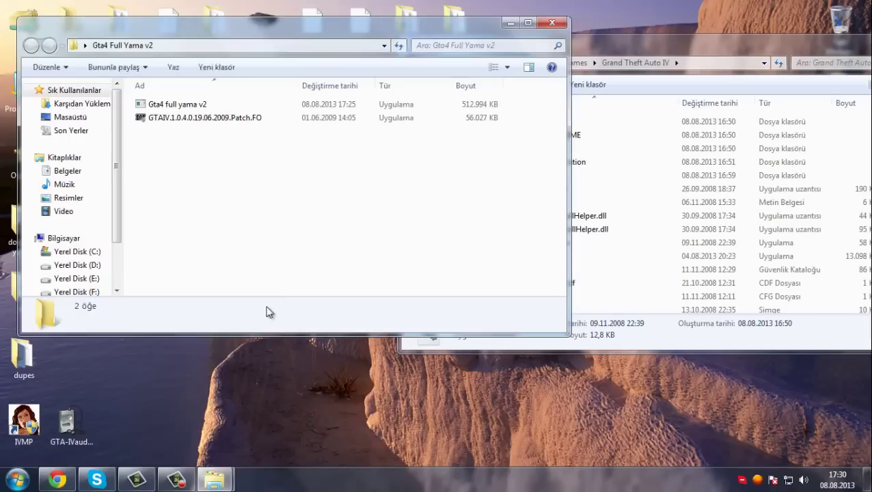
{"action": "left_click", "coordinate": [560, 24]}
{"action": "right_click", "coordinate": [227, 40]}
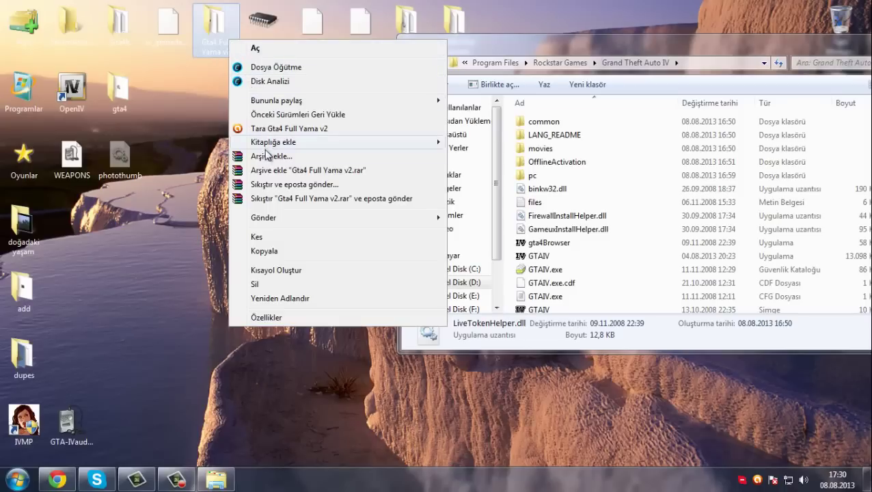
{"action": "left_click", "coordinate": [175, 84]}
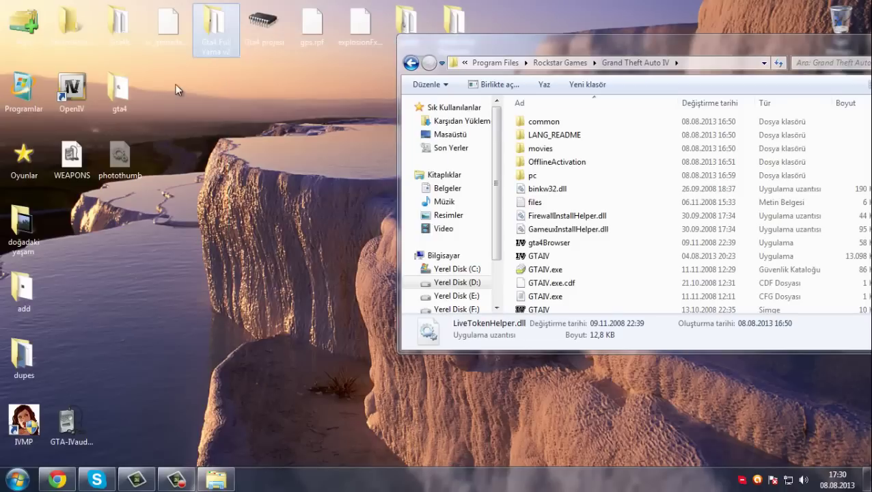
{"action": "right_click", "coordinate": [219, 15]}
{"action": "left_click", "coordinate": [252, 289]}
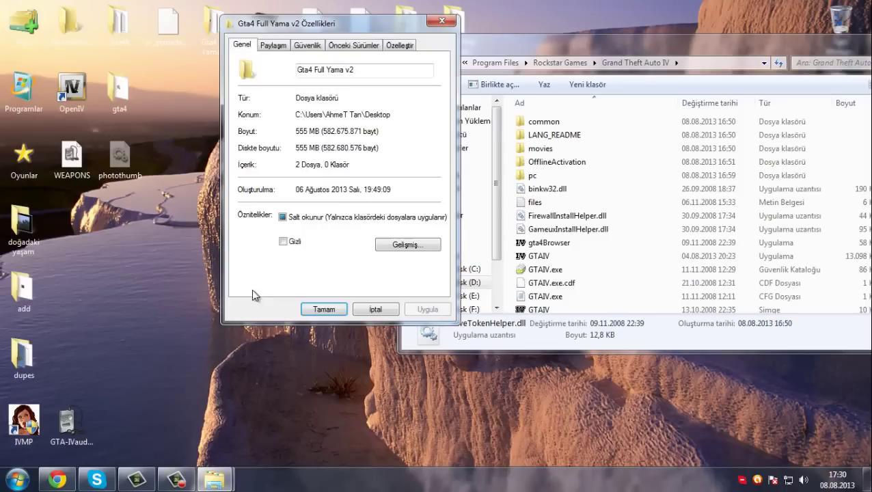
{"action": "left_click", "coordinate": [443, 21]}
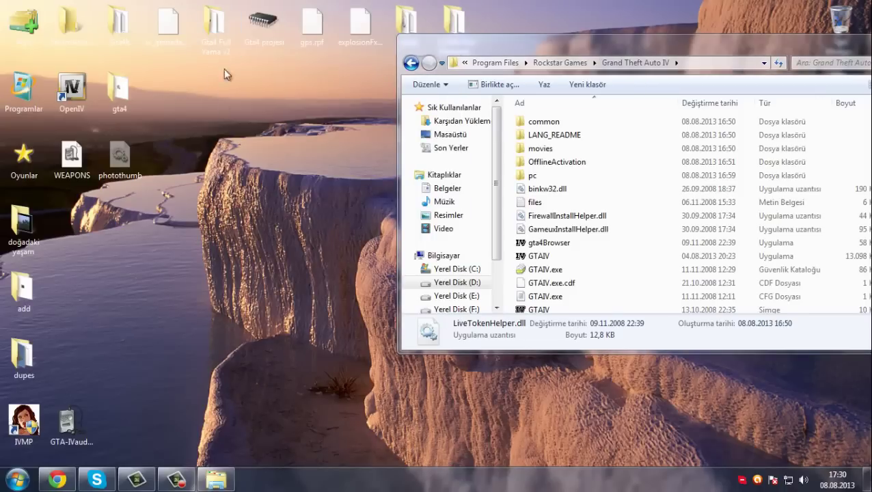
Step: Run GTAIV.1.0.4.0.19.06.2009.Patch.FO from the Gta4 Full Yama v2 folder, accept the license terms, install the patch and close the finished setup
{"action": "double_click", "coordinate": [219, 25]}
{"action": "left_click", "coordinate": [206, 134]}
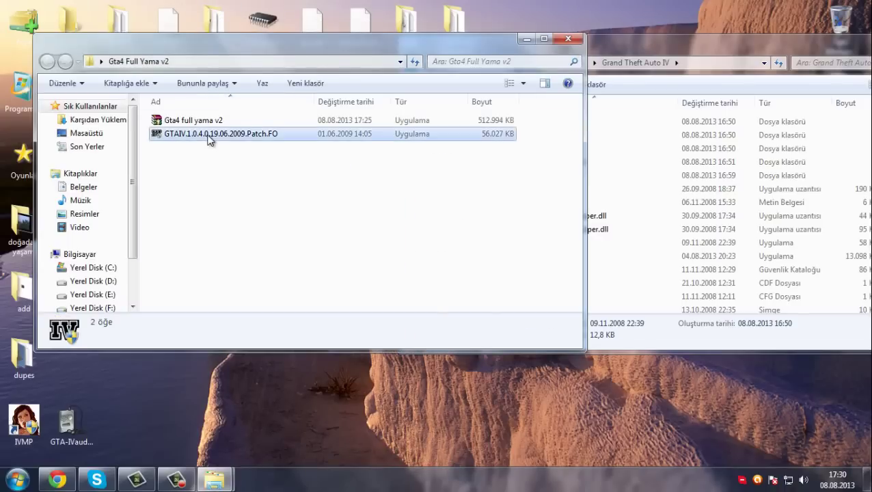
{"action": "key", "text": "Return"}
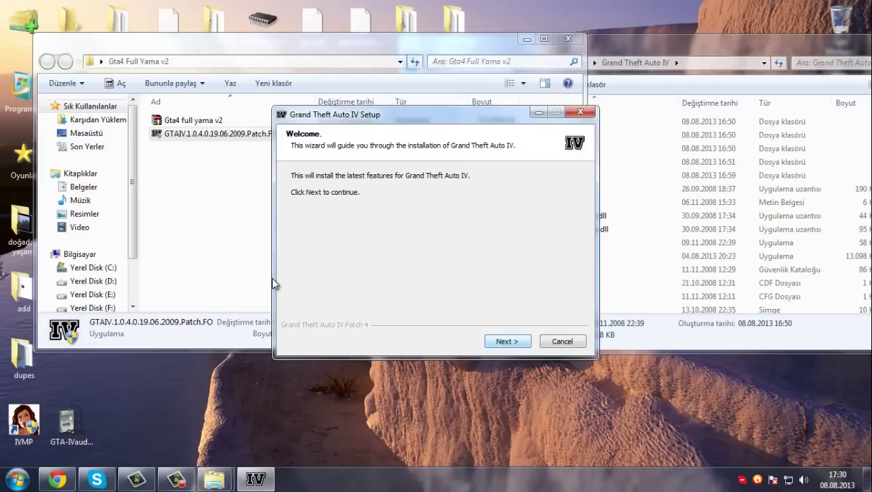
{"action": "key", "text": "Return"}
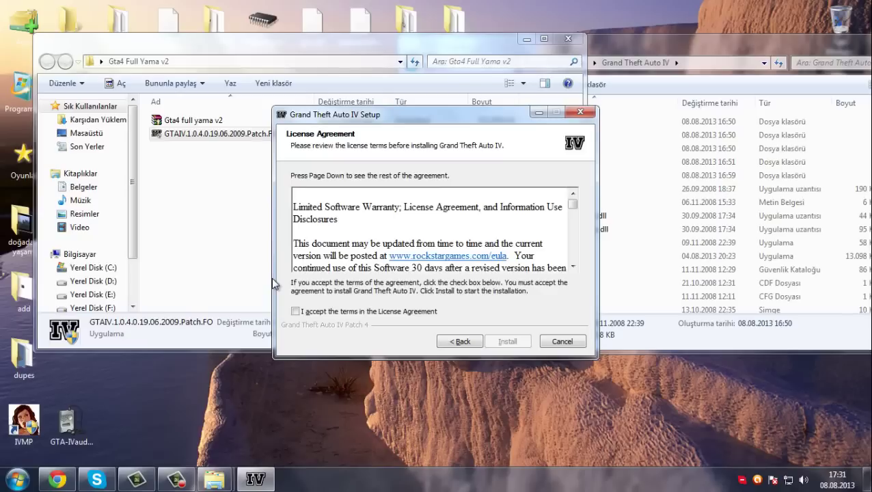
{"action": "key", "text": "alt+a"}
{"action": "key", "text": "Return"}
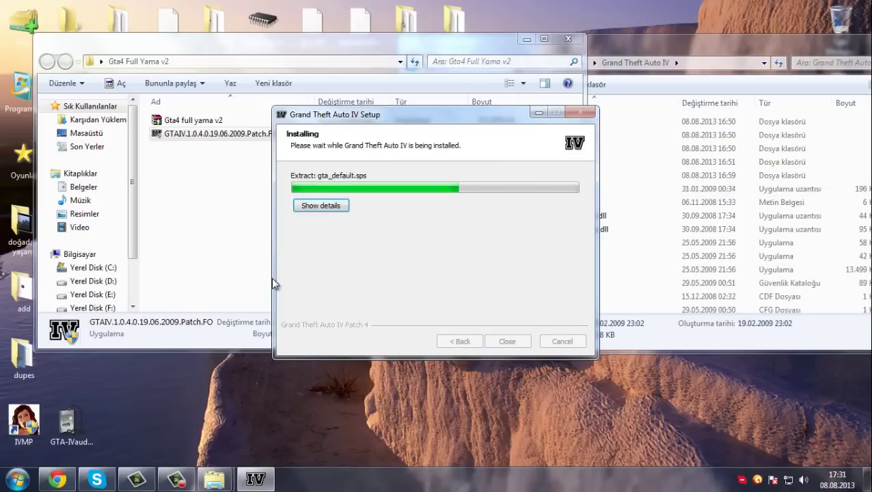
{"action": "left_click", "coordinate": [650, 230]}
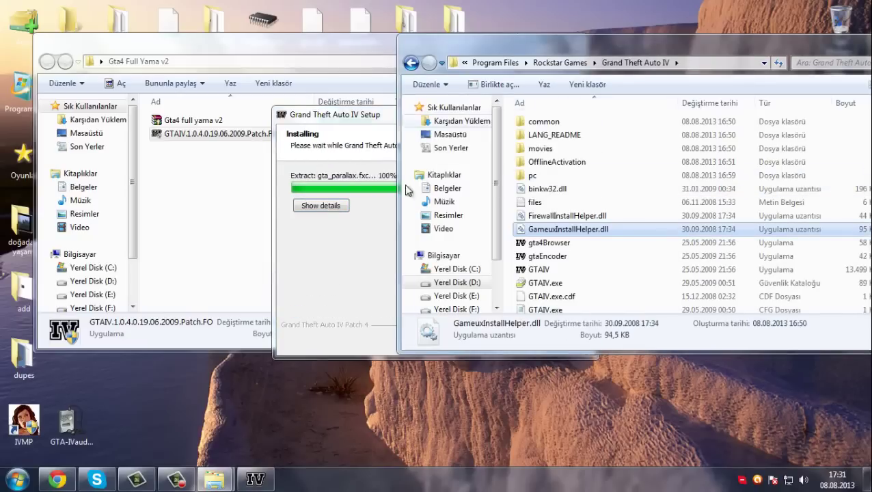
{"action": "left_click", "coordinate": [358, 278]}
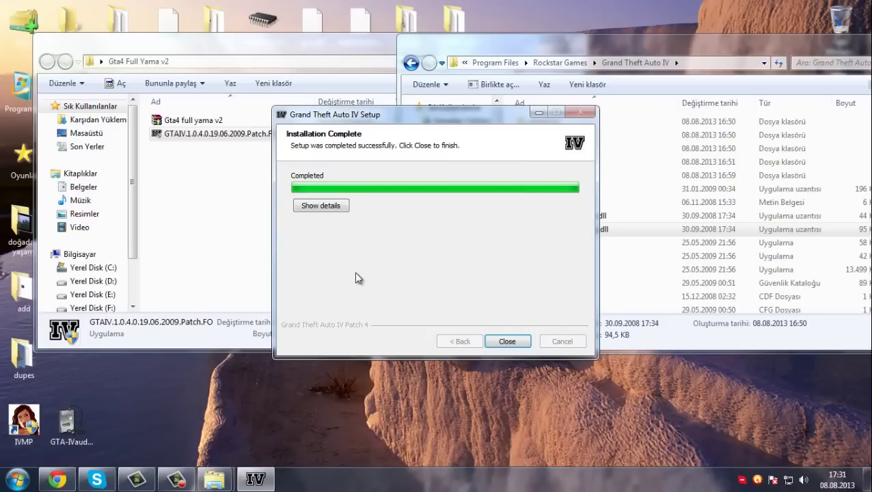
{"action": "left_click", "coordinate": [508, 341]}
Step: Reopen the Grand Theft Auto IV folder from Rockstar Games and look through its patched files
{"action": "left_click", "coordinate": [261, 193]}
{"action": "left_click", "coordinate": [657, 189]}
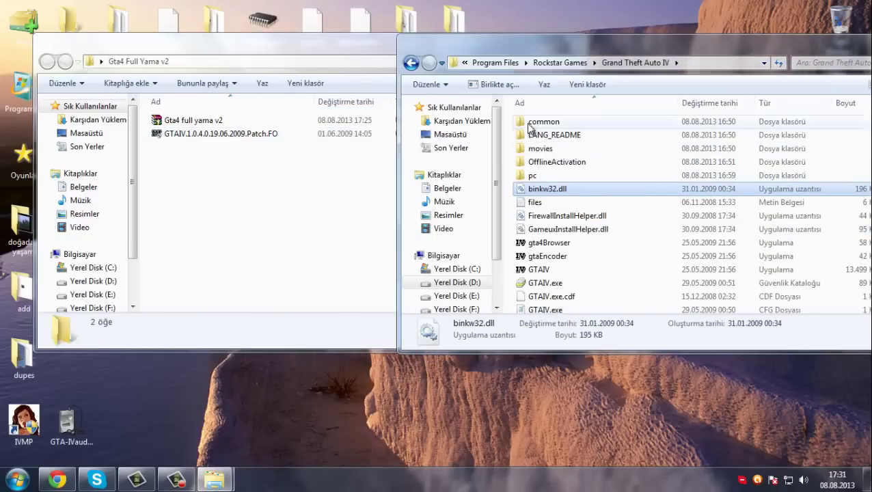
{"action": "left_click", "coordinate": [557, 62]}
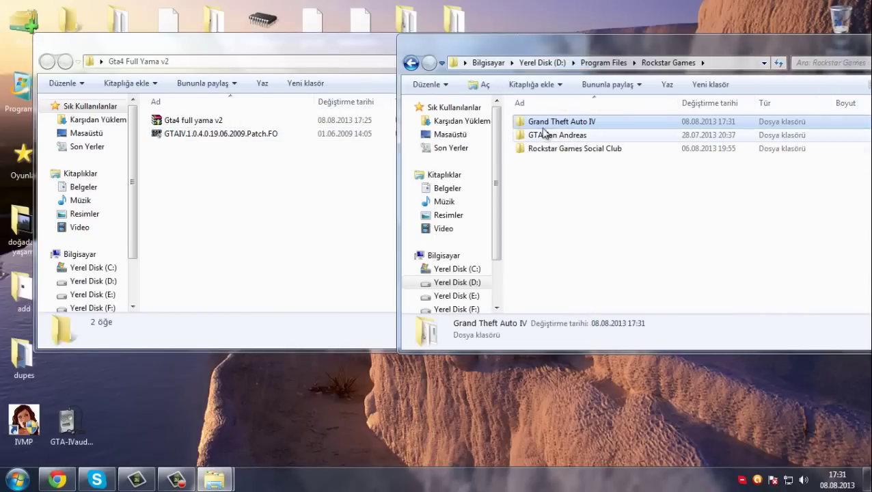
{"action": "double_click", "coordinate": [551, 122]}
{"action": "left_click", "coordinate": [547, 190]}
{"action": "scroll", "coordinate": [547, 190], "scroll_direction": "down", "scroll_amount": 3}
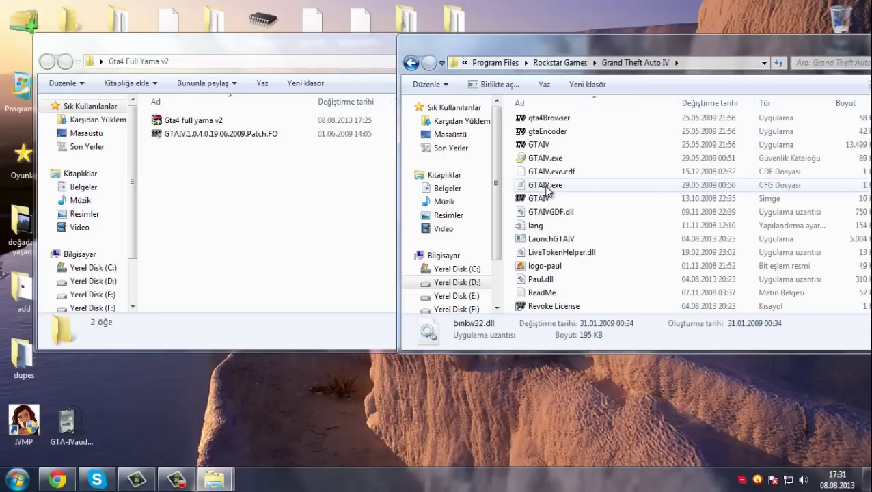
{"action": "scroll", "coordinate": [547, 190], "scroll_direction": "up", "scroll_amount": 3}
Step: View the subfolders of the game's common folder, then return to the Grand Theft Auto IV folder
{"action": "left_click", "coordinate": [260, 190]}
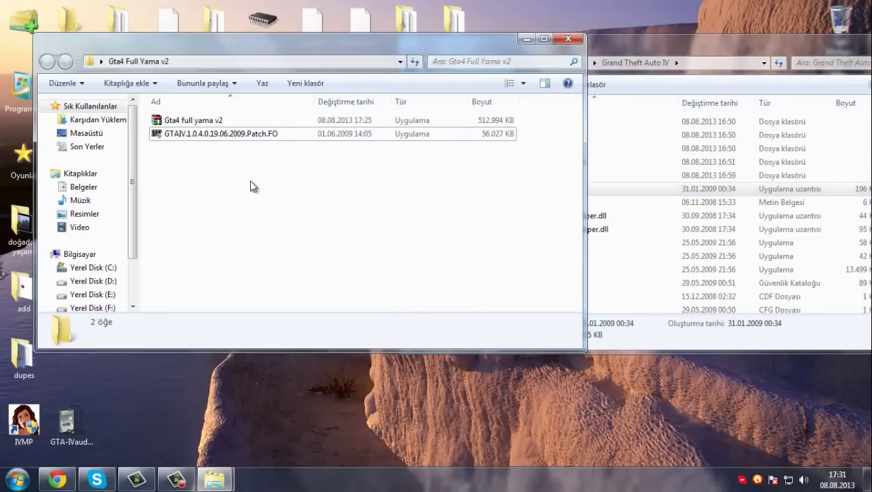
{"action": "left_click", "coordinate": [617, 165]}
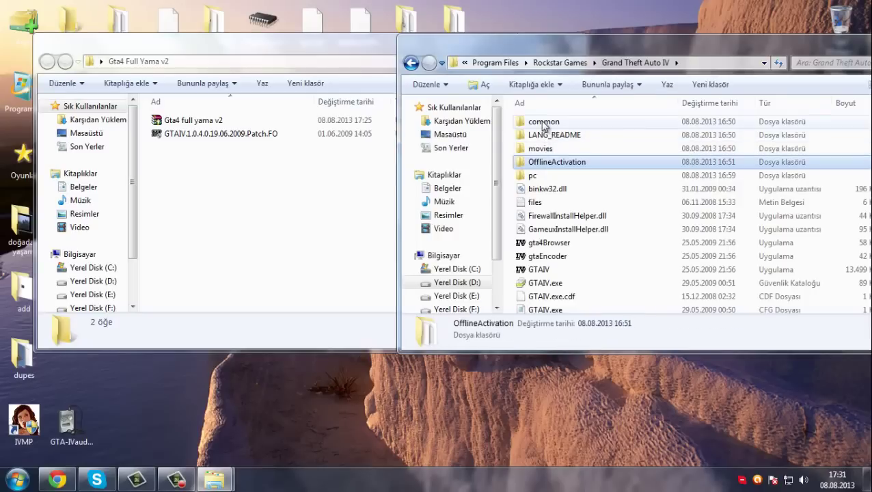
{"action": "double_click", "coordinate": [545, 135]}
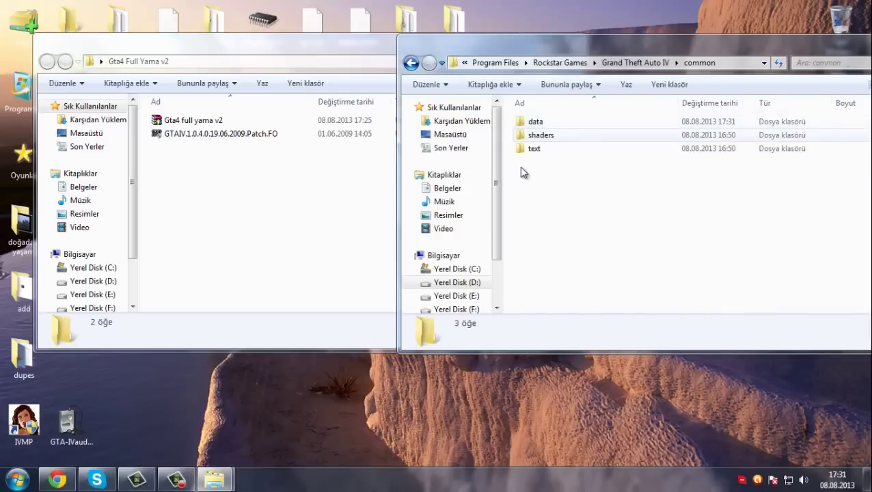
{"action": "left_click", "coordinate": [411, 63]}
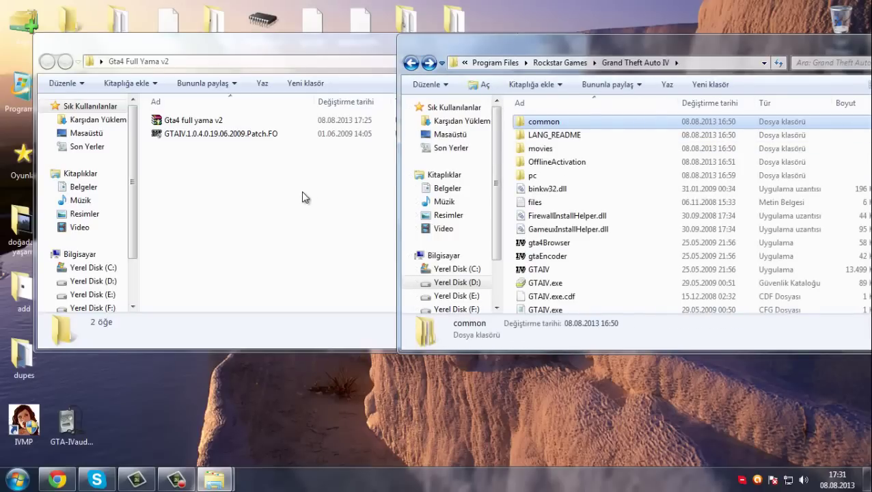
Step: Launch the Gta4 full yama v2 self-extracting application from the patch folder
{"action": "left_click", "coordinate": [302, 191]}
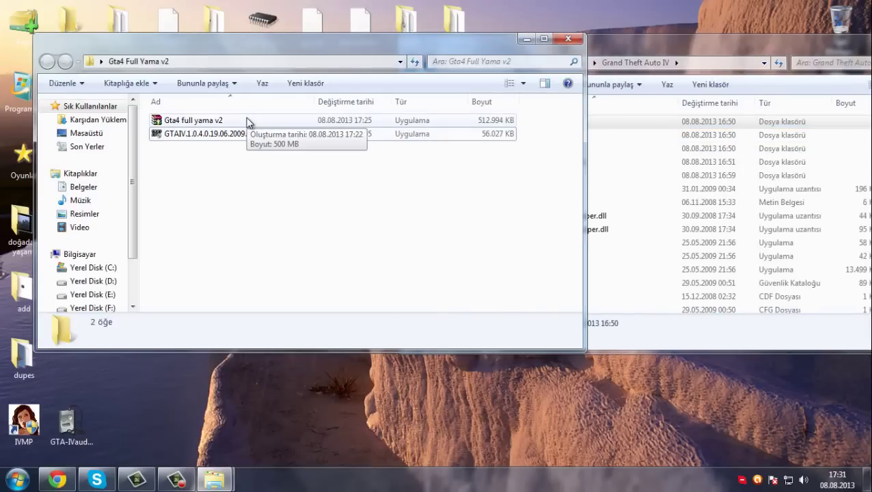
{"action": "left_click", "coordinate": [248, 122]}
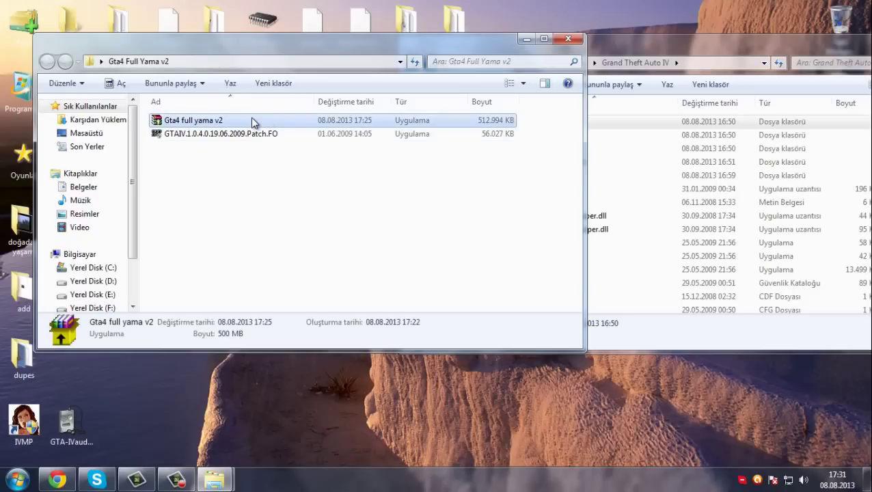
{"action": "left_click", "coordinate": [251, 139]}
{"action": "left_click", "coordinate": [251, 119]}
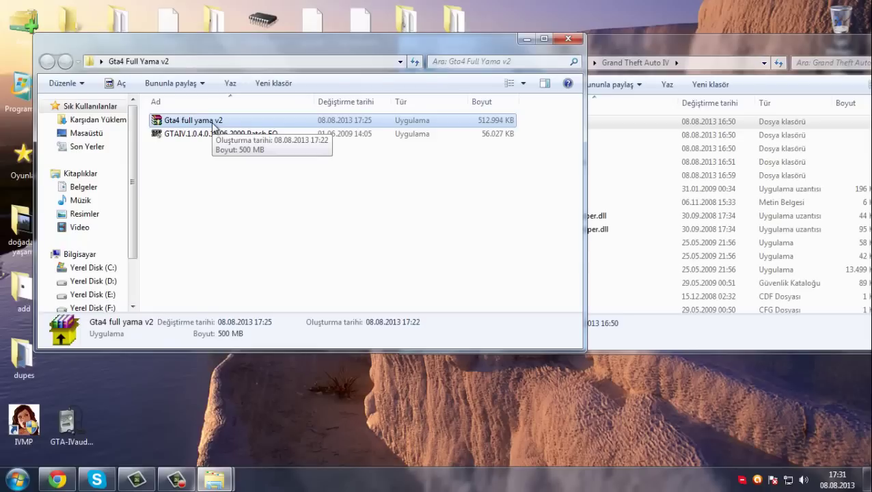
{"action": "double_click", "coordinate": [214, 122]}
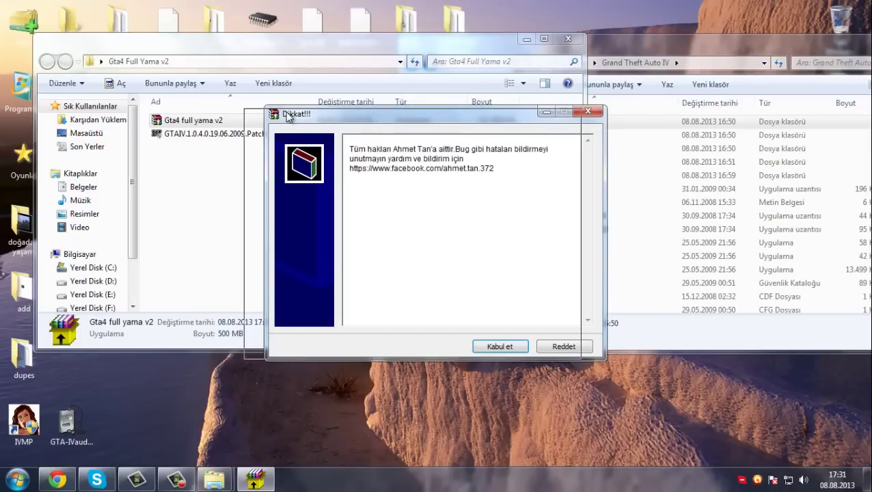
Step: Read the extractor's rights and bug-reporting notice and accept it
{"action": "left_click_drag", "start_coordinate": [313, 115], "coordinate": [298, 116]}
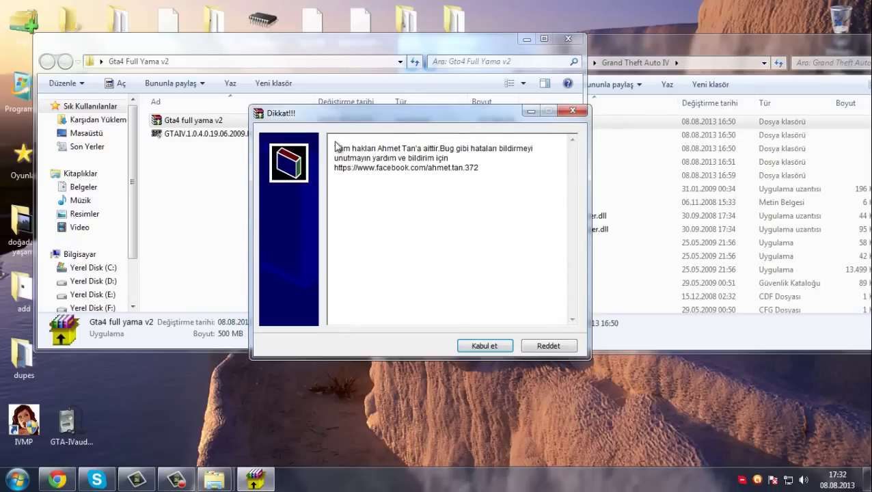
{"action": "left_click_drag", "start_coordinate": [335, 148], "coordinate": [537, 218]}
{"action": "left_click", "coordinate": [475, 234]}
{"action": "left_click_drag", "start_coordinate": [456, 148], "coordinate": [543, 151]}
{"action": "left_click", "coordinate": [443, 193]}
{"action": "left_click", "coordinate": [486, 346]}
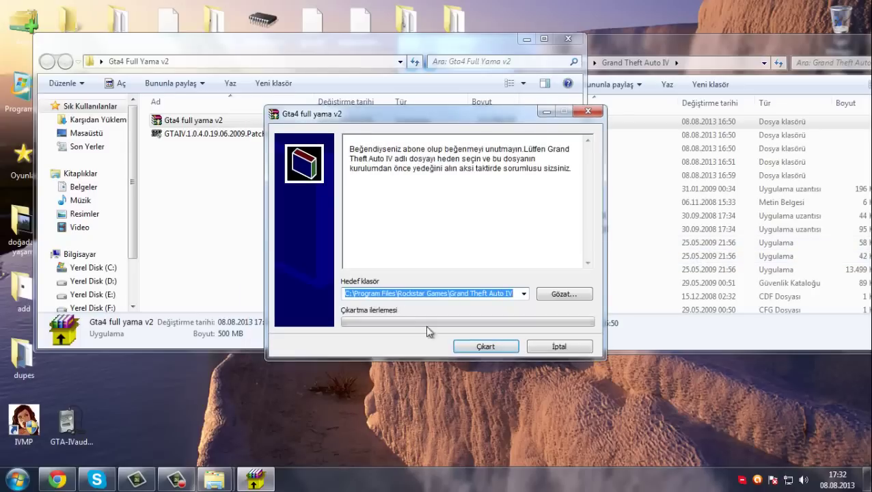
Step: Read the extractor's instructions on targeting and backing up the Grand Theft Auto IV folder, and check the destination path
{"action": "left_click", "coordinate": [439, 151]}
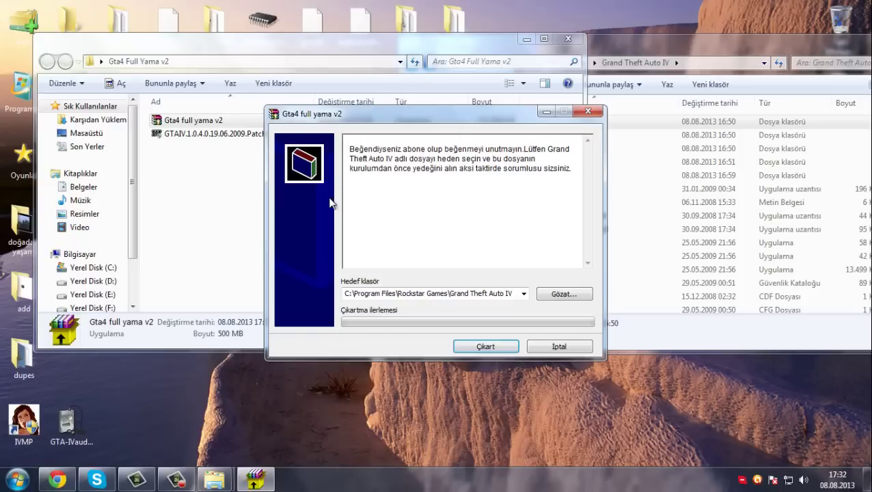
{"action": "double_click", "coordinate": [455, 158]}
{"action": "left_click", "coordinate": [442, 160]}
{"action": "mouse_move", "coordinate": [447, 158]}
{"action": "left_mouse_down"}
{"action": "mouse_move", "coordinate": [489, 163]}
{"action": "mouse_move", "coordinate": [453, 157]}
{"action": "left_mouse_up"}
{"action": "left_click_drag", "start_coordinate": [464, 159], "coordinate": [456, 159]}
{"action": "left_click", "coordinate": [462, 163]}
{"action": "left_click", "coordinate": [451, 296]}
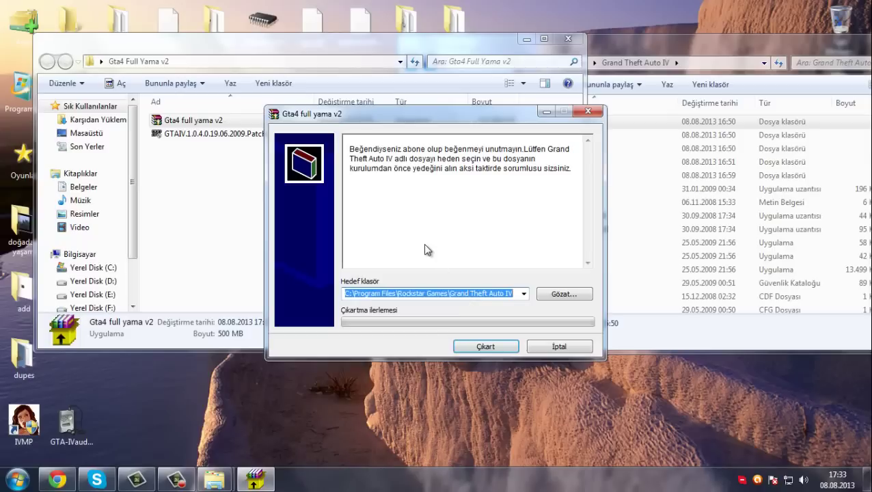
Step: Delete the Rockstar Games folder from C:\Program Files, then close that Explorer window
{"action": "key", "text": "super"}
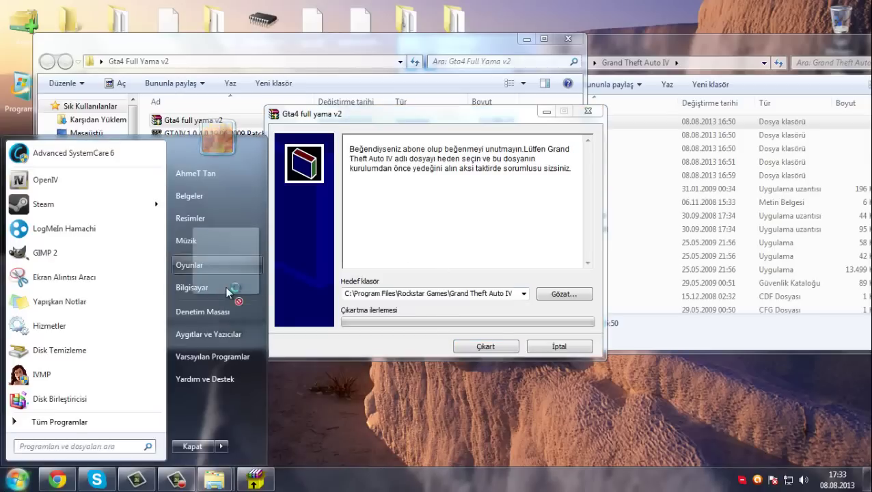
{"action": "left_click", "coordinate": [226, 288]}
{"action": "double_click", "coordinate": [205, 147]}
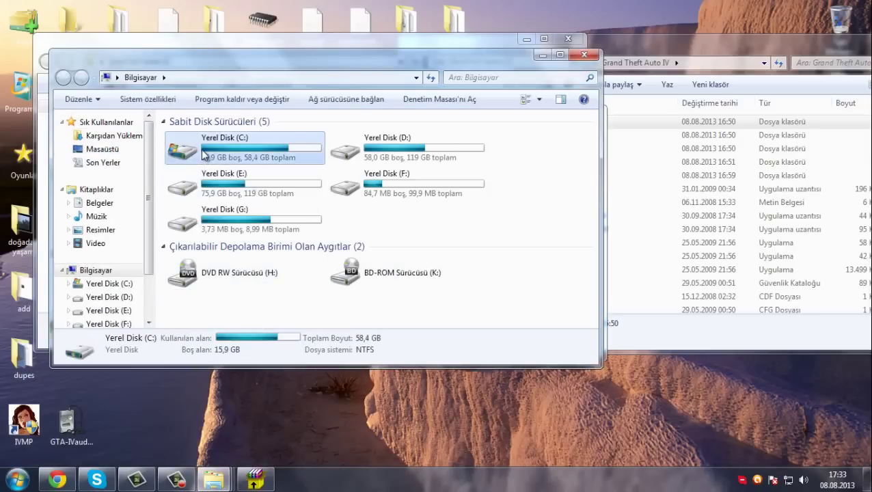
{"action": "double_click", "coordinate": [202, 216]}
{"action": "scroll", "coordinate": [202, 226], "scroll_direction": "down", "scroll_amount": 6}
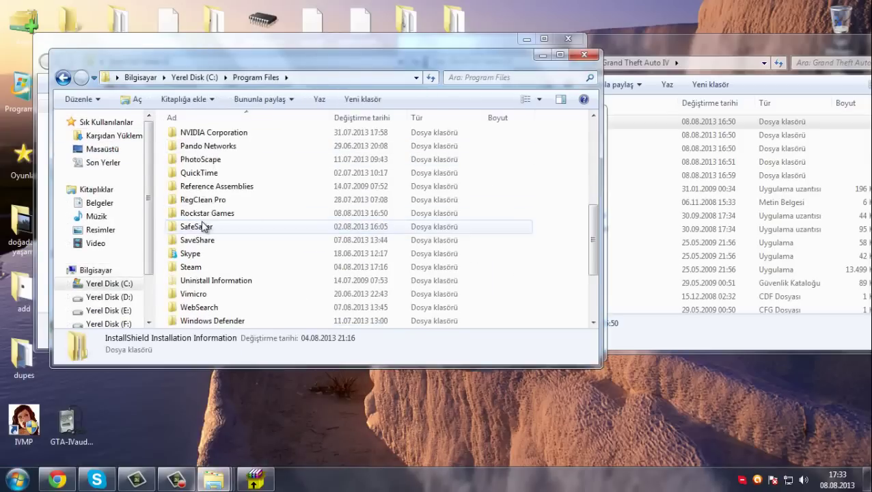
{"action": "left_click", "coordinate": [202, 214]}
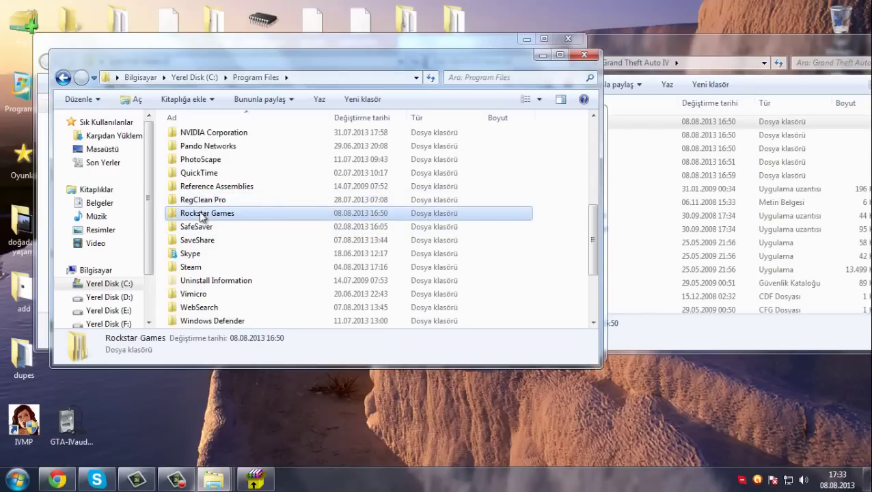
{"action": "key", "text": "Delete"}
{"action": "left_click", "coordinate": [410, 293]}
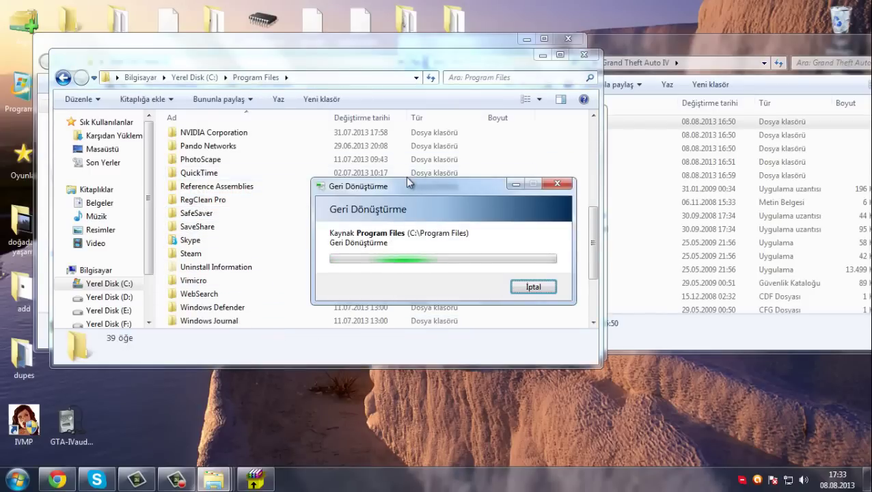
{"action": "left_click", "coordinate": [585, 55]}
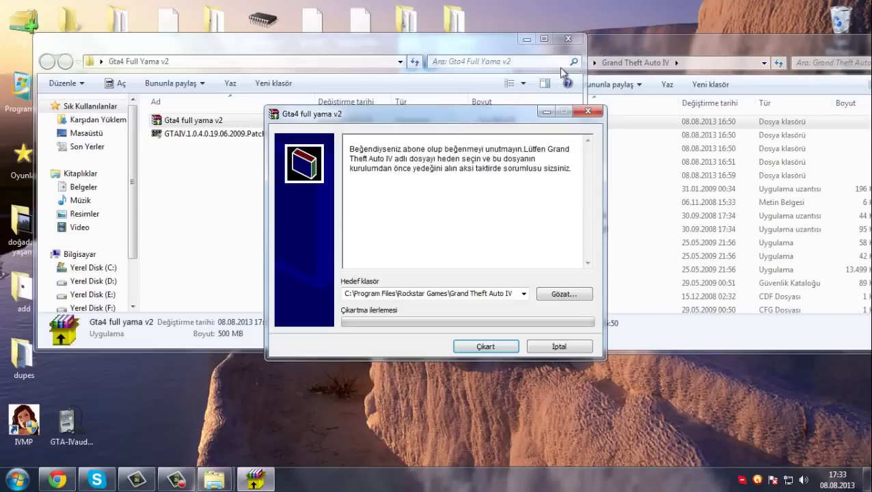
Step: Set the extraction destination to D:\Program Files\Rockstar Games\Grand Theft Auto IV and compare it with the open game folder
{"action": "left_click_drag", "start_coordinate": [346, 294], "coordinate": [516, 293]}
{"action": "left_click", "coordinate": [349, 290]}
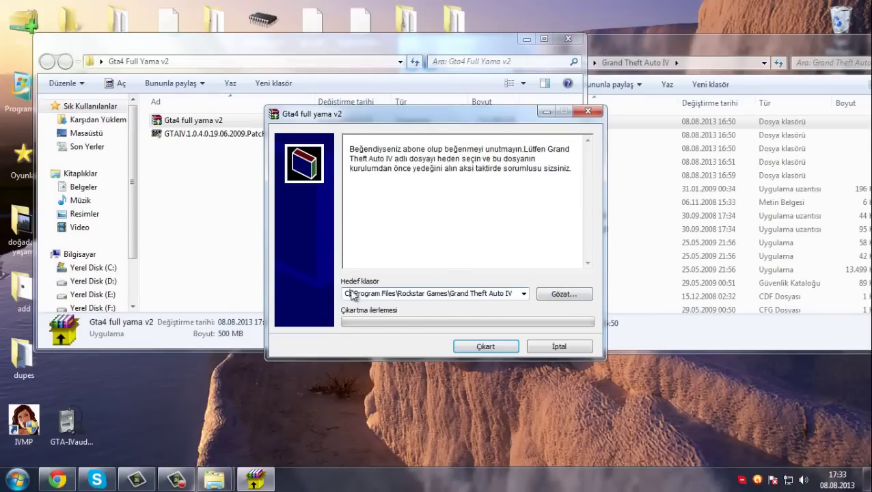
{"action": "key", "text": "End"}
{"action": "key", "text": "Home"}
{"action": "left_click", "coordinate": [687, 162]}
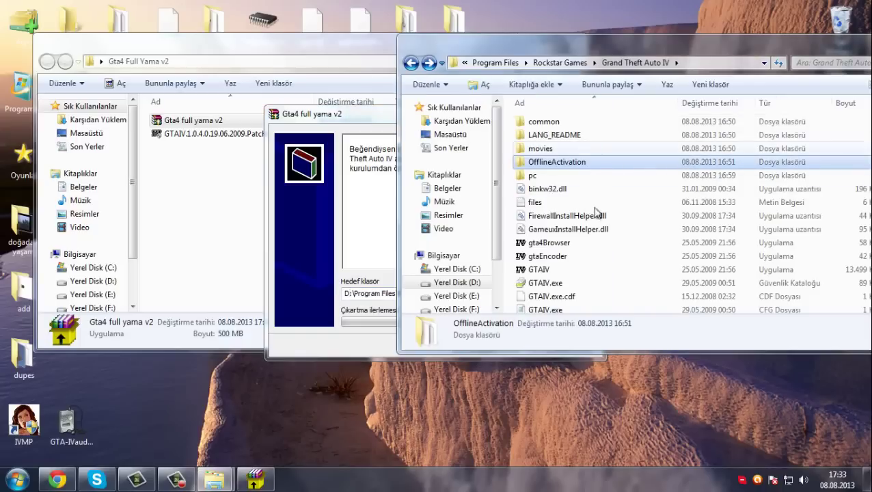
{"action": "left_click", "coordinate": [375, 218]}
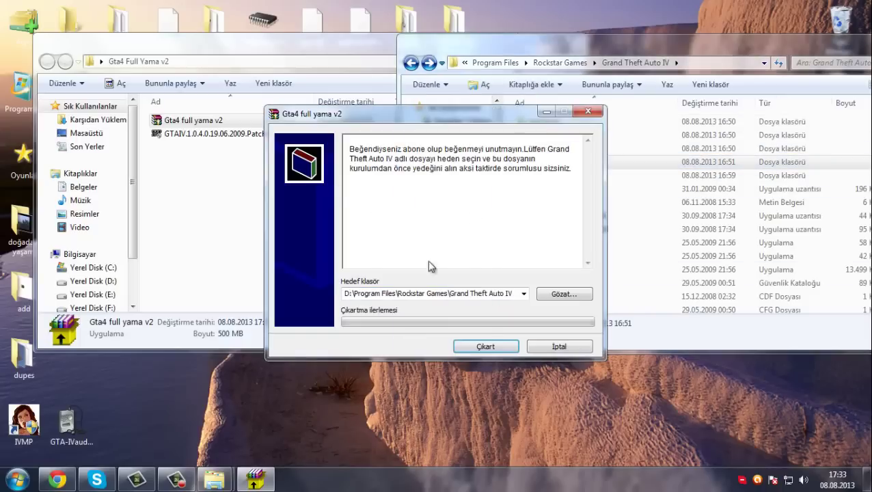
Step: Extract the Gta4 full yama v2 files into the Grand Theft Auto IV folder, overwriting all existing files
{"action": "left_click", "coordinate": [495, 347]}
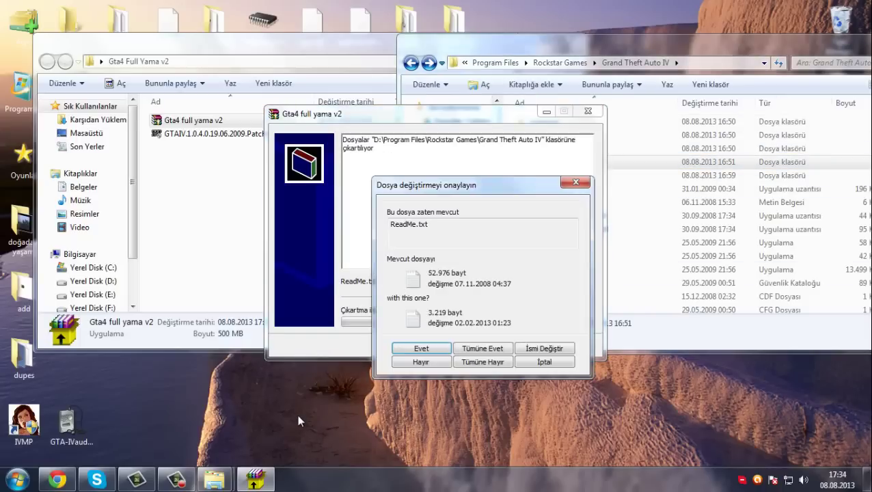
{"action": "left_click", "coordinate": [477, 348]}
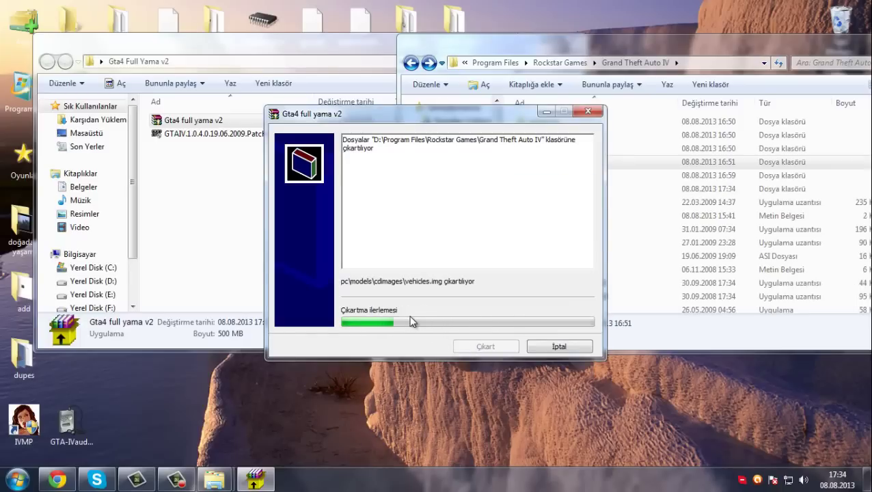
Step: Check the extracted contents of the Scripts subfolder in the Grand Theft Auto IV folder, then return to the game folder
{"action": "left_click", "coordinate": [684, 299]}
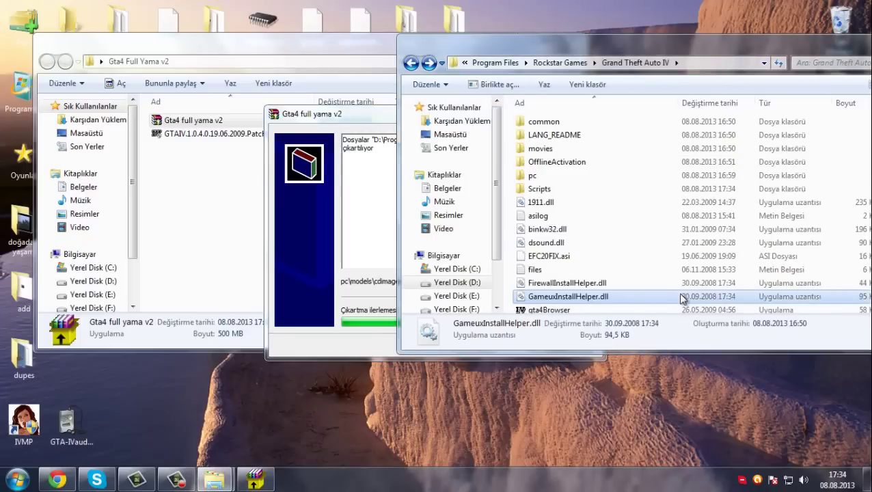
{"action": "double_click", "coordinate": [563, 192]}
{"action": "left_click_drag", "start_coordinate": [555, 268], "coordinate": [649, 110]}
{"action": "left_click", "coordinate": [650, 110]}
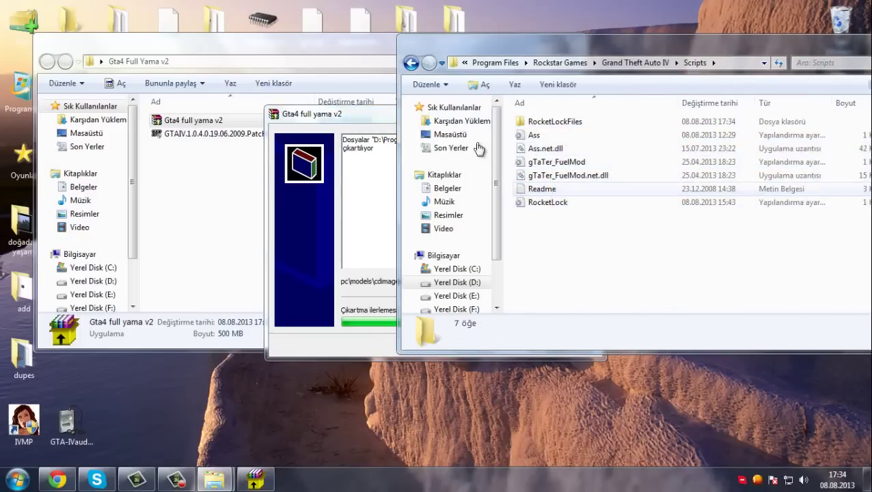
{"action": "left_click", "coordinate": [413, 64]}
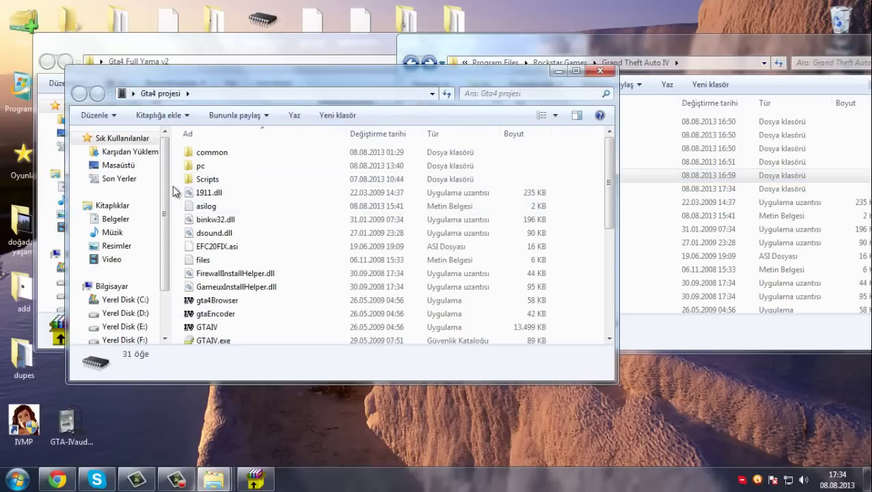
Step: Look through the loose files and the Scripts folder at the top level of the Gta4 projesi folder
{"action": "left_click_drag", "start_coordinate": [259, 190], "coordinate": [324, 437]}
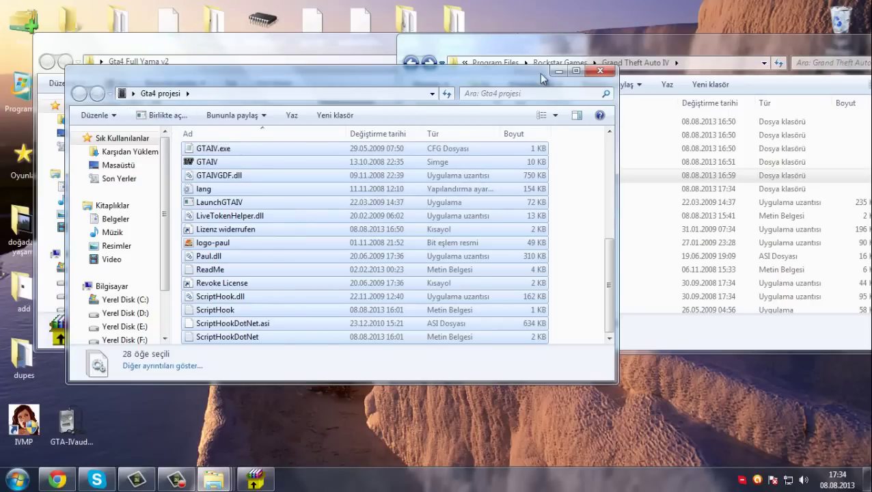
{"action": "scroll", "coordinate": [381, 257], "scroll_direction": "up", "scroll_amount": 5}
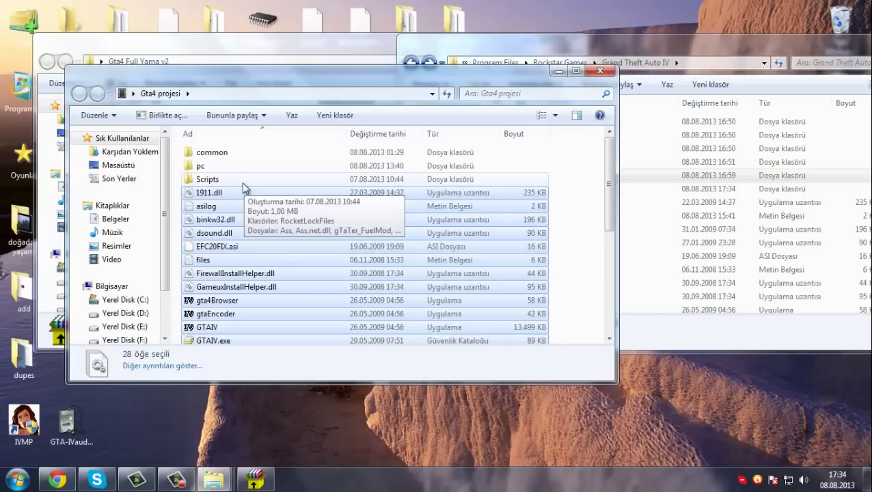
{"action": "left_click", "coordinate": [242, 182]}
Step: Examine the computer.wtd and effects.wtd files in the project's pc\textures folder, then go back to pc
{"action": "double_click", "coordinate": [221, 167]}
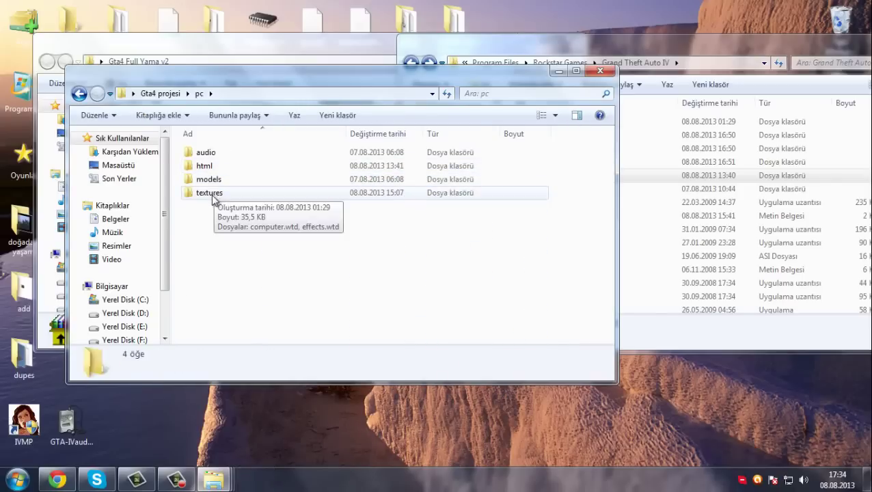
{"action": "double_click", "coordinate": [211, 194]}
{"action": "left_click", "coordinate": [215, 155]}
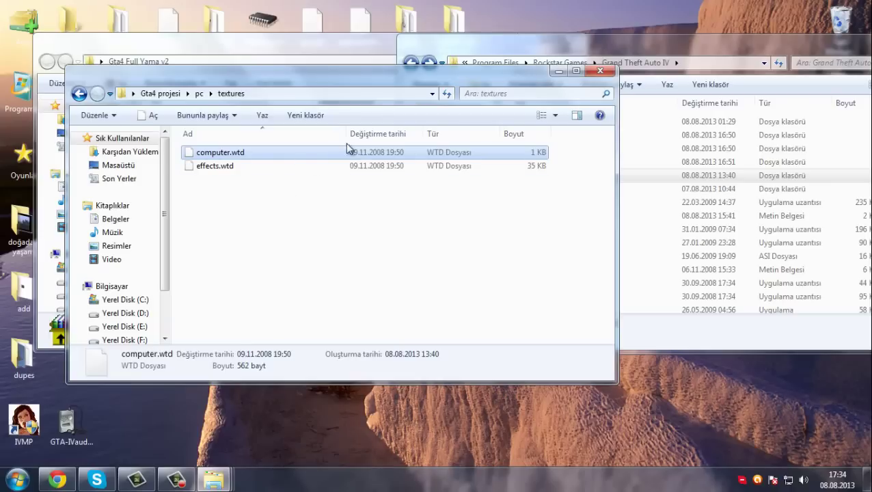
{"action": "left_click", "coordinate": [345, 197]}
{"action": "left_click", "coordinate": [247, 154]}
{"action": "left_click", "coordinate": [251, 260]}
{"action": "left_click", "coordinate": [230, 154]}
{"action": "left_click", "coordinate": [78, 95]}
Step: Examine the vehicles and weapons disk images in pc\models\cdimages, then return to the pc folder
{"action": "double_click", "coordinate": [230, 179]}
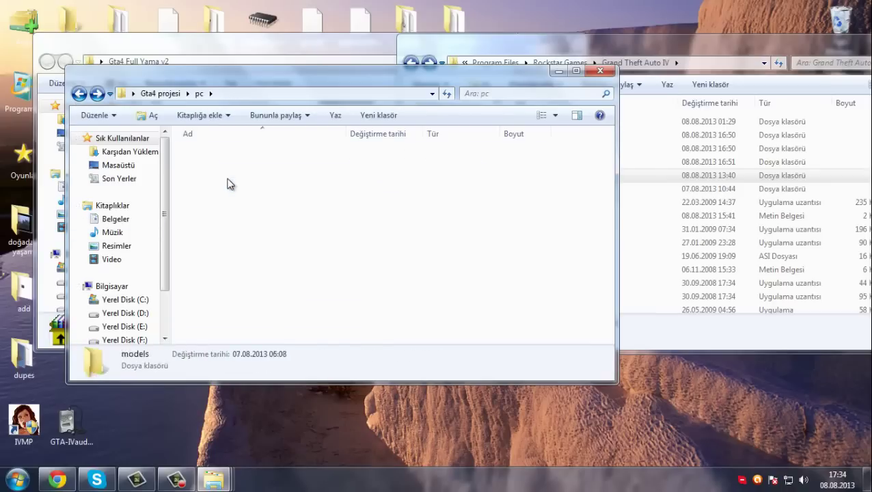
{"action": "double_click", "coordinate": [220, 159]}
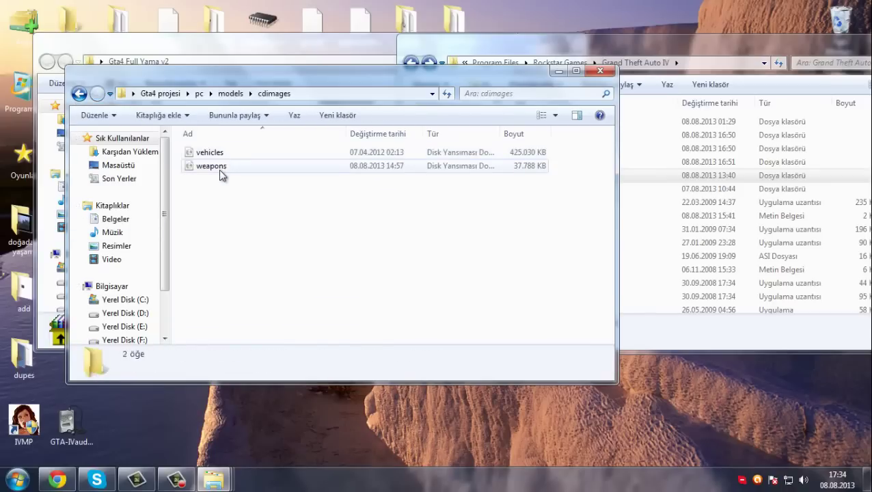
{"action": "left_click", "coordinate": [219, 166]}
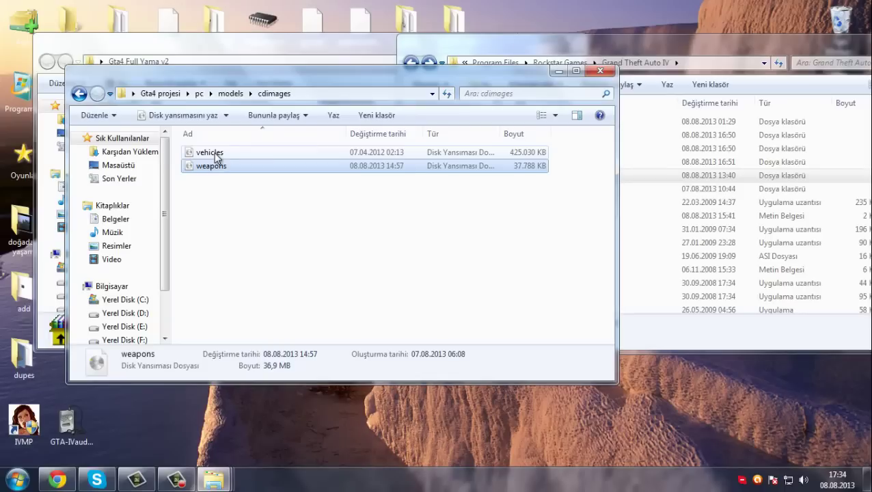
{"action": "left_click", "coordinate": [237, 199]}
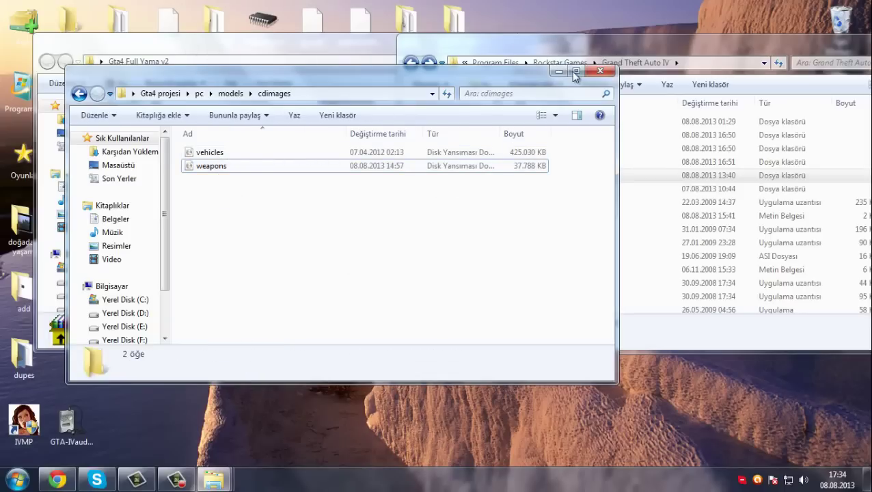
{"action": "left_click", "coordinate": [229, 157]}
{"action": "key", "text": "BackSpace"}
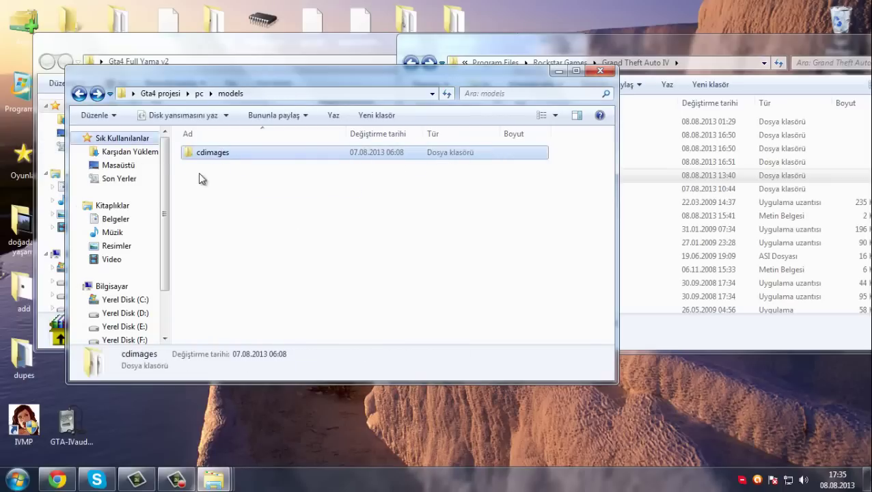
{"action": "left_click", "coordinate": [79, 94]}
Step: Examine the WHM files in the project's pc\html\hidden folder, then return to pc
{"action": "left_click", "coordinate": [203, 168]}
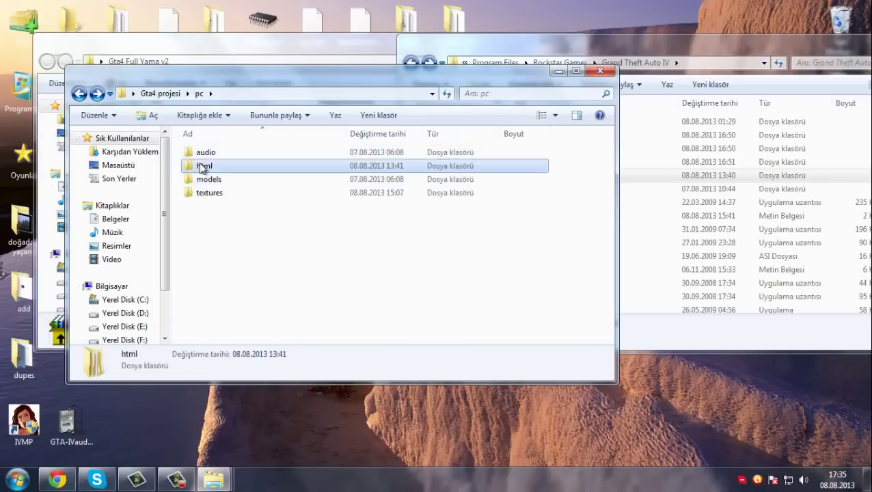
{"action": "double_click", "coordinate": [203, 168]}
{"action": "left_click_drag", "start_coordinate": [254, 142], "coordinate": [183, 140]}
{"action": "double_click", "coordinate": [250, 157]}
{"action": "left_click", "coordinate": [268, 247]}
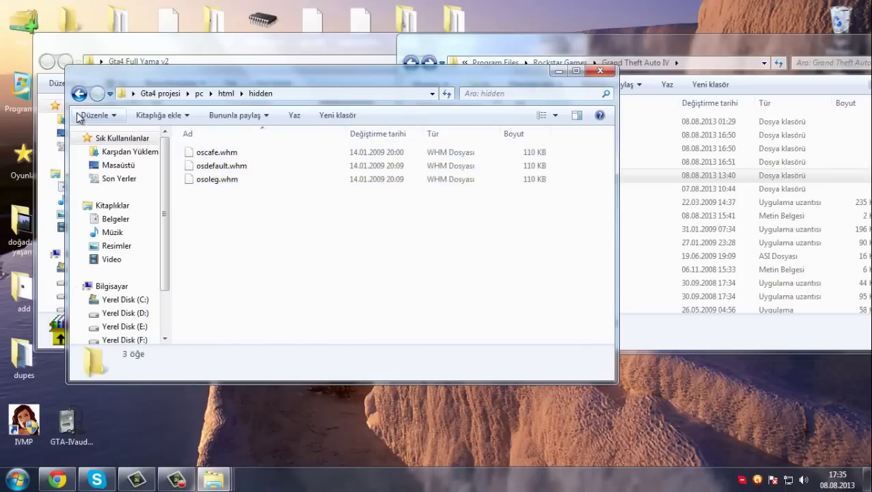
{"action": "left_click", "coordinate": [79, 94]}
{"action": "left_click", "coordinate": [79, 94]}
Step: Review the pc\textures files again and return to the top level of the Gta4 projesi folder
{"action": "left_click", "coordinate": [204, 193]}
{"action": "double_click", "coordinate": [204, 192]}
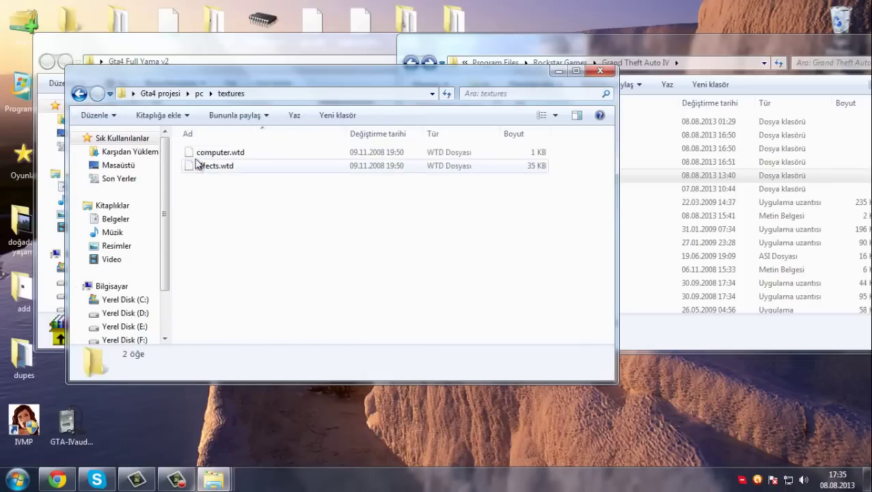
{"action": "left_click", "coordinate": [205, 153]}
{"action": "left_click", "coordinate": [79, 93]}
{"action": "left_click", "coordinate": [80, 94]}
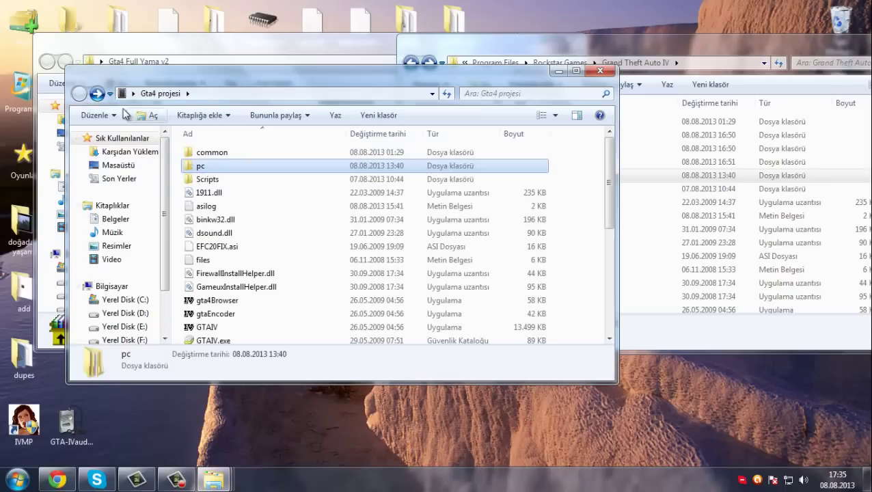
Step: Open the project's pc\audio\Sfx folder and examine the gps.rpf and resident.rpf files
{"action": "double_click", "coordinate": [200, 165]}
{"action": "double_click", "coordinate": [201, 152]}
{"action": "double_click", "coordinate": [200, 152]}
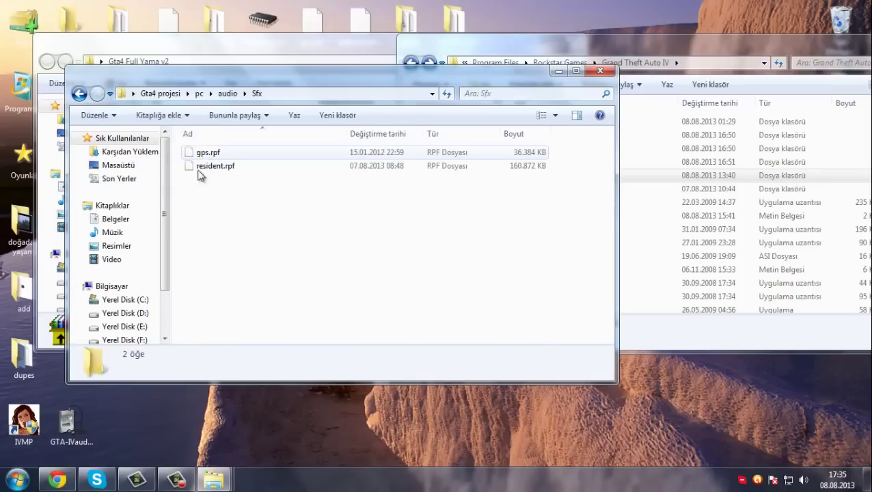
{"action": "left_click", "coordinate": [201, 152]}
{"action": "left_click", "coordinate": [204, 167]}
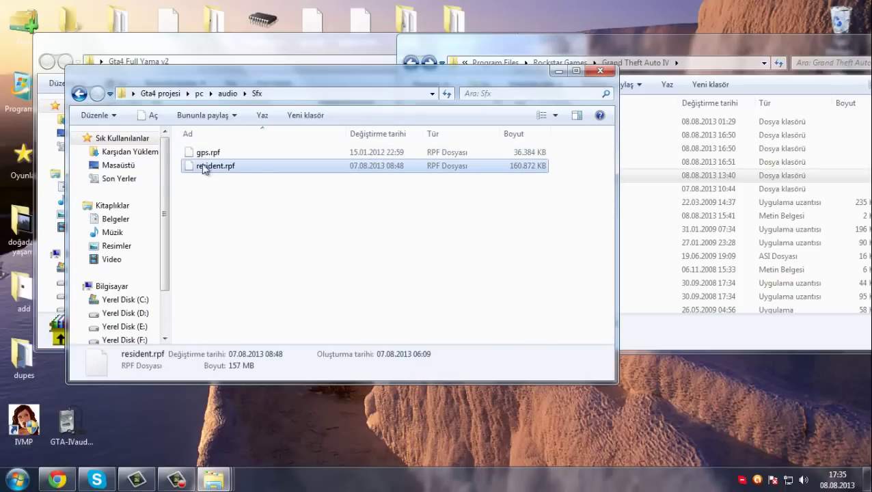
{"action": "left_click", "coordinate": [205, 153]}
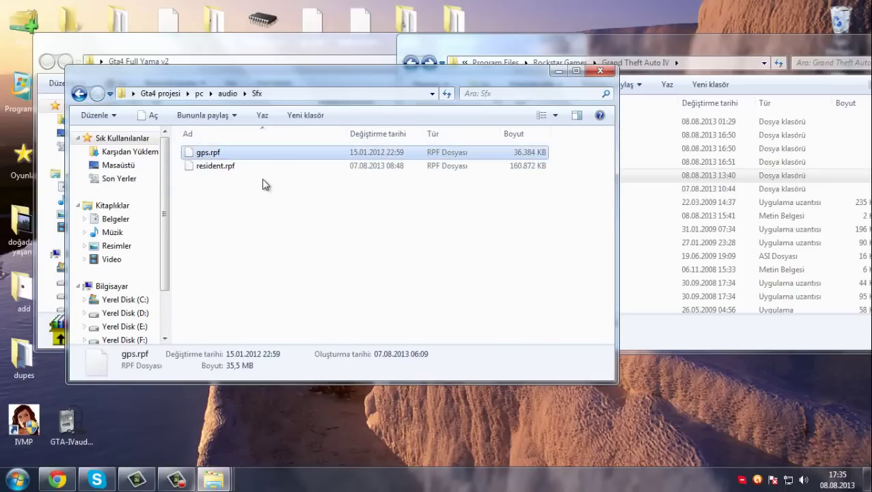
{"action": "left_click_drag", "start_coordinate": [252, 167], "coordinate": [284, 164]}
{"action": "left_click", "coordinate": [231, 167]}
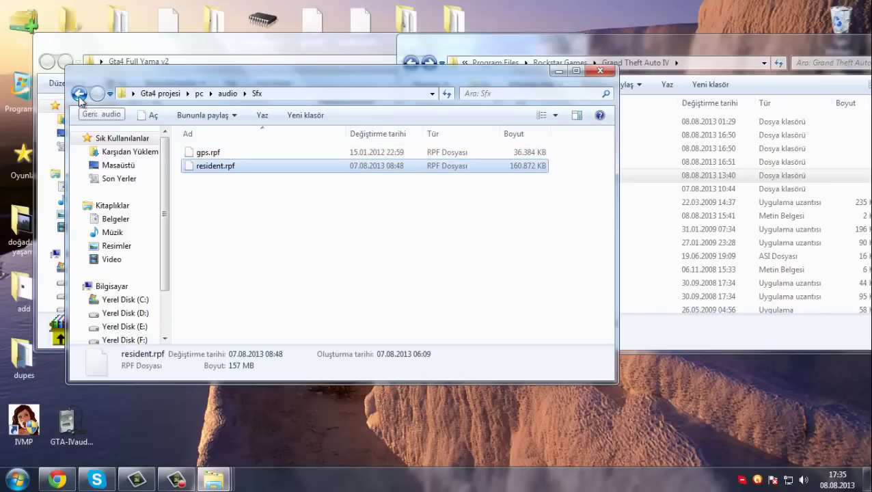
Step: Review resident.rpf once more in the Sfx folder, then go back up to the pc folder
{"action": "left_click", "coordinate": [201, 188]}
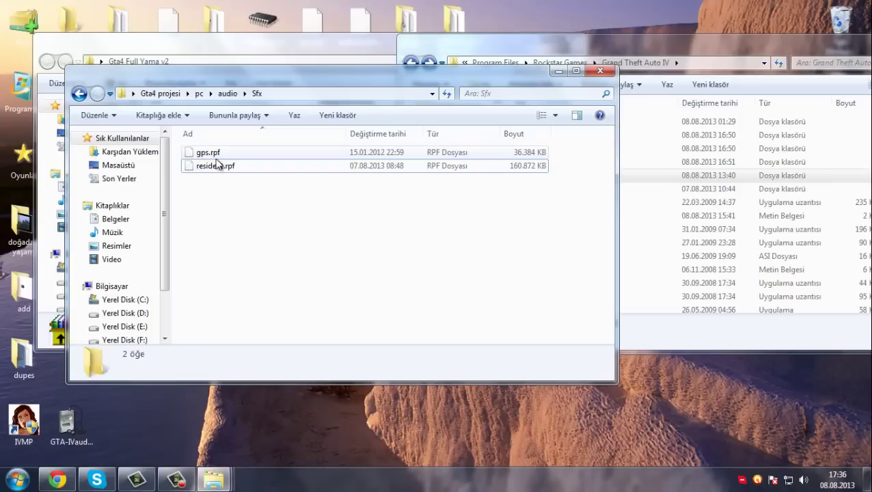
{"action": "left_click", "coordinate": [214, 166]}
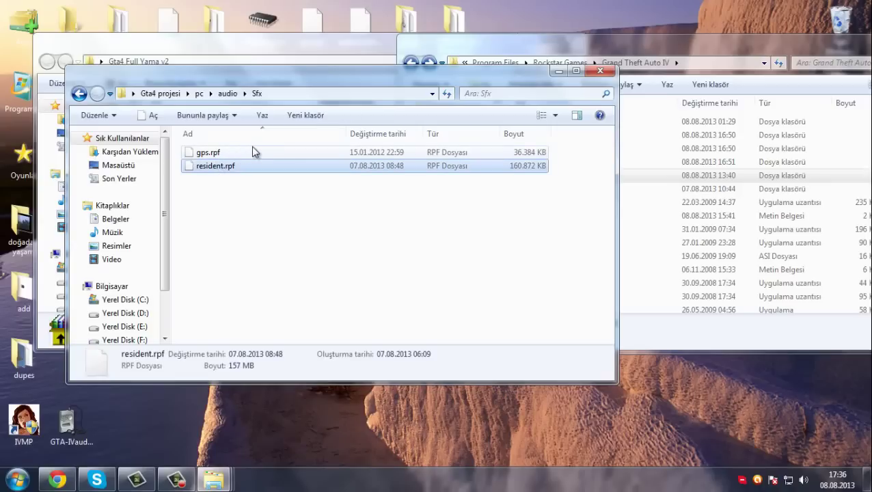
{"action": "left_click", "coordinate": [252, 205]}
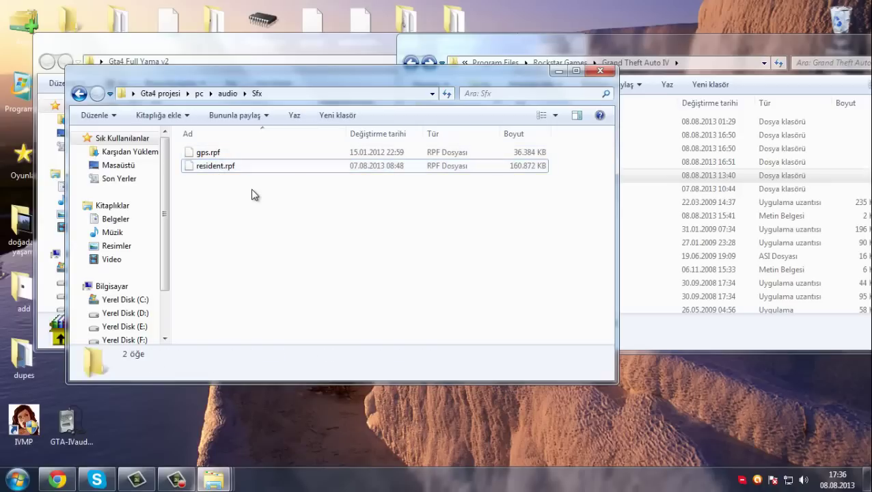
{"action": "left_click", "coordinate": [244, 166]}
{"action": "left_click", "coordinate": [229, 196]}
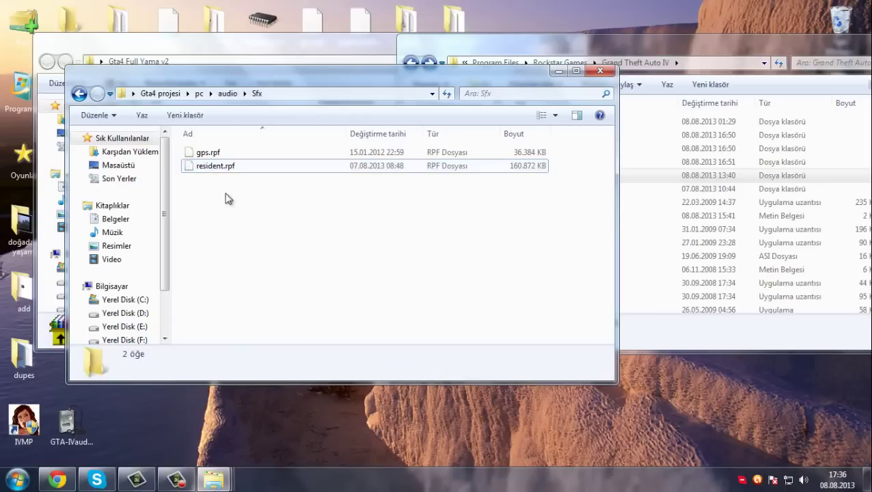
{"action": "left_click", "coordinate": [79, 93]}
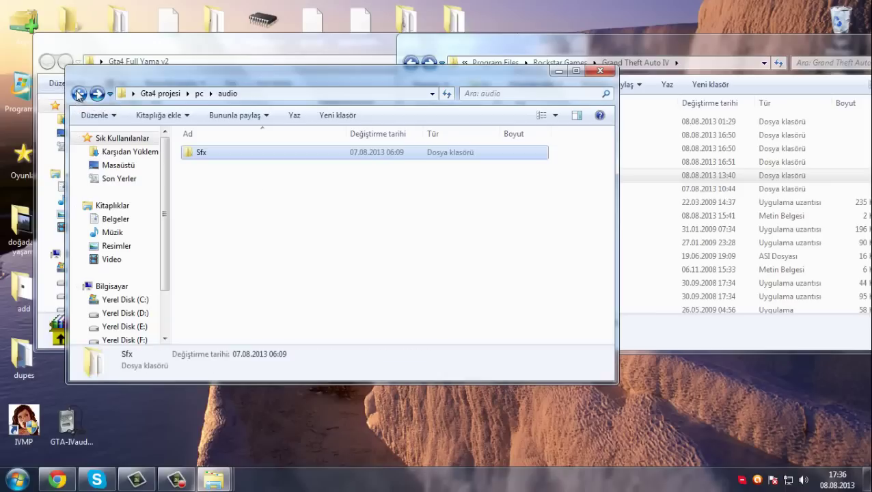
{"action": "left_click", "coordinate": [78, 94]}
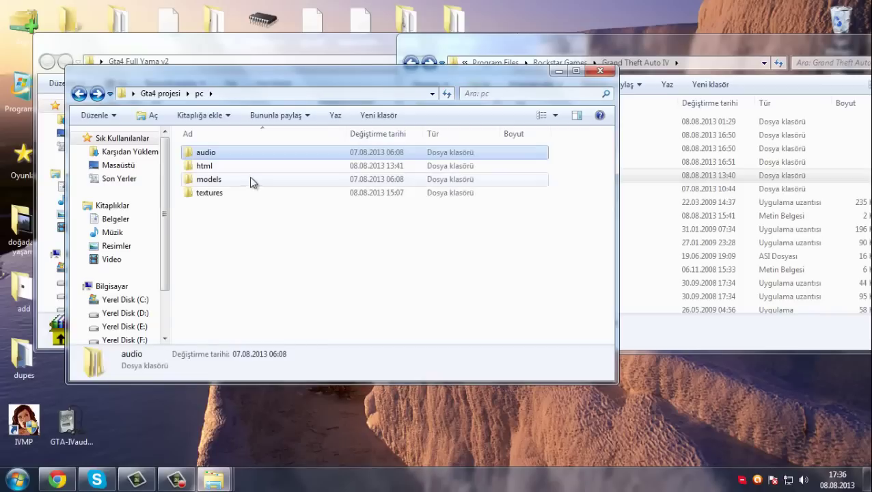
Step: Examine the american.gxt language file in the project's common\text folder, then return to common
{"action": "left_click", "coordinate": [79, 93]}
{"action": "double_click", "coordinate": [202, 152]}
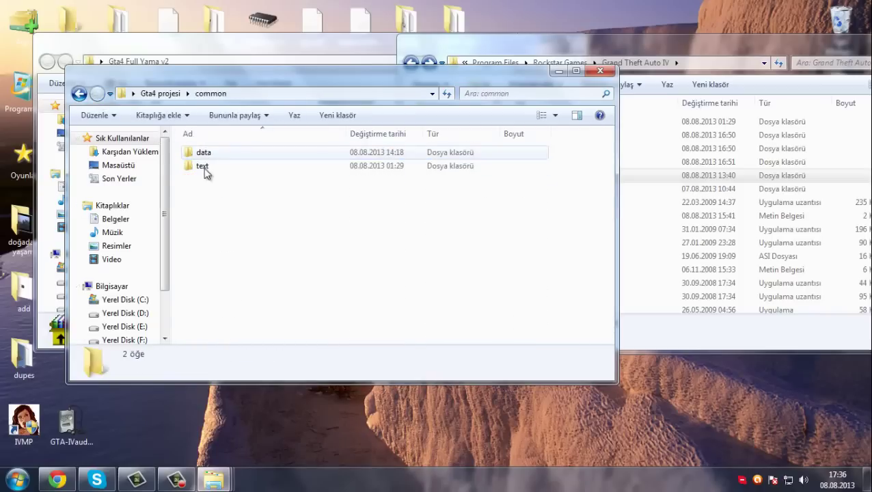
{"action": "double_click", "coordinate": [205, 166]}
{"action": "left_click_drag", "start_coordinate": [208, 209], "coordinate": [305, 131]}
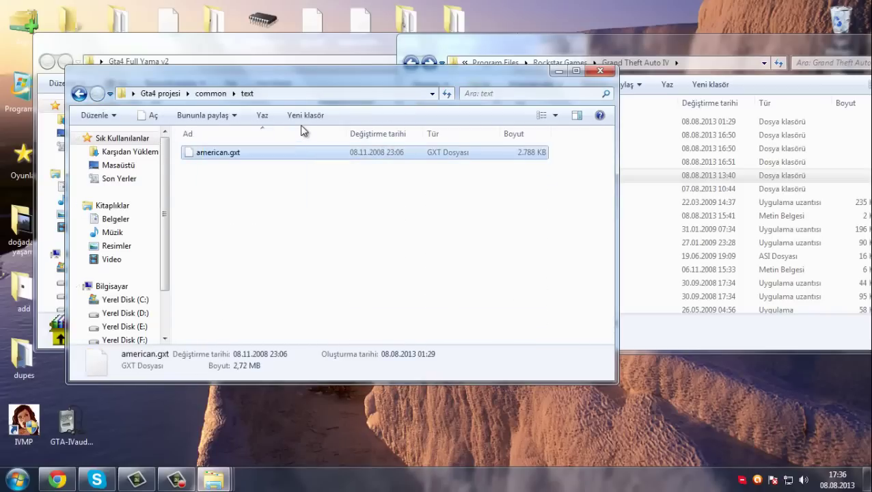
{"action": "left_click", "coordinate": [205, 171]}
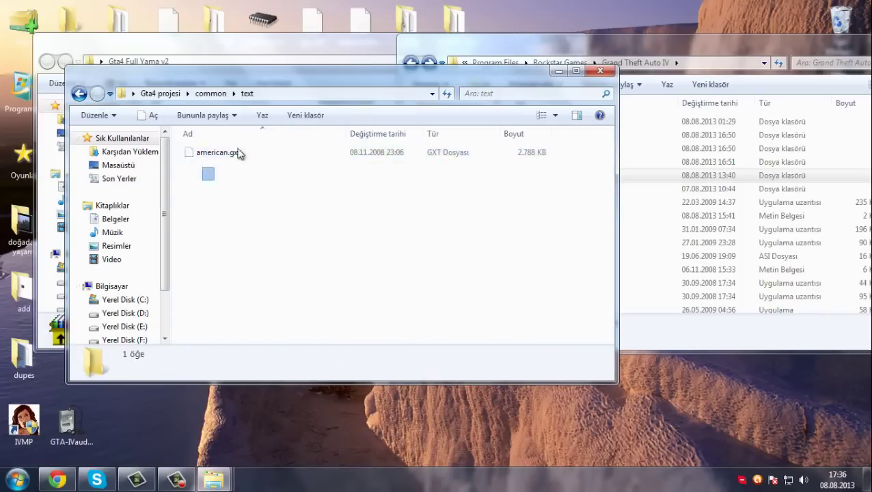
{"action": "left_click", "coordinate": [212, 152]}
{"action": "left_click", "coordinate": [289, 200]}
{"action": "left_click_drag", "start_coordinate": [260, 194], "coordinate": [226, 145]}
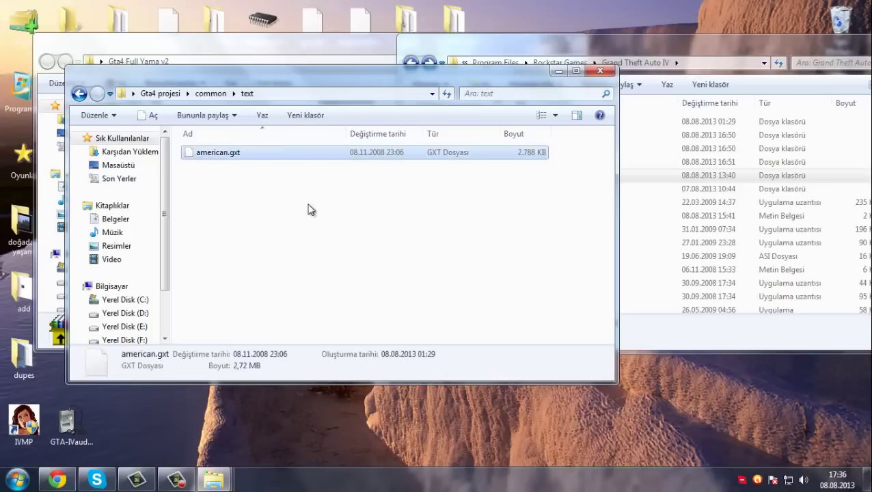
{"action": "left_click", "coordinate": [308, 208]}
{"action": "left_click", "coordinate": [79, 96]}
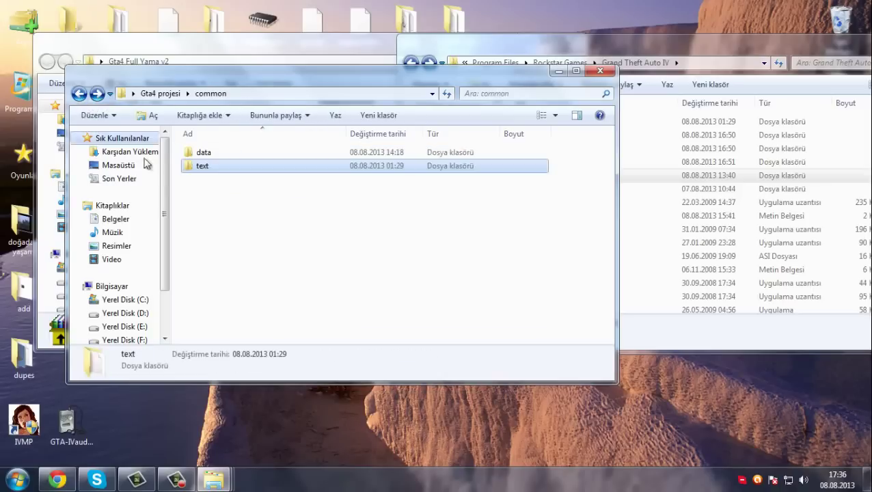
Step: Open the project's common\data folder and examine the WeaponInfo, ThrownWeaponInfo and MeleeAnims.dat files
{"action": "double_click", "coordinate": [205, 152]}
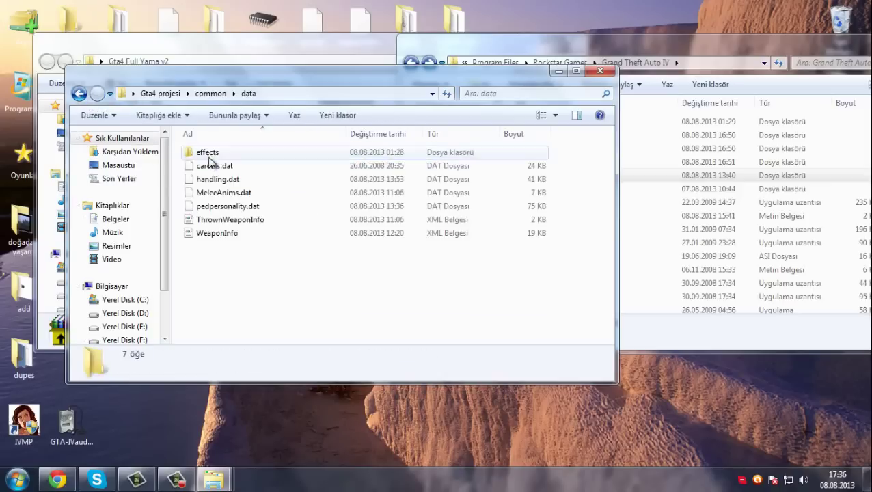
{"action": "left_click", "coordinate": [204, 234]}
{"action": "left_click", "coordinate": [207, 220]}
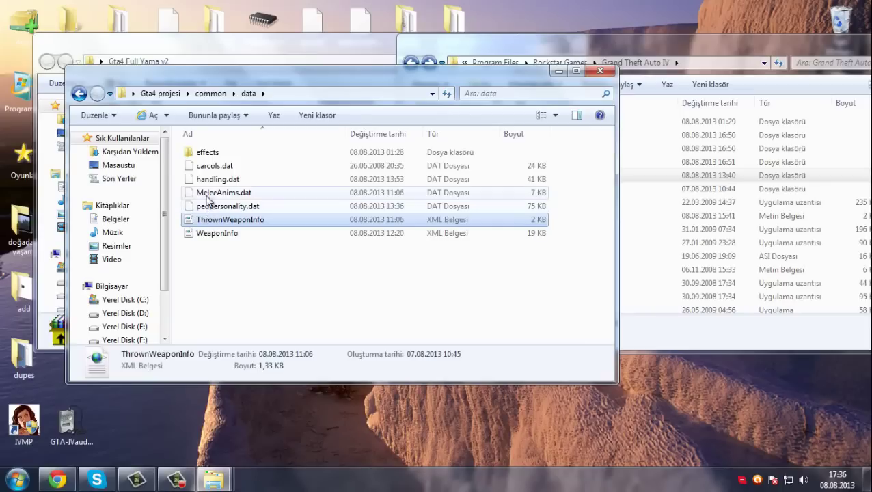
{"action": "left_click", "coordinate": [208, 194]}
{"action": "left_click", "coordinate": [206, 220]}
{"action": "left_click", "coordinate": [205, 234]}
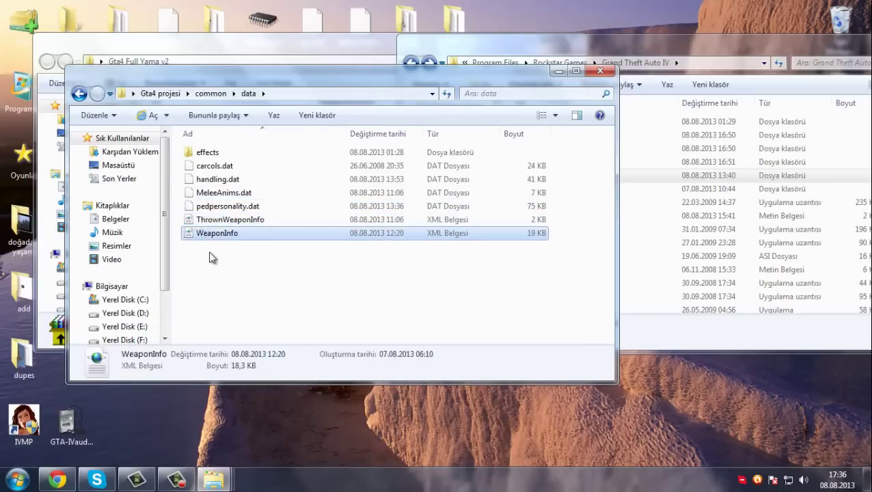
{"action": "left_click", "coordinate": [210, 255]}
Step: Examine the pedpersonality.dat, handling.dat and carcols.dat files in the project's common\data folder
{"action": "left_click", "coordinate": [210, 207]}
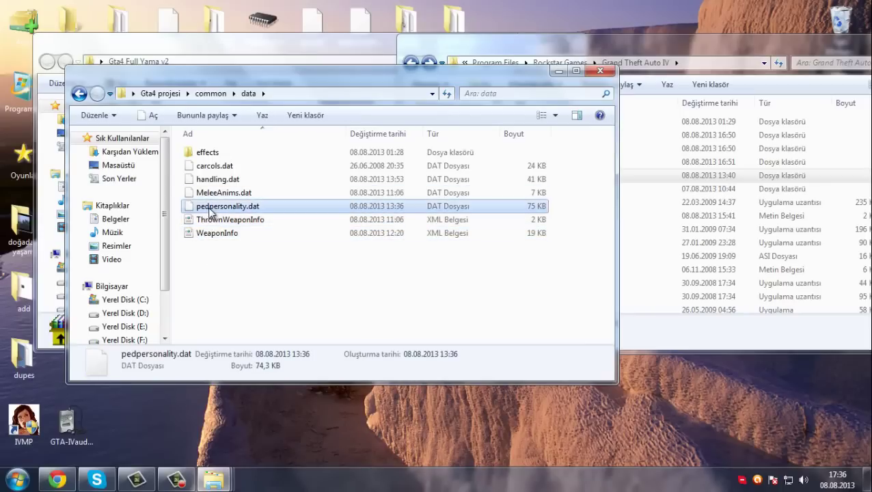
{"action": "left_click", "coordinate": [249, 270]}
{"action": "left_click", "coordinate": [227, 208]}
{"action": "left_click", "coordinate": [261, 264]}
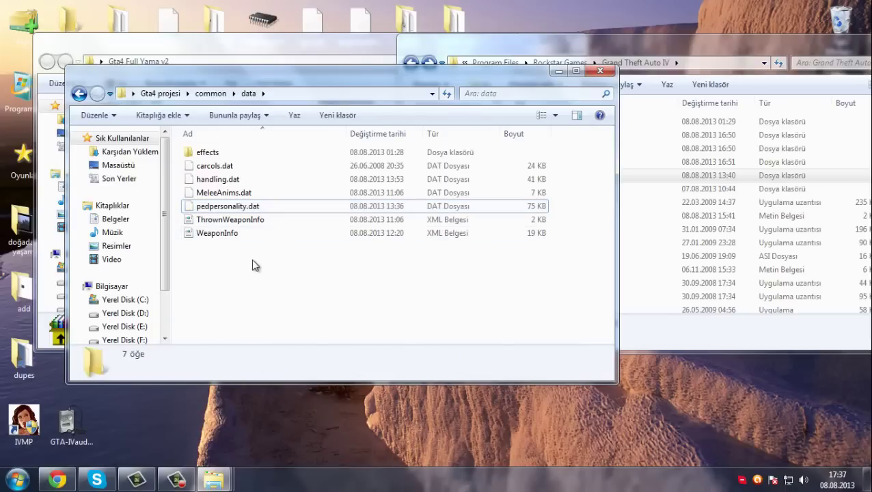
{"action": "left_click", "coordinate": [229, 209]}
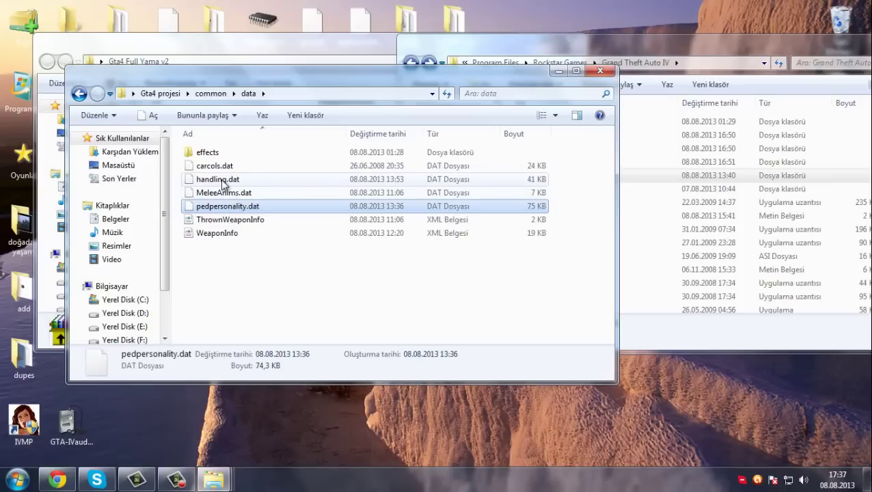
{"action": "left_click", "coordinate": [223, 183]}
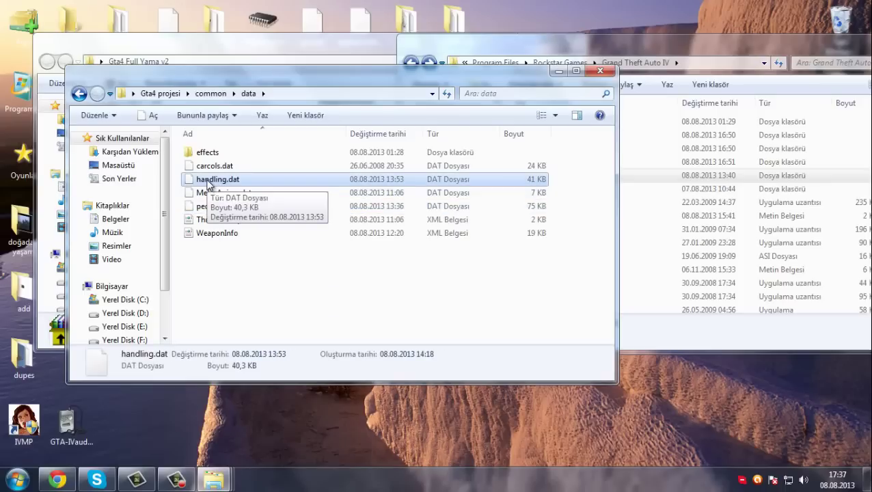
{"action": "left_click", "coordinate": [209, 167]}
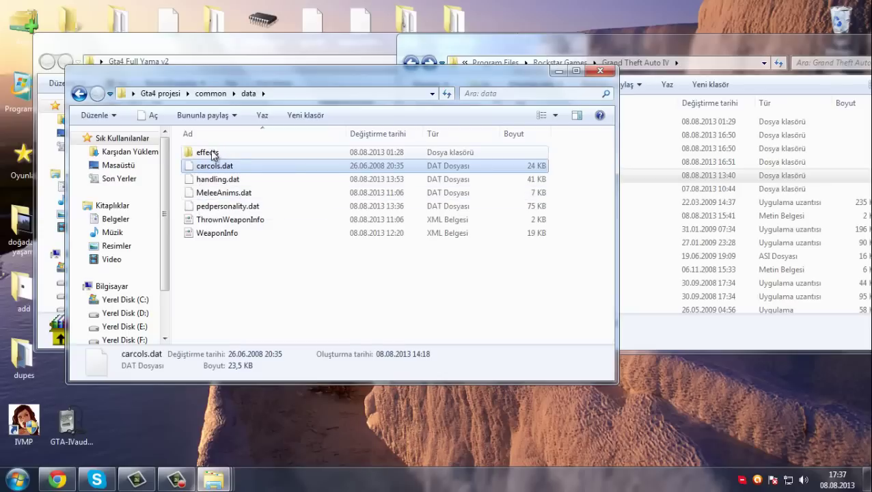
Step: Open the effects folder inside common\data and examine bloodFx.dat and explosionFx.dat
{"action": "double_click", "coordinate": [208, 153]}
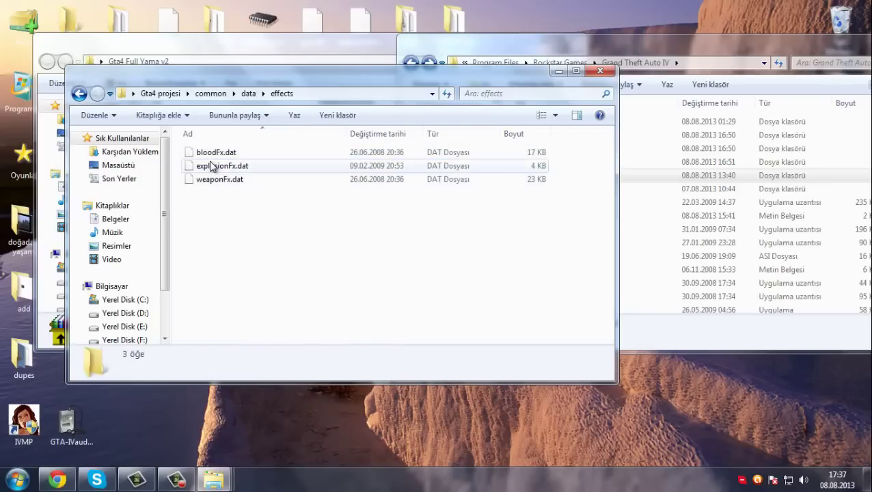
{"action": "left_click", "coordinate": [213, 155]}
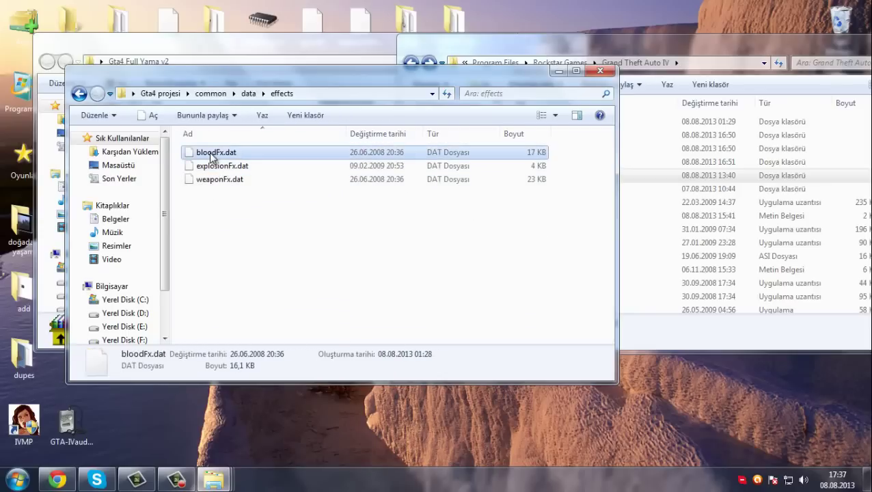
{"action": "left_click", "coordinate": [210, 169]}
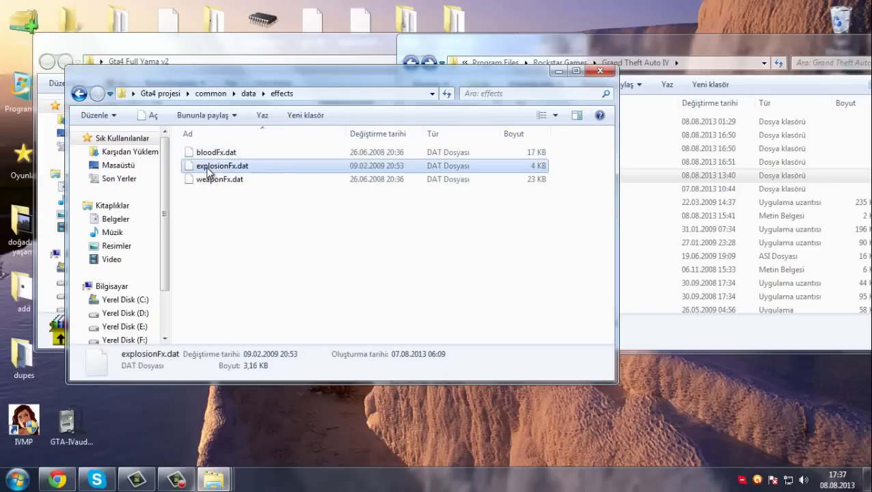
{"action": "left_click", "coordinate": [228, 214]}
Step: Close the Gta4 projesi and Gta4 Full Yama v2 folder windows and move the Grand Theft Auto IV folder window fully into view
{"action": "left_click", "coordinate": [601, 71]}
{"action": "left_click", "coordinate": [338, 38]}
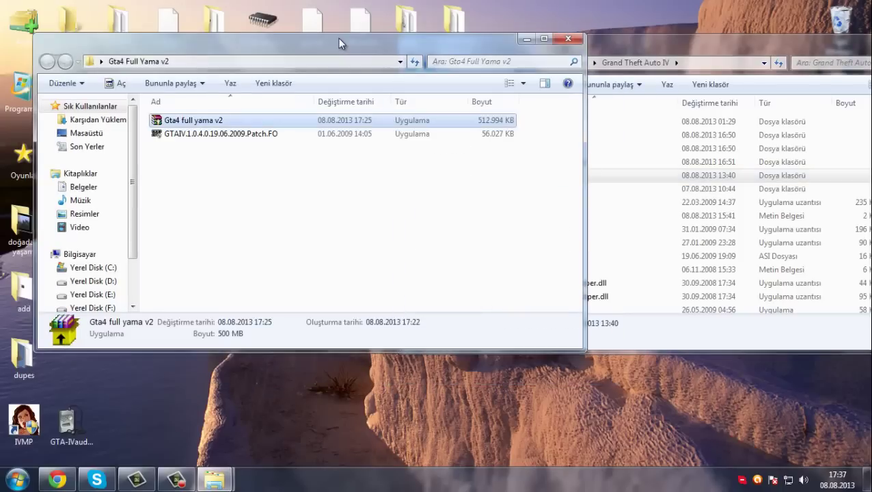
{"action": "left_click", "coordinate": [562, 39]}
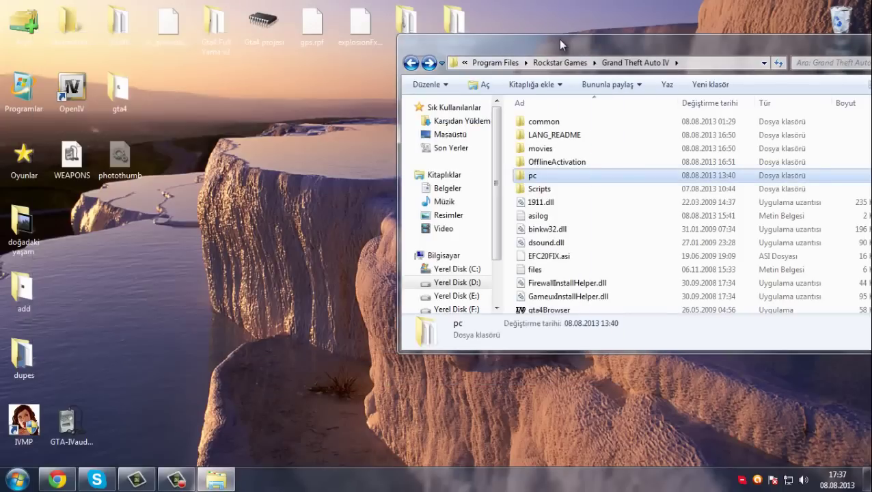
{"action": "left_click_drag", "start_coordinate": [558, 39], "coordinate": [355, 39]}
{"action": "left_click", "coordinate": [363, 162]}
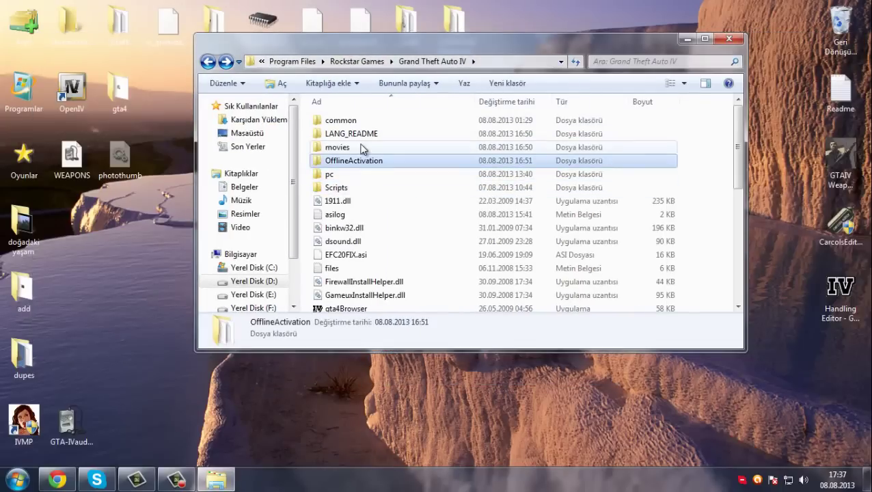
{"action": "left_click", "coordinate": [361, 147]}
{"action": "left_click", "coordinate": [353, 134]}
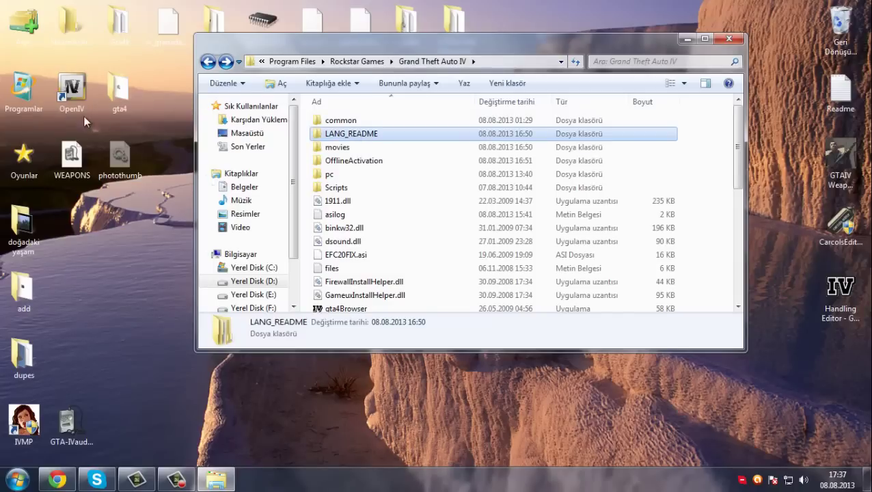
Step: Launch OpenIV for the Windows version of Grand Theft Auto IV and minimize the game folder window
{"action": "left_click", "coordinate": [65, 93]}
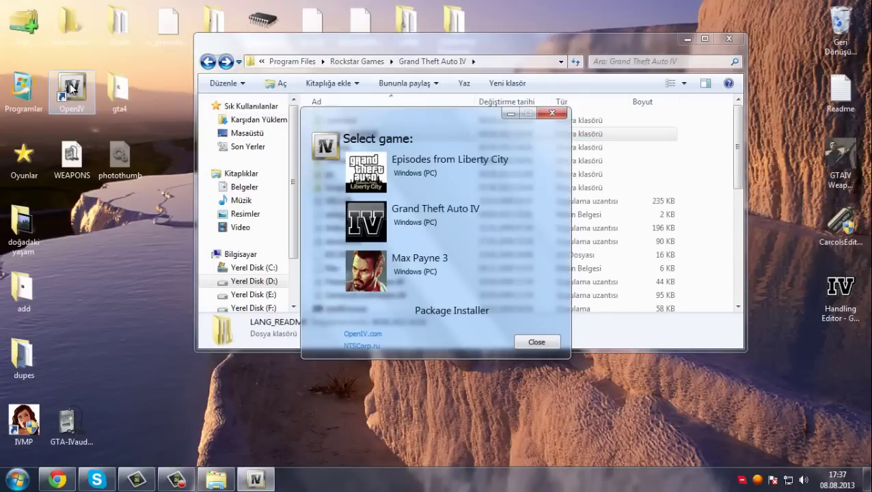
{"action": "left_click", "coordinate": [393, 205]}
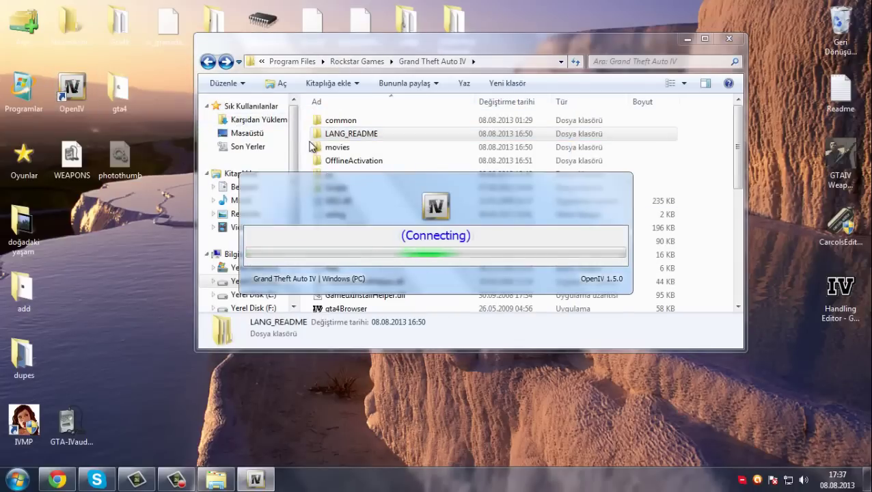
{"action": "left_click", "coordinate": [362, 281]}
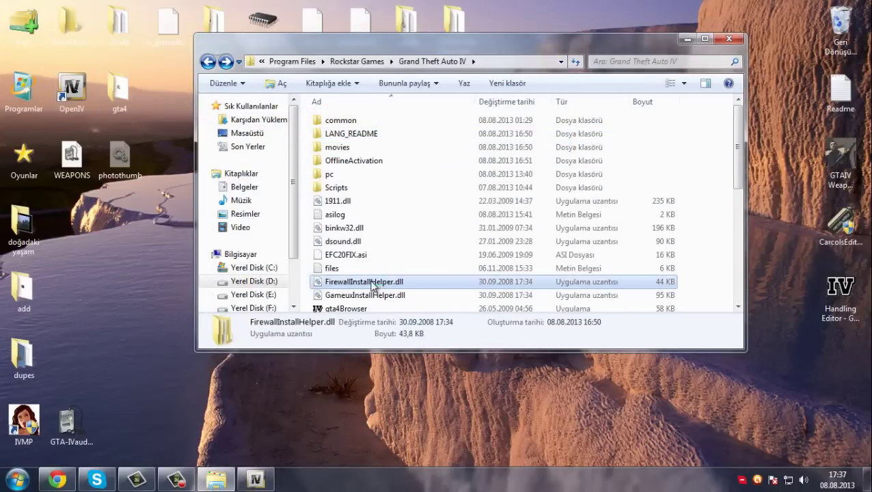
{"action": "scroll", "coordinate": [373, 284], "scroll_direction": "down", "scroll_amount": 5}
{"action": "left_click", "coordinate": [373, 290]}
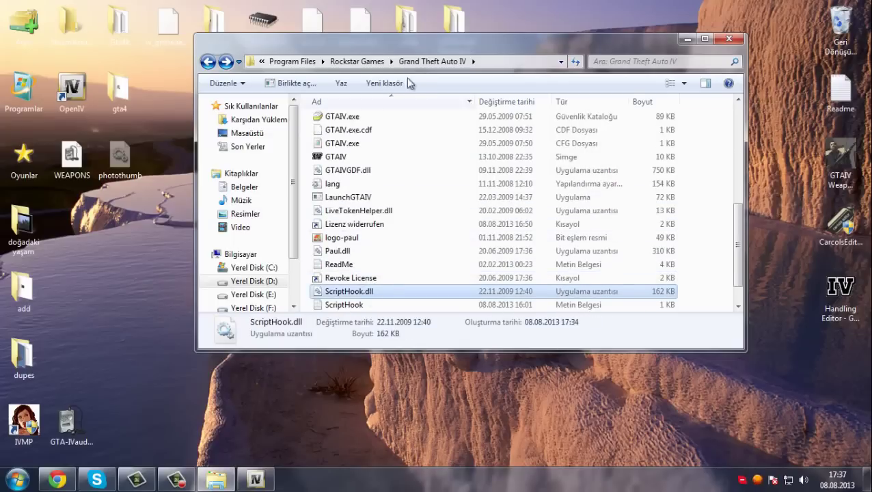
{"action": "left_click", "coordinate": [686, 39]}
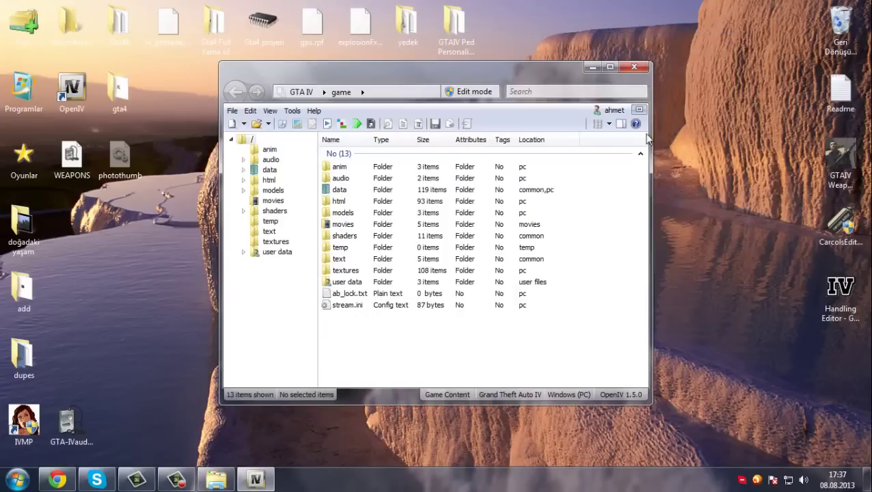
Step: Open the resident.rpf archive from the game's audio\Sfx folder and go into its RESIDENT folder
{"action": "left_click", "coordinate": [340, 179]}
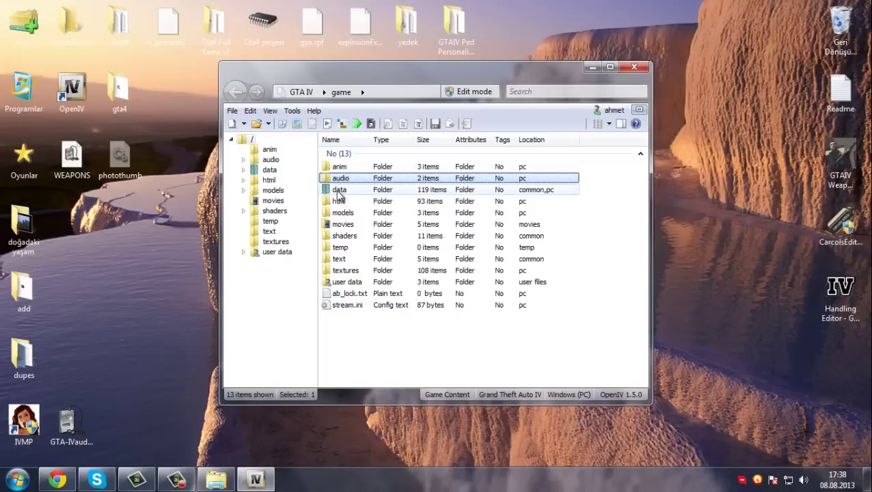
{"action": "double_click", "coordinate": [338, 179]}
{"action": "double_click", "coordinate": [338, 179]}
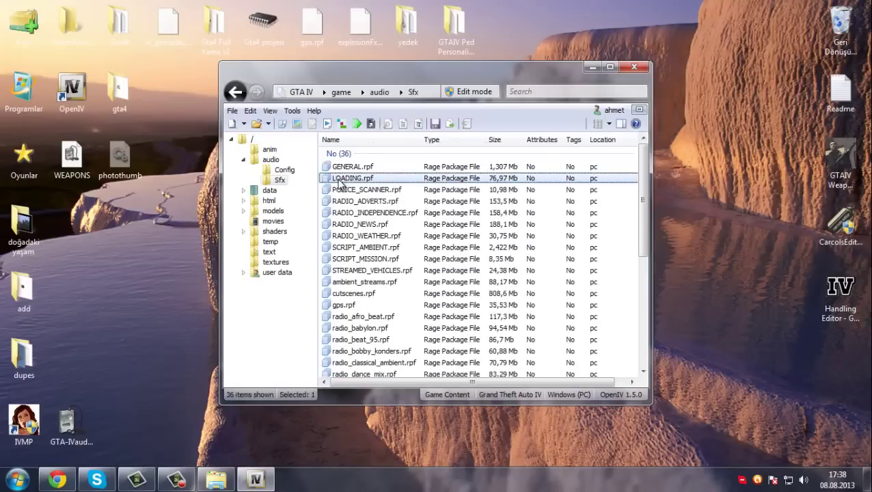
{"action": "left_click", "coordinate": [340, 223]}
{"action": "scroll", "coordinate": [340, 225], "scroll_direction": "down", "scroll_amount": 2}
{"action": "scroll", "coordinate": [346, 288], "scroll_direction": "down", "scroll_amount": 5}
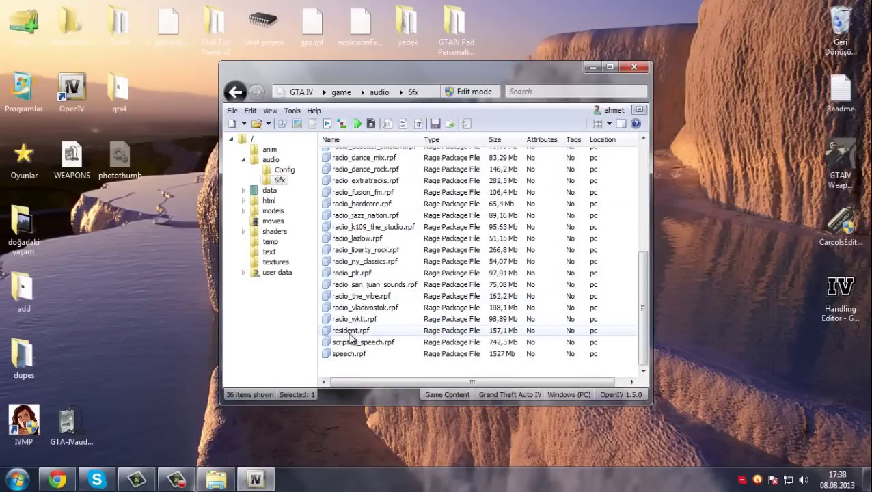
{"action": "double_click", "coordinate": [349, 333]}
{"action": "left_click", "coordinate": [355, 225]}
{"action": "scroll", "coordinate": [362, 226], "scroll_direction": "down", "scroll_amount": 1}
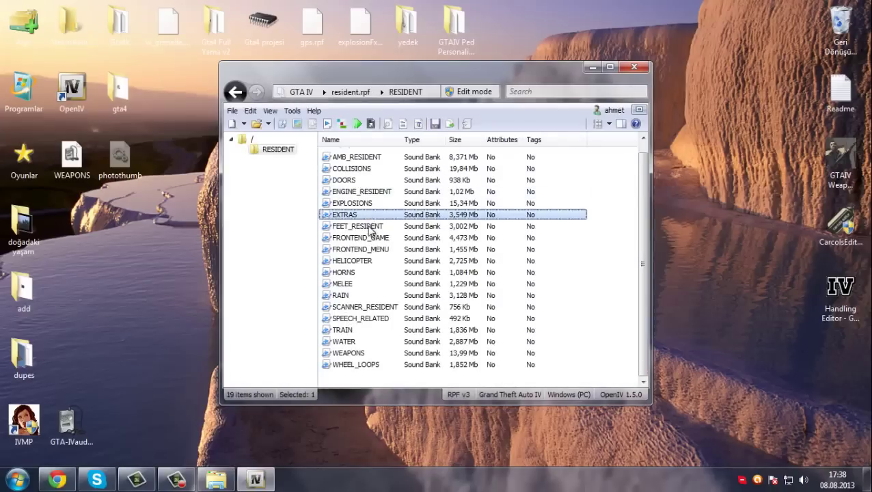
Step: Open the WEAPONS sound bank in the audio player and browse to the AK47 sounds
{"action": "left_click", "coordinate": [348, 320]}
{"action": "double_click", "coordinate": [349, 352]}
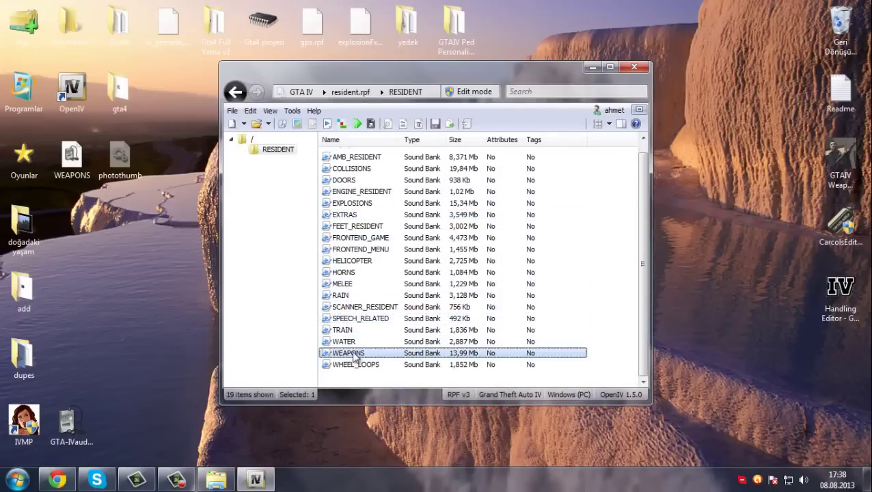
{"action": "scroll", "coordinate": [311, 235], "scroll_direction": "down", "scroll_amount": 15}
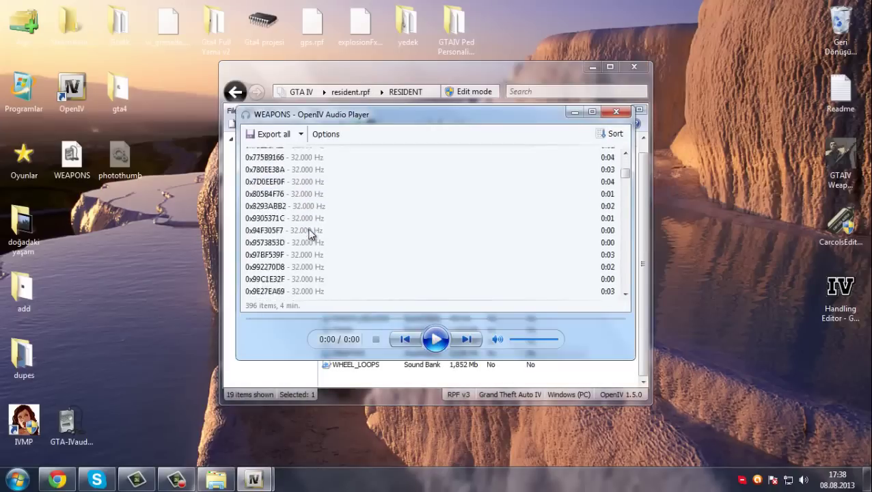
{"action": "scroll", "coordinate": [301, 229], "scroll_direction": "up", "scroll_amount": 5}
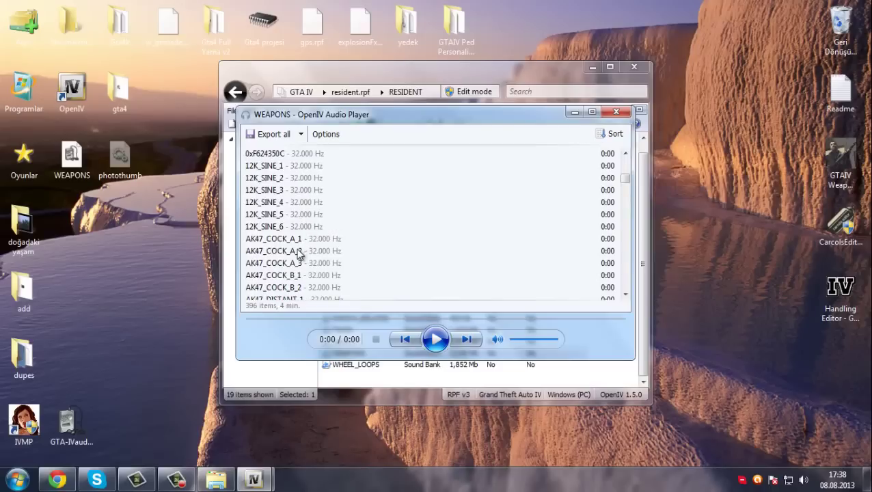
Step: Play AK47 sounds from the WEAPONS bank, including AK47_INSERT_MAG_A_2, AK47_SHOT1_L and AK47_SHOT1_R
{"action": "double_click", "coordinate": [297, 241]}
{"action": "scroll", "coordinate": [299, 247], "scroll_direction": "down", "scroll_amount": 4}
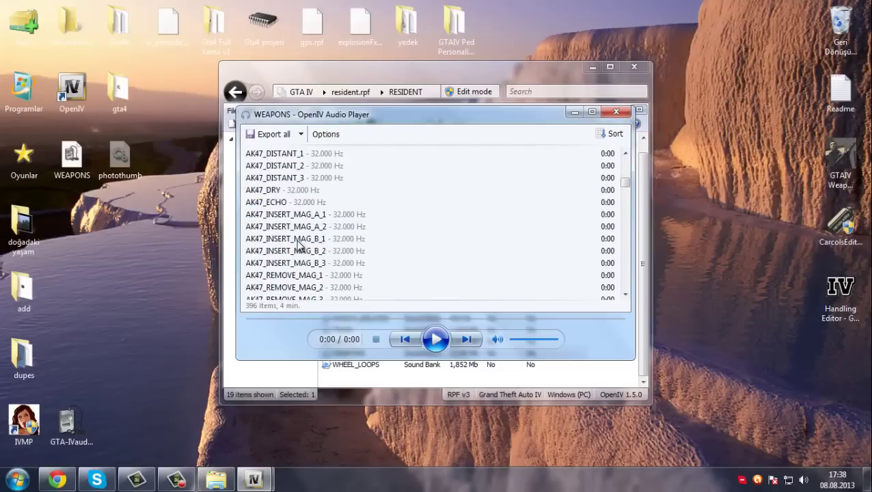
{"action": "double_click", "coordinate": [298, 178]}
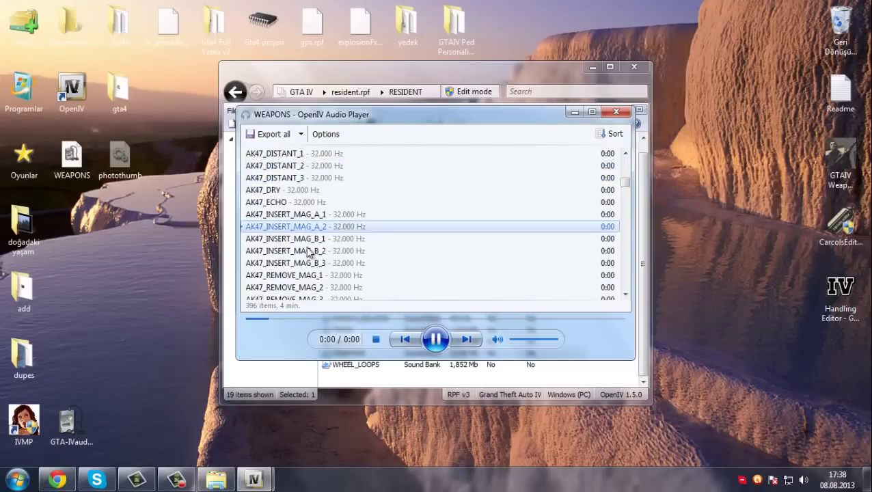
{"action": "left_click", "coordinate": [306, 275]}
{"action": "scroll", "coordinate": [303, 263], "scroll_direction": "down", "scroll_amount": 2}
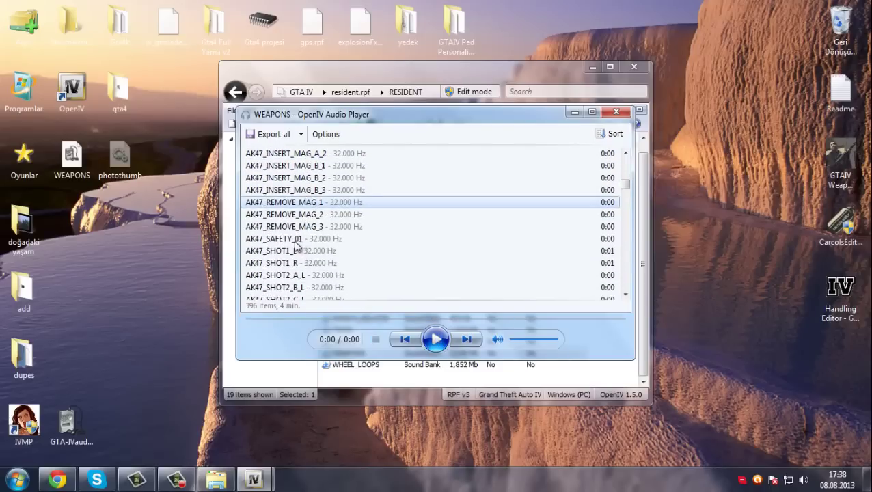
{"action": "left_click", "coordinate": [295, 241]}
{"action": "double_click", "coordinate": [292, 251]}
{"action": "double_click", "coordinate": [295, 263]}
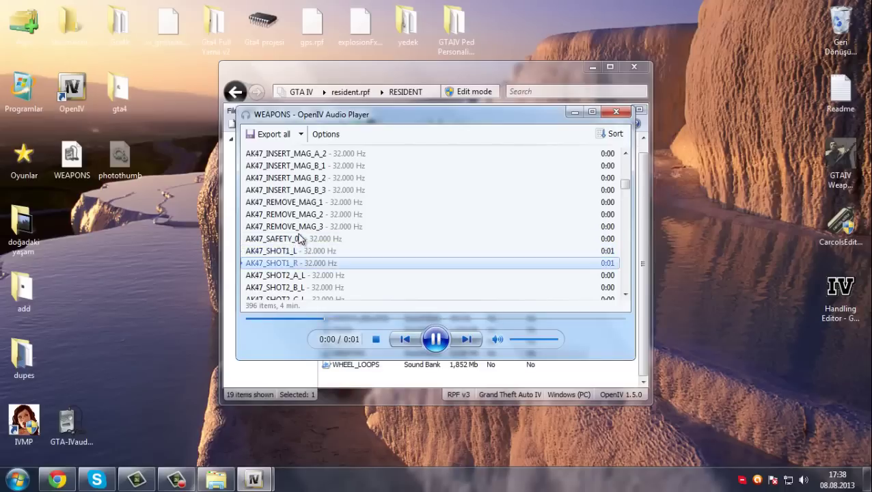
Step: Play BARETTA_SHOT1_L and BARETTA_SHOT1_R, and close the audio player to return to the Sfx folder
{"action": "scroll", "coordinate": [296, 265], "scroll_direction": "down", "scroll_amount": 4}
{"action": "scroll", "coordinate": [309, 205], "scroll_direction": "down", "scroll_amount": 3}
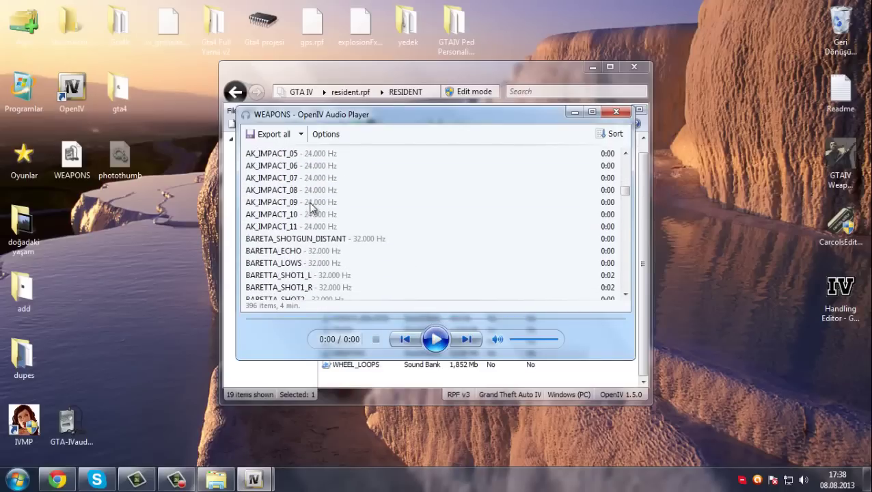
{"action": "double_click", "coordinate": [305, 276]}
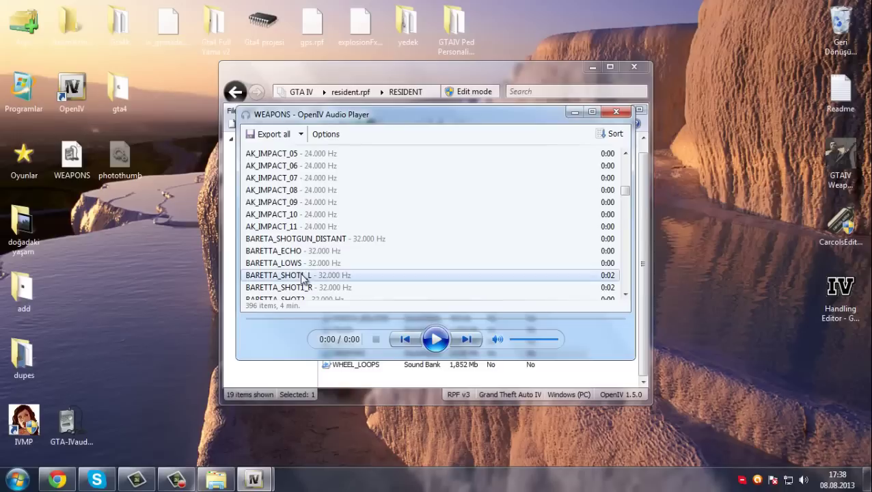
{"action": "double_click", "coordinate": [295, 289]}
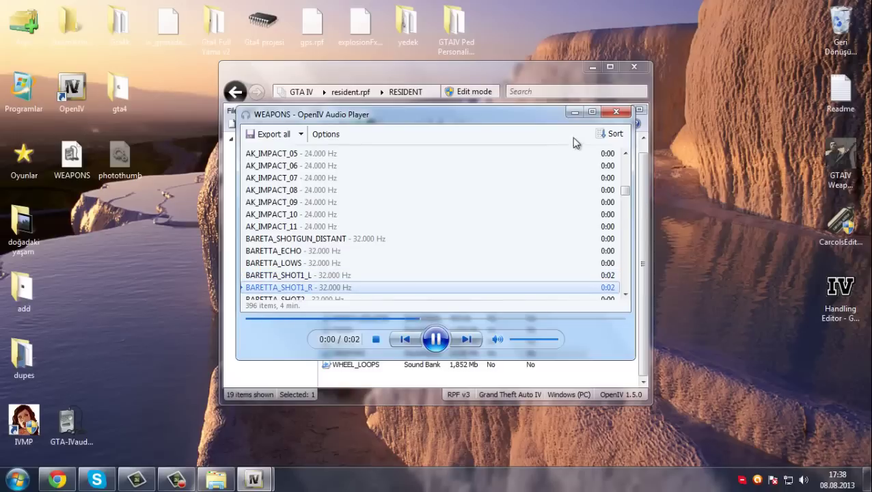
{"action": "left_click", "coordinate": [616, 112]}
{"action": "left_click", "coordinate": [234, 92]}
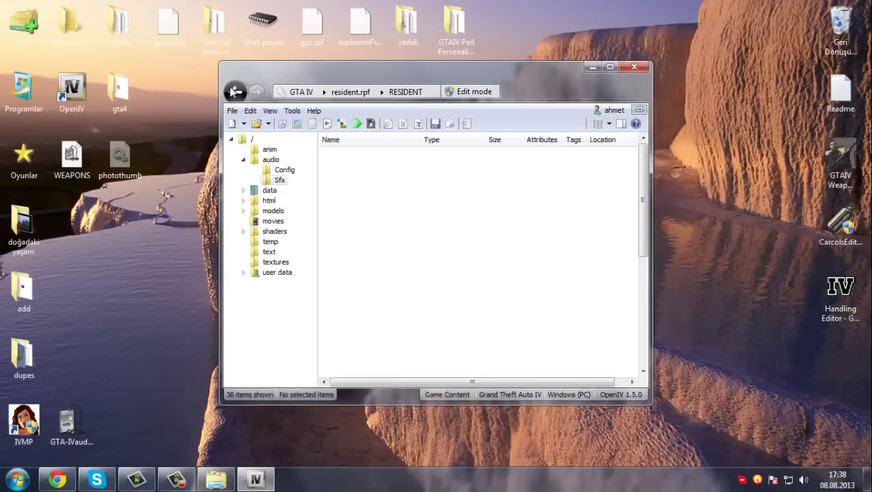
Step: Open the weapons.img archive from the game's models\cdimages folder in a maximized window and filter its files by "w_"
{"action": "left_click", "coordinate": [235, 92]}
{"action": "left_click", "coordinate": [234, 92]}
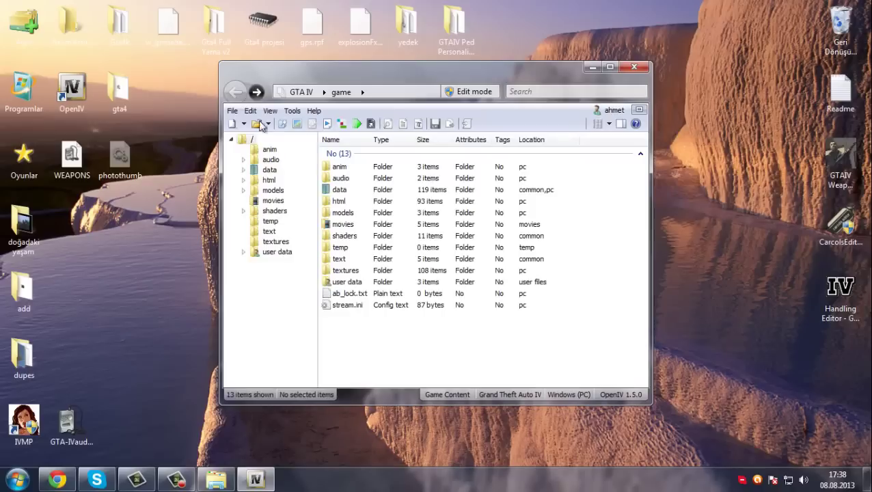
{"action": "double_click", "coordinate": [344, 213]}
{"action": "double_click", "coordinate": [352, 168]}
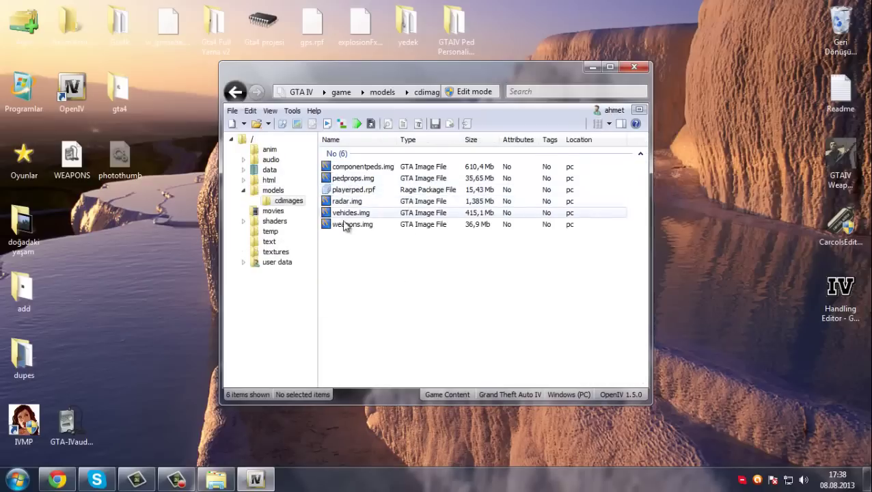
{"action": "double_click", "coordinate": [347, 225]}
{"action": "left_click", "coordinate": [340, 226]}
{"action": "double_click", "coordinate": [601, 74]}
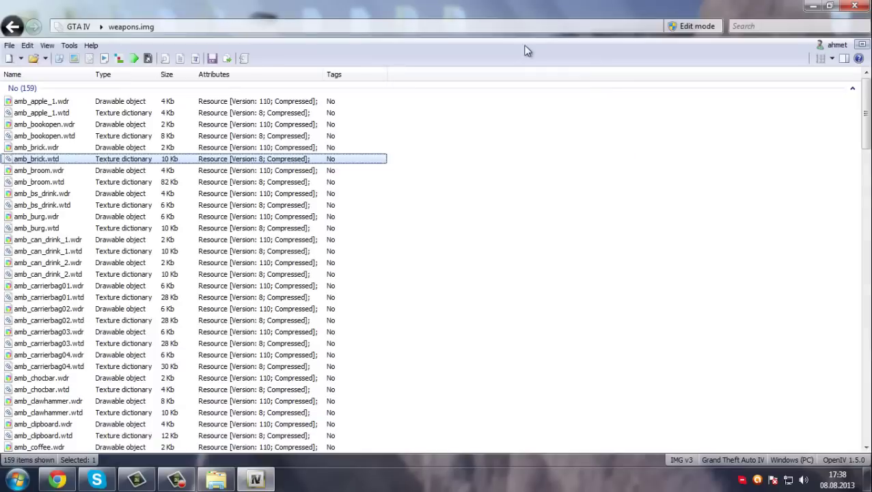
{"action": "left_click", "coordinate": [758, 26]}
{"action": "type", "text": "w_"}
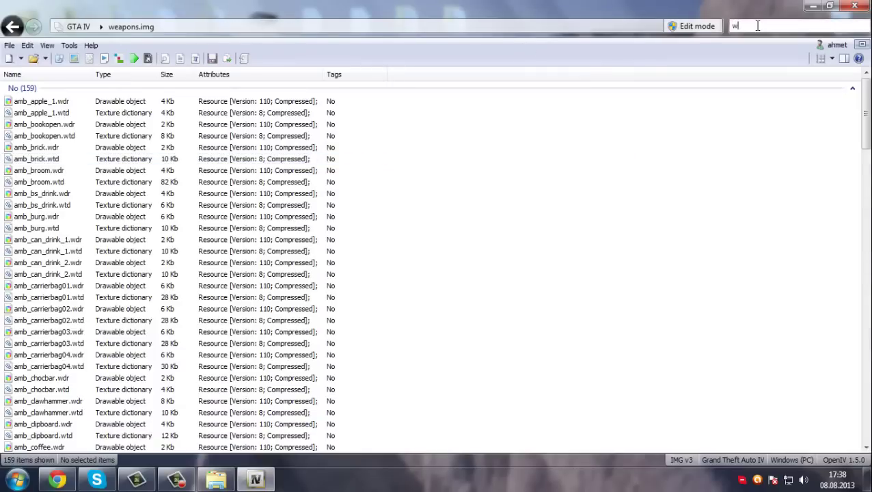
Step: View the w_ak47.wdr model, set the camera mode to Around, inspect both sides of the weapon and close the viewer
{"action": "left_click", "coordinate": [45, 102]}
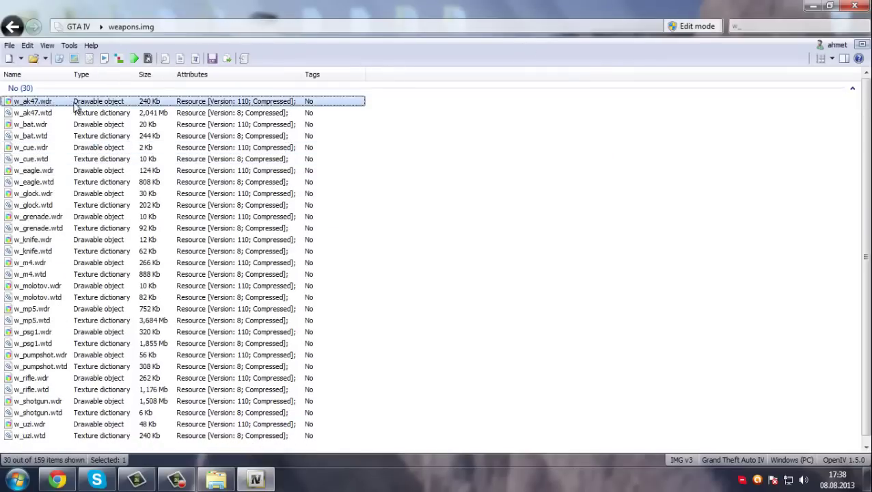
{"action": "key", "text": "Return"}
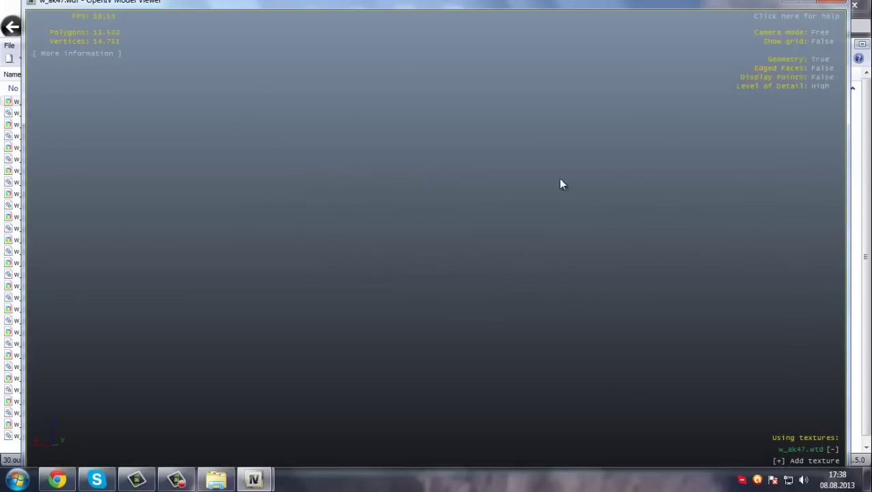
{"action": "left_click_drag", "start_coordinate": [407, 179], "coordinate": [670, 176]}
{"action": "left_click_drag", "start_coordinate": [537, 125], "coordinate": [377, 82]}
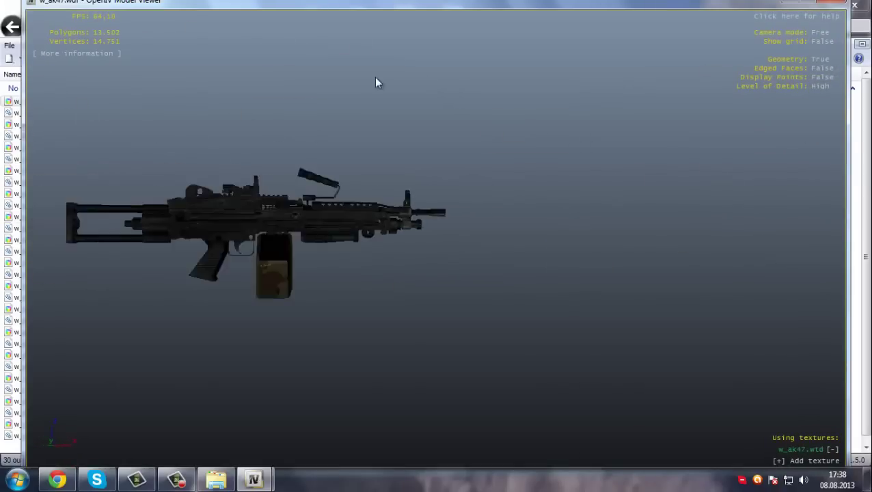
{"action": "left_click", "coordinate": [794, 34]}
{"action": "left_click_drag", "start_coordinate": [154, 179], "coordinate": [54, 182]}
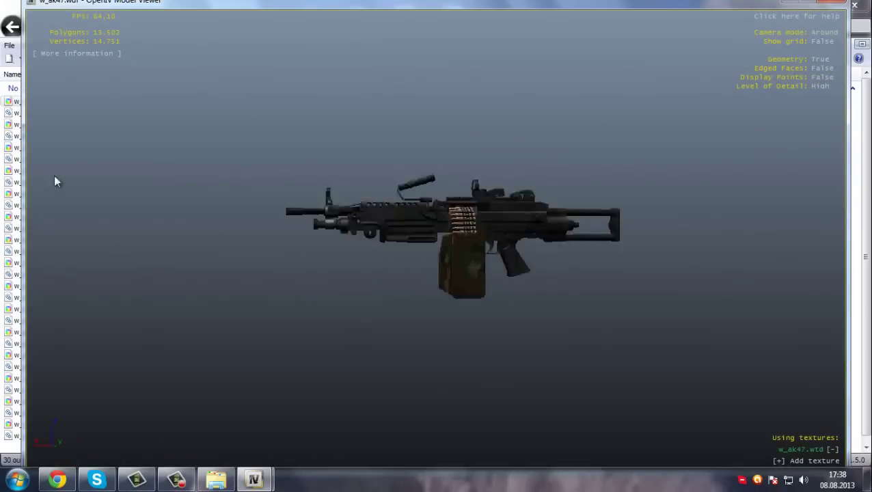
{"action": "left_click", "coordinate": [855, 4]}
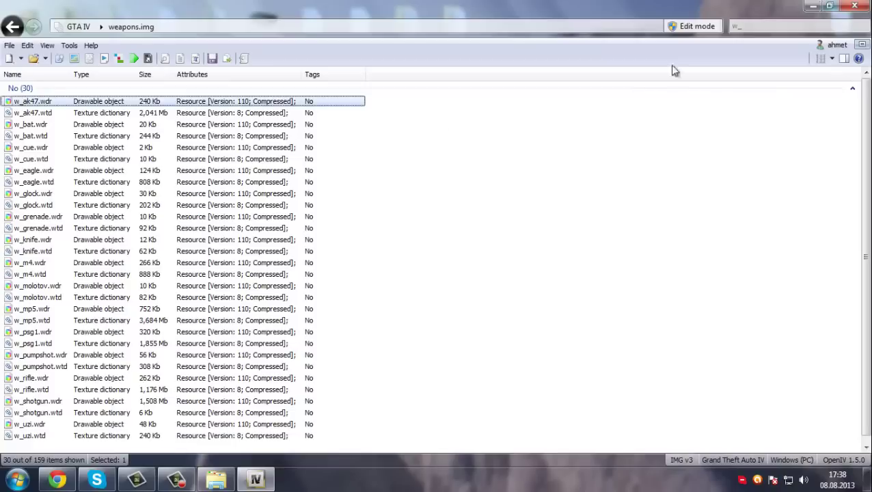
Step: Inspect the w_bat.wdr and w_cue.wdr models one after the other in the model viewer
{"action": "left_click", "coordinate": [30, 126]}
{"action": "key", "text": "Return"}
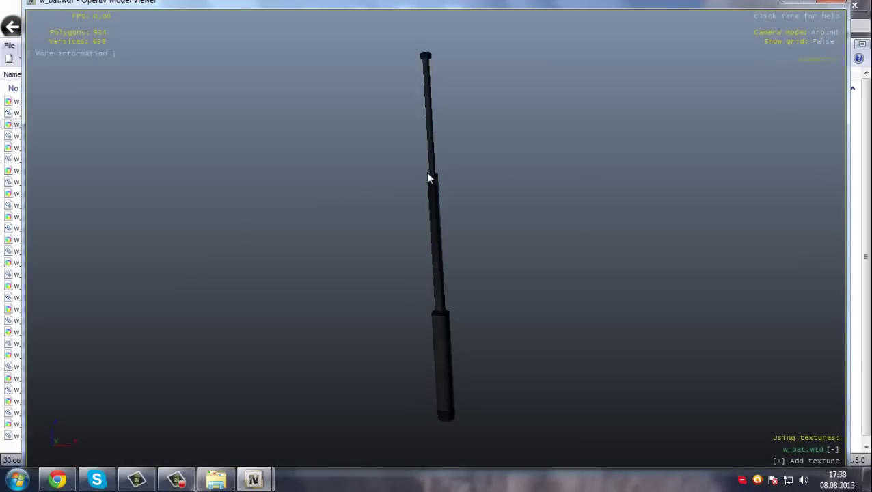
{"action": "left_click_drag", "start_coordinate": [428, 179], "coordinate": [478, 164]}
{"action": "left_click", "coordinate": [834, 5]}
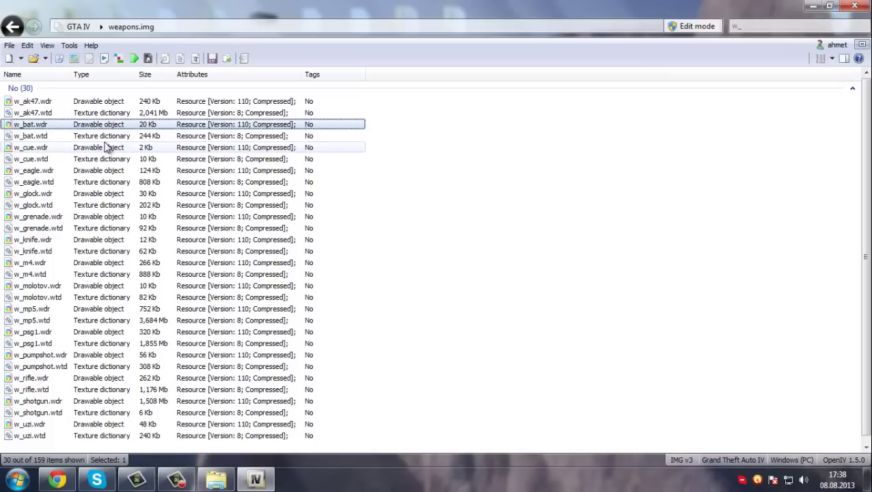
{"action": "left_click", "coordinate": [74, 149]}
{"action": "key", "text": "Return"}
{"action": "left_click_drag", "start_coordinate": [290, 181], "coordinate": [360, 154]}
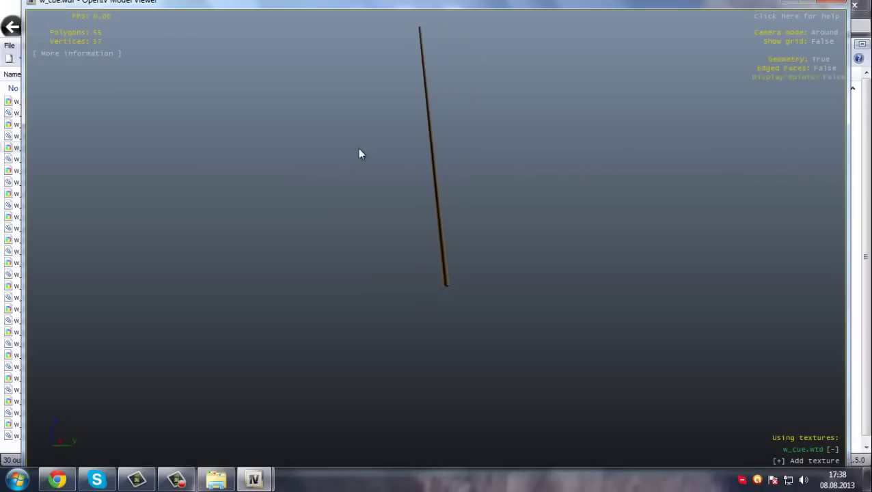
{"action": "left_click", "coordinate": [854, 5]}
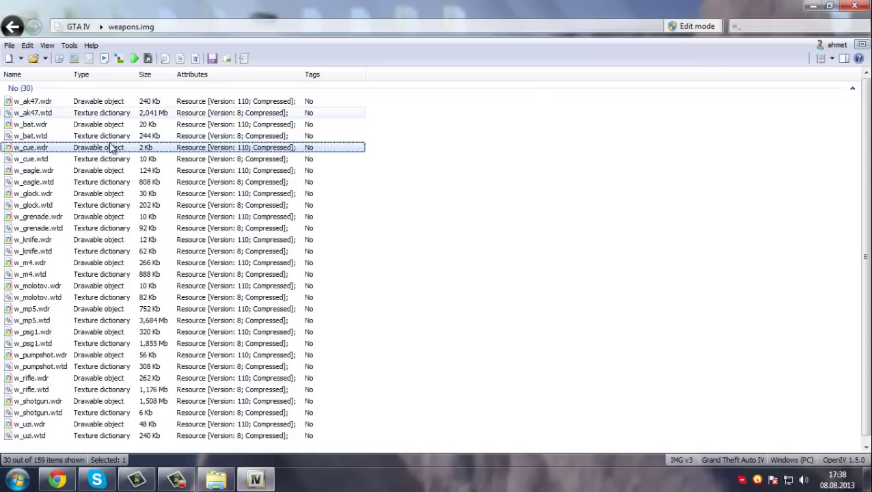
Step: Inspect the w_eagle.wdr and w_glock.wdr pistol models one after the other in the model viewer
{"action": "left_click", "coordinate": [24, 171]}
{"action": "key", "text": "Return"}
{"action": "left_click_drag", "start_coordinate": [200, 191], "coordinate": [630, 155]}
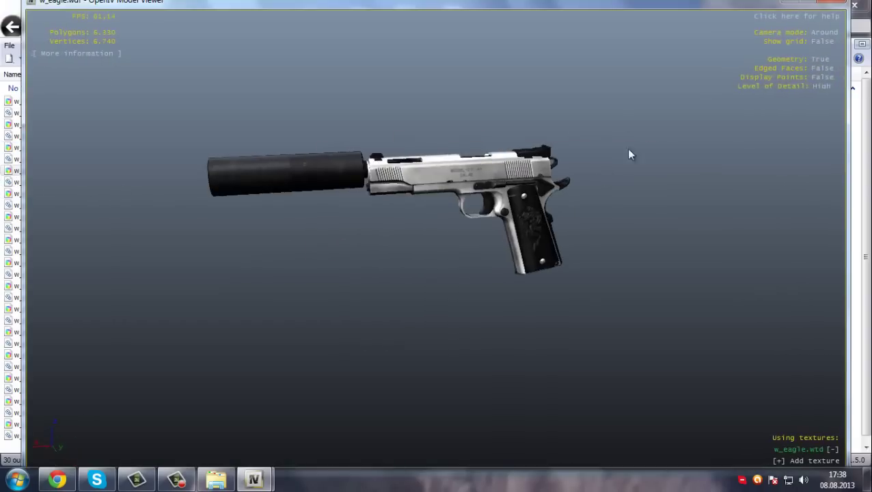
{"action": "left_click", "coordinate": [817, 6]}
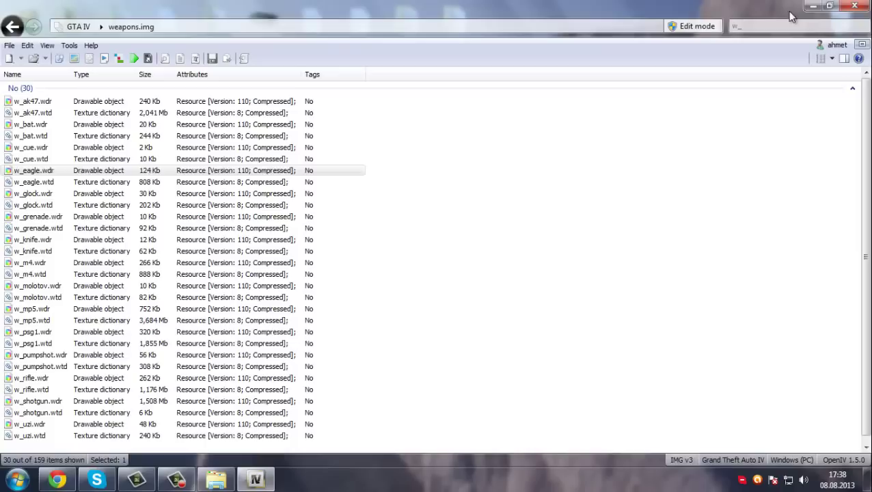
{"action": "left_click", "coordinate": [66, 194]}
{"action": "key", "text": "Return"}
{"action": "left_click_drag", "start_coordinate": [502, 228], "coordinate": [452, 165]}
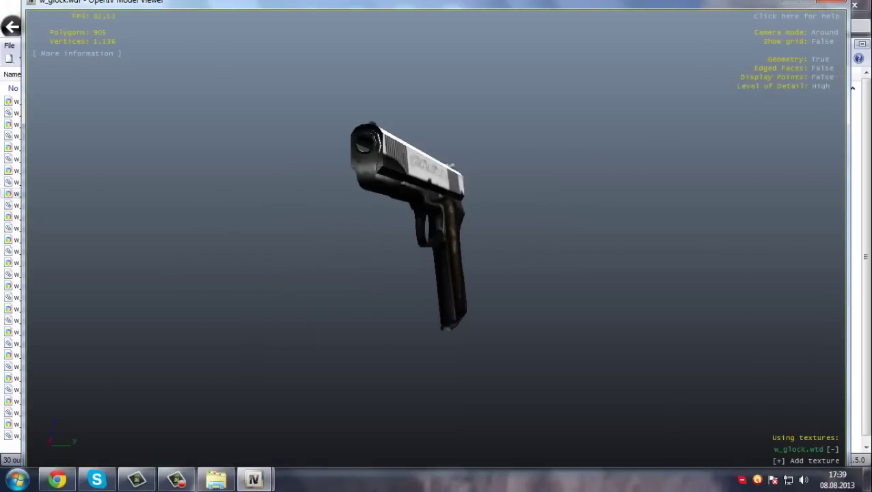
{"action": "left_click", "coordinate": [836, 5]}
Step: Inspect the w_grenade.wdr and w_knife.wdr models one after the other in the model viewer
{"action": "left_click", "coordinate": [53, 217]}
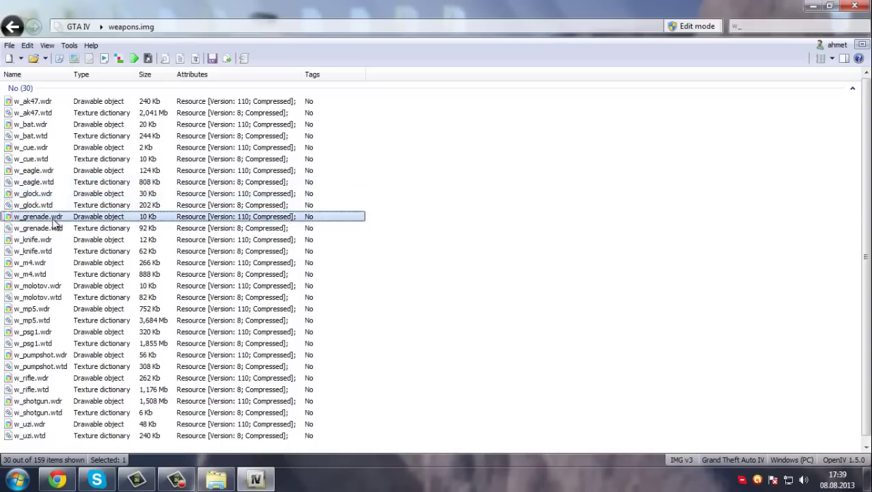
{"action": "key", "text": "Return"}
{"action": "left_click_drag", "start_coordinate": [571, 189], "coordinate": [616, 188]}
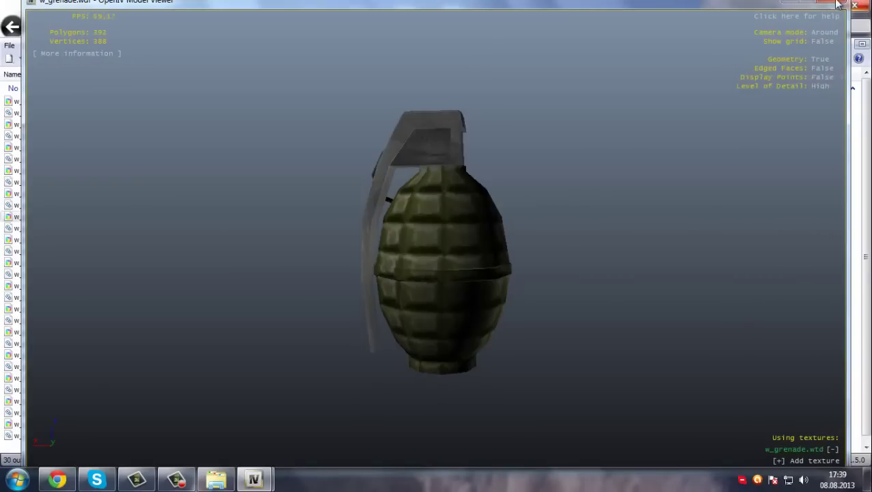
{"action": "left_click", "coordinate": [854, 5]}
{"action": "left_click", "coordinate": [22, 242]}
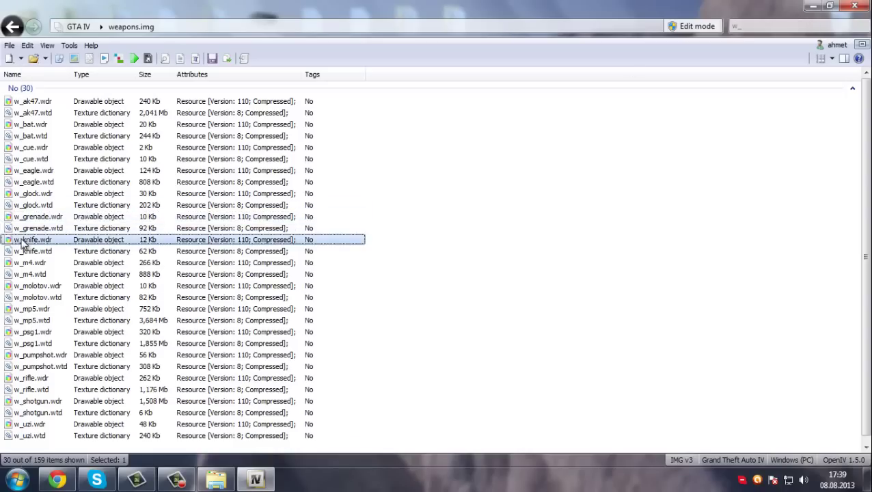
{"action": "key", "text": "Return"}
{"action": "left_click_drag", "start_coordinate": [418, 224], "coordinate": [390, 224]}
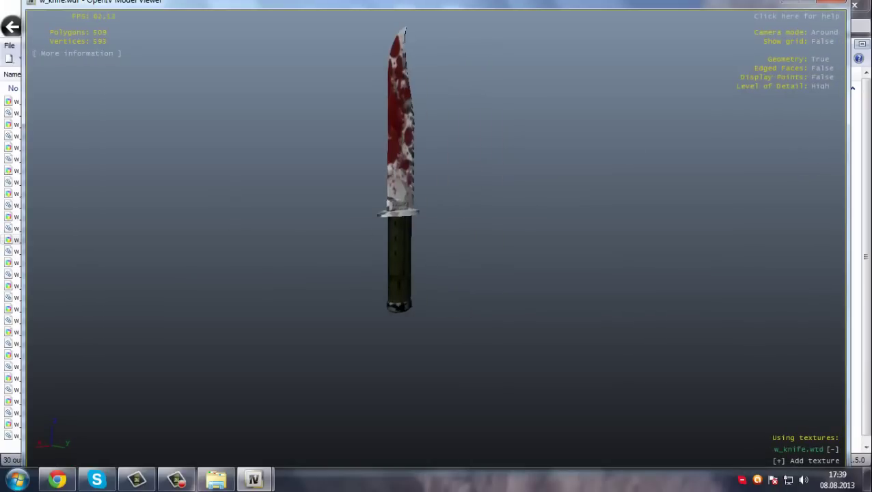
{"action": "left_click", "coordinate": [855, 5]}
Step: Open the w_m4.wdr model, view it from several sides and close the viewer
{"action": "left_click", "coordinate": [8, 265]}
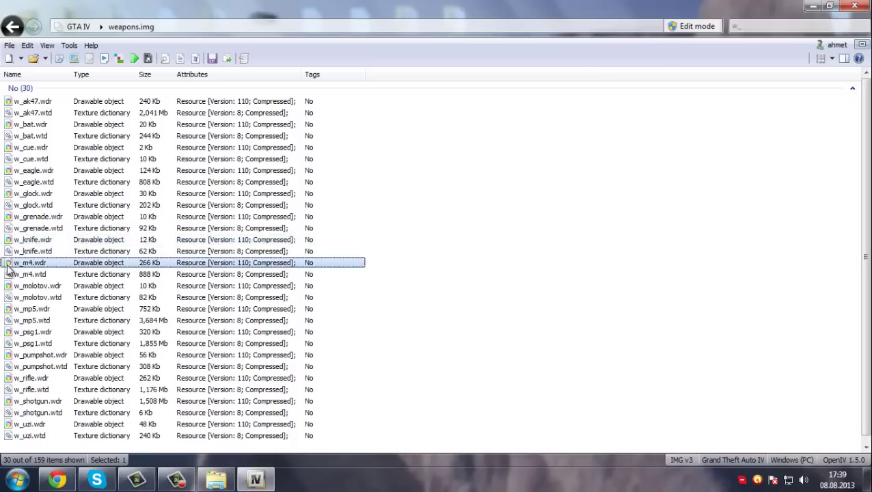
{"action": "key", "text": "Return"}
{"action": "left_click_drag", "start_coordinate": [612, 185], "coordinate": [171, 205]}
{"action": "left_click", "coordinate": [838, 4]}
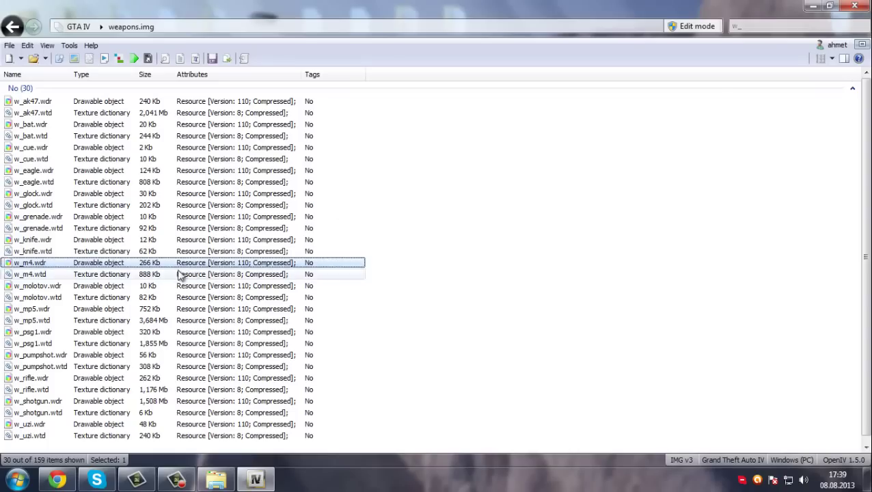
Step: Open the w_molotov.wdr model, set the camera mode to Free, examine the bottle's label up close and close the viewer
{"action": "left_click", "coordinate": [28, 288]}
{"action": "key", "text": "Return"}
{"action": "left_click_drag", "start_coordinate": [617, 167], "coordinate": [689, 67]}
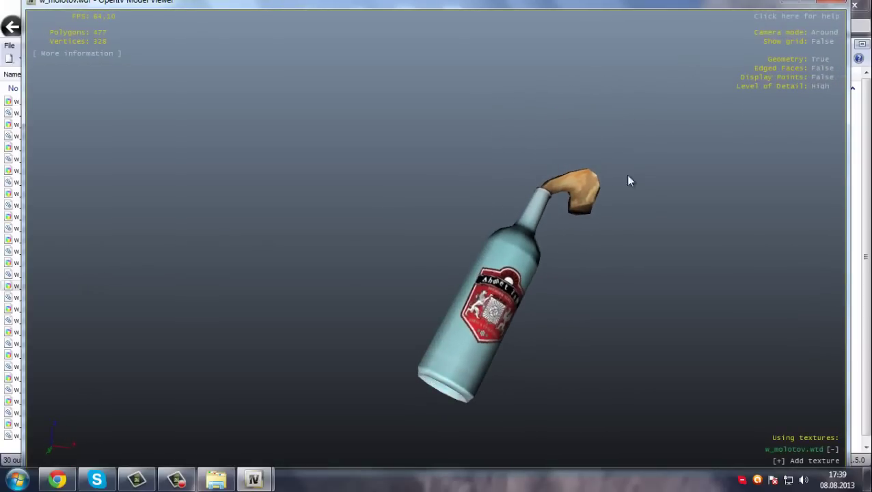
{"action": "left_click", "coordinate": [835, 33]}
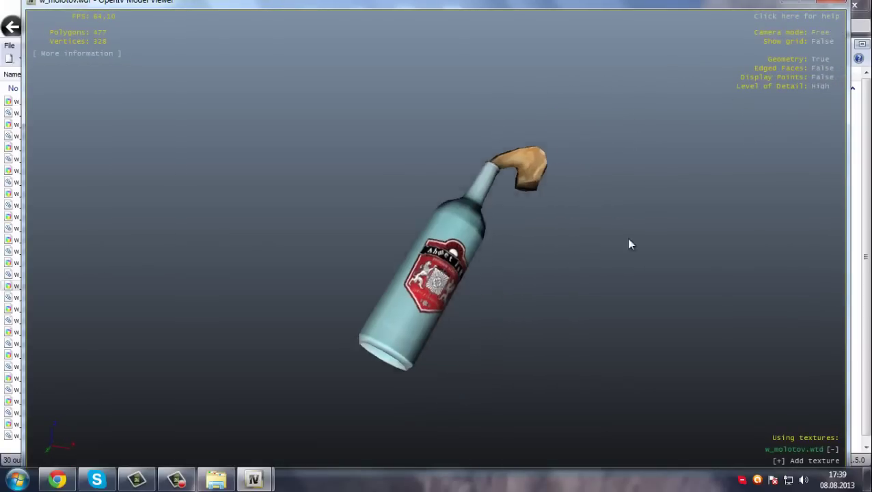
{"action": "scroll", "coordinate": [629, 244], "scroll_direction": "up", "scroll_amount": 5}
{"action": "left_click_drag", "start_coordinate": [641, 242], "coordinate": [399, 228]}
{"action": "scroll", "coordinate": [444, 224], "scroll_direction": "down", "scroll_amount": 10}
{"action": "scroll", "coordinate": [400, 228], "scroll_direction": "up", "scroll_amount": 6}
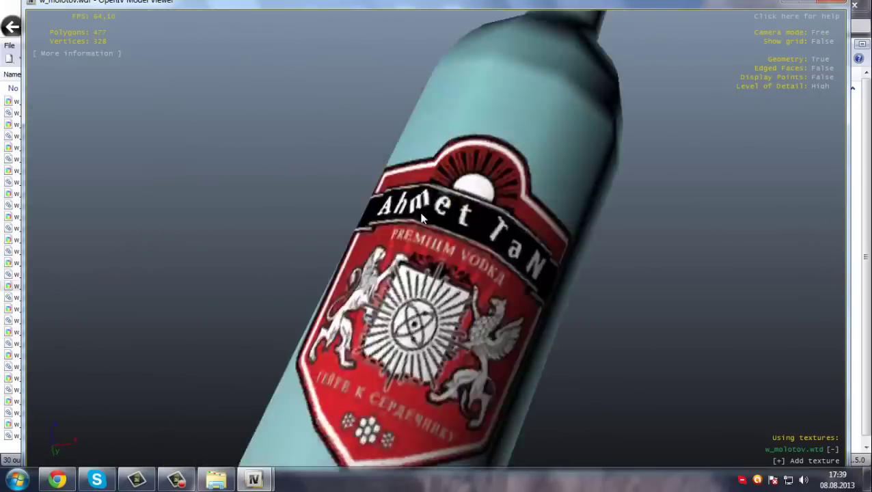
{"action": "scroll", "coordinate": [431, 206], "scroll_direction": "down", "scroll_amount": 6}
{"action": "scroll", "coordinate": [432, 205], "scroll_direction": "up", "scroll_amount": 1}
{"action": "scroll", "coordinate": [435, 208], "scroll_direction": "up", "scroll_amount": 2}
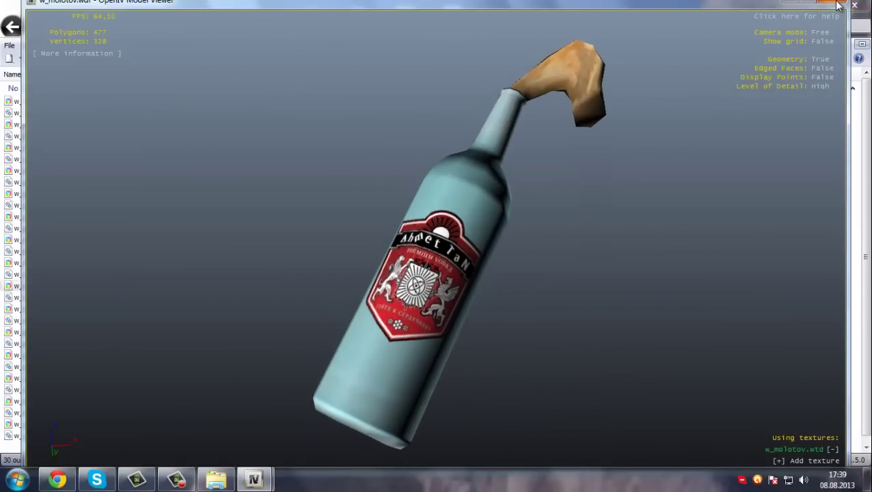
{"action": "left_click", "coordinate": [839, 5]}
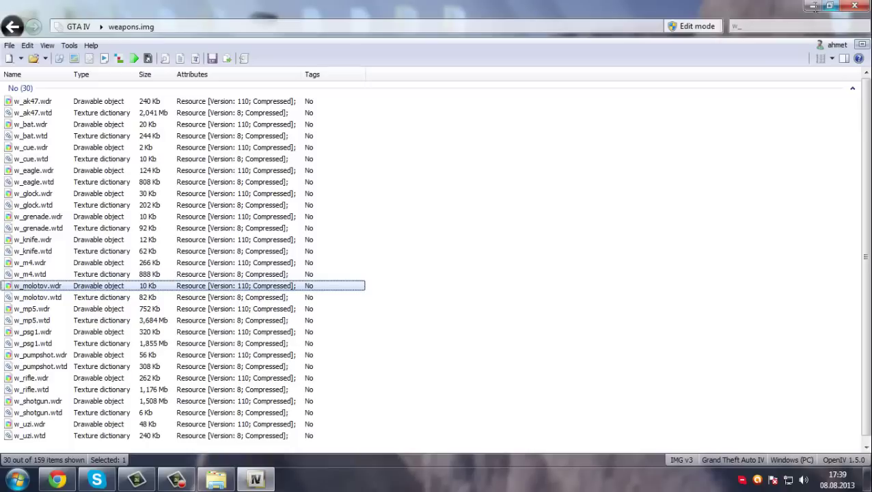
Step: Inspect the w_mp5.wdr and w_psg1.wdr weapon models one after the other in the model viewer
{"action": "left_click", "coordinate": [31, 309]}
{"action": "key", "text": "Return"}
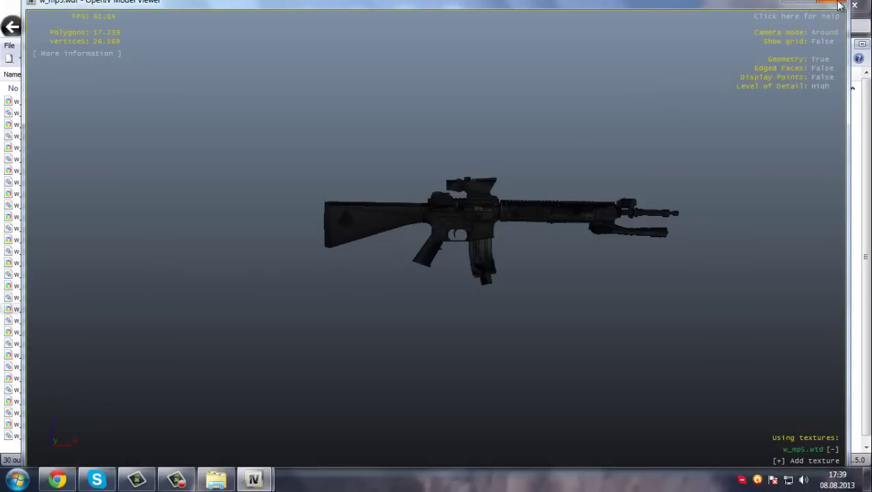
{"action": "left_click", "coordinate": [840, 6]}
{"action": "left_click", "coordinate": [39, 333]}
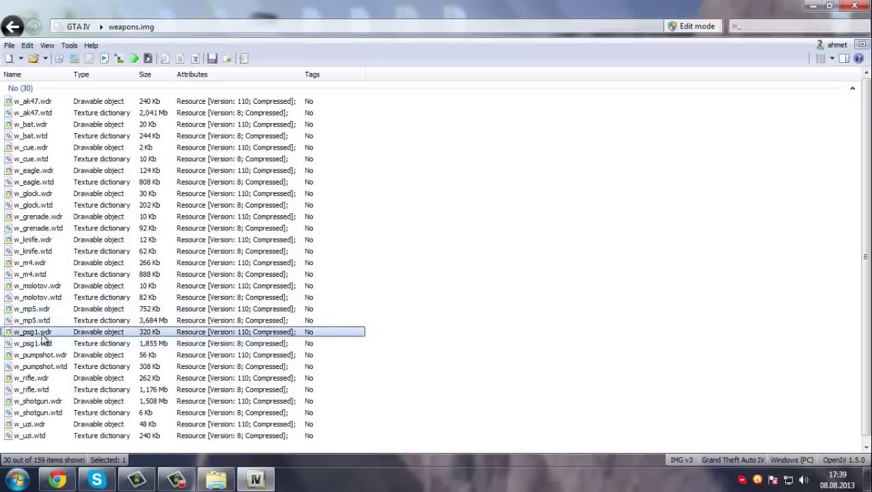
{"action": "key", "text": "Return"}
{"action": "left_click_drag", "start_coordinate": [502, 152], "coordinate": [632, 142]}
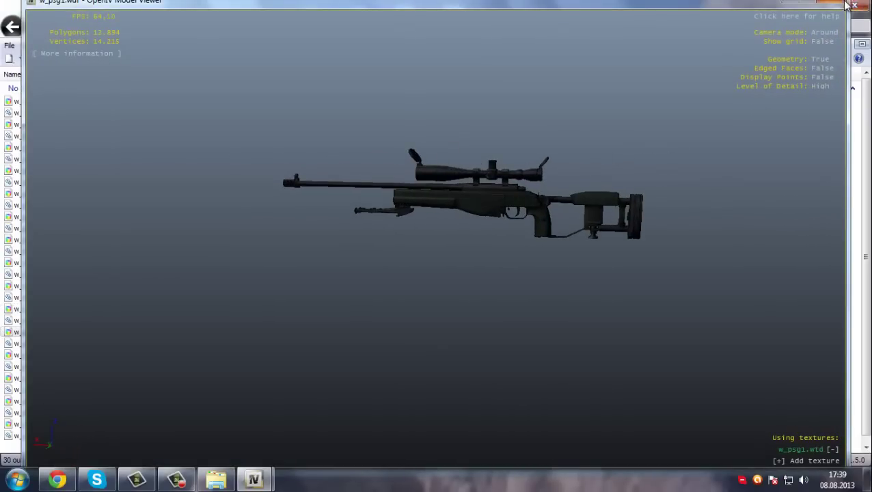
{"action": "left_click", "coordinate": [831, 5]}
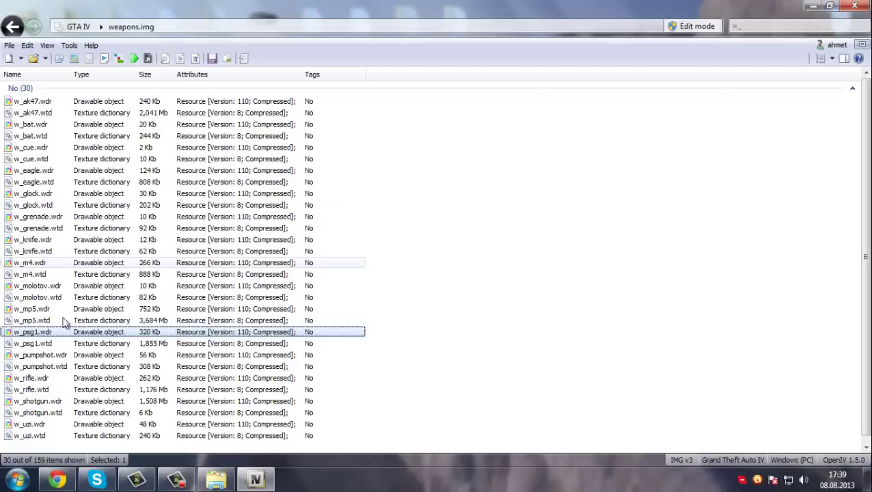
Step: Inspect the w_pumpshot.wdr and w_rifle.wdr weapon models one after the other in the model viewer
{"action": "left_click", "coordinate": [28, 356]}
{"action": "key", "text": "Return"}
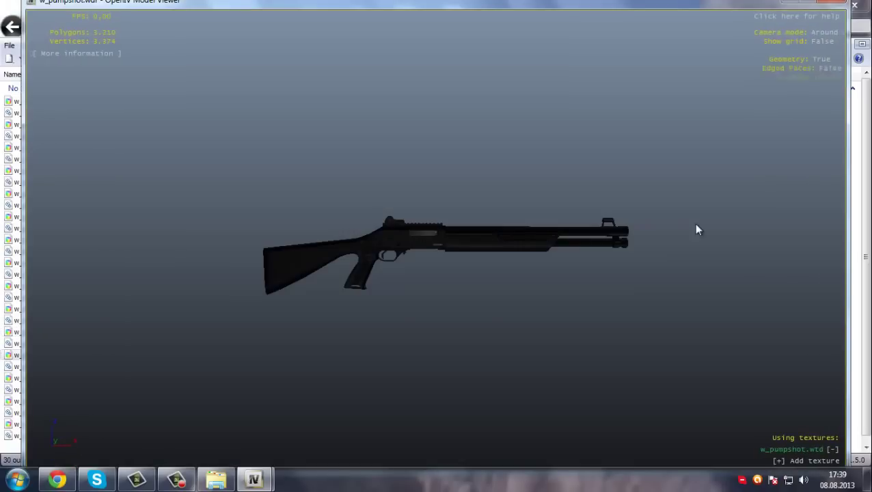
{"action": "left_click_drag", "start_coordinate": [755, 208], "coordinate": [430, 180]}
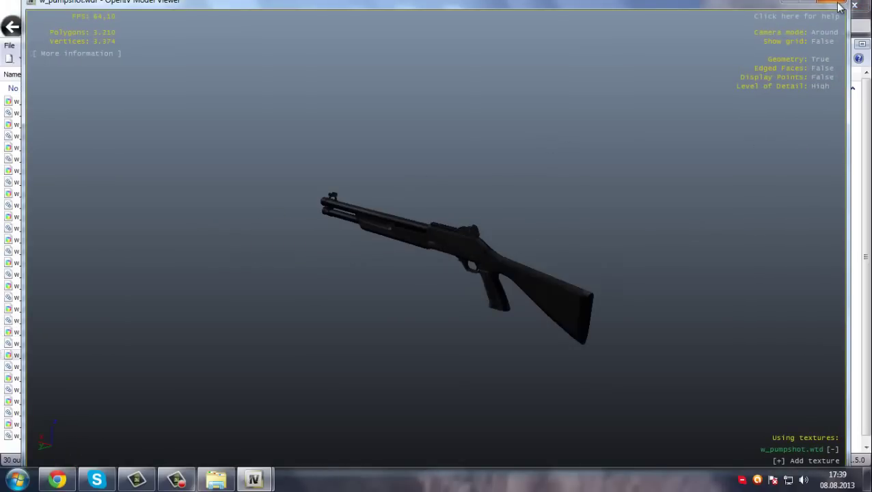
{"action": "left_click", "coordinate": [840, 7]}
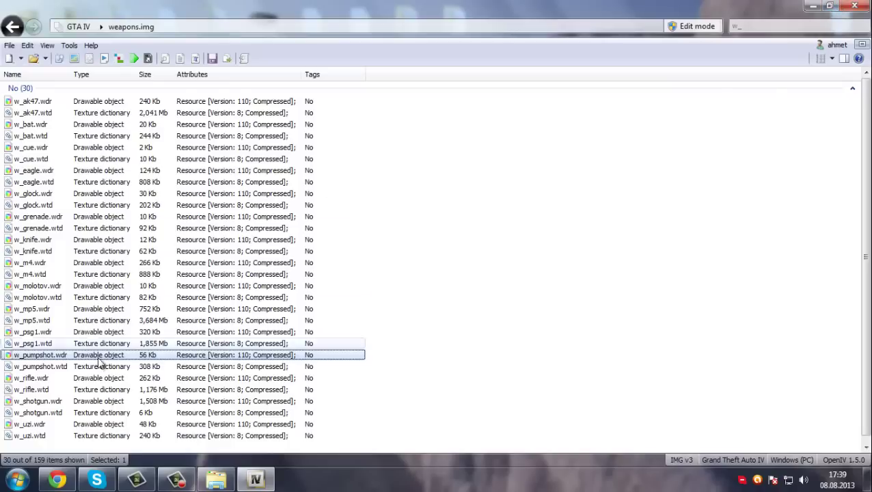
{"action": "left_click", "coordinate": [33, 379]}
{"action": "key", "text": "Return"}
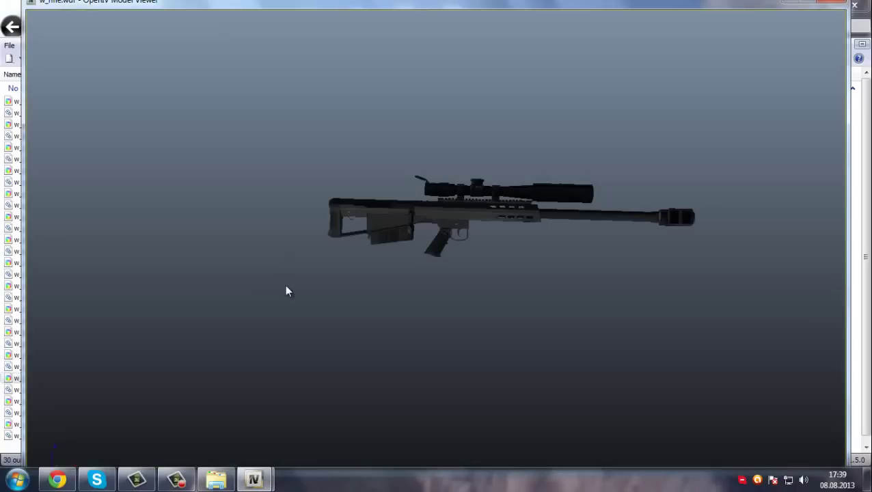
{"action": "left_click_drag", "start_coordinate": [301, 251], "coordinate": [512, 145]}
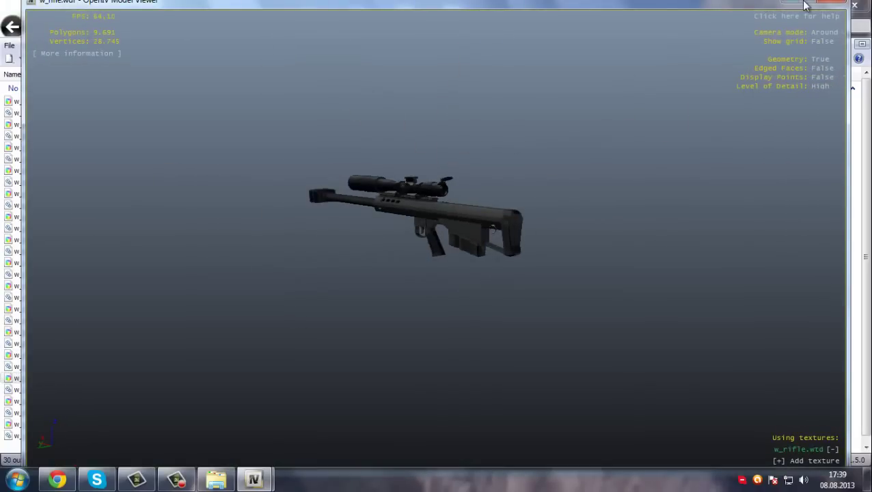
{"action": "left_click", "coordinate": [838, 6]}
Step: Inspect the w_shotgun.wdr and w_uzi.wdr weapon models one after the other in the model viewer
{"action": "left_click", "coordinate": [60, 404]}
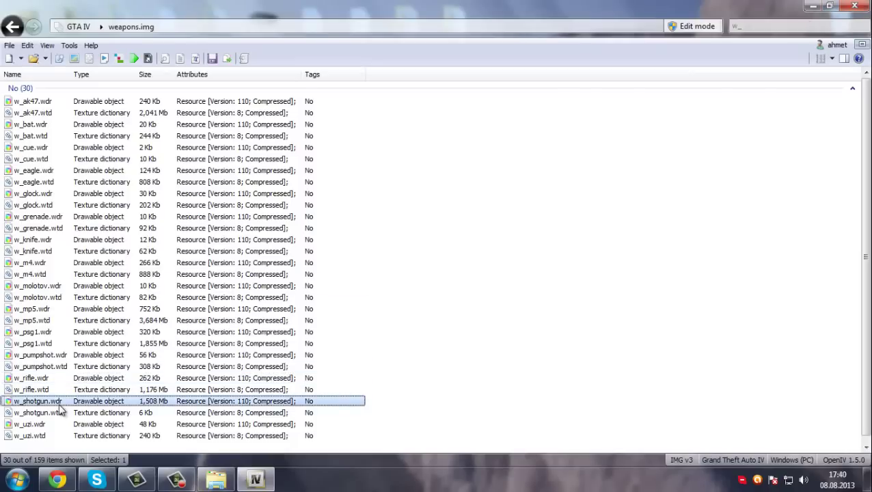
{"action": "key", "text": "Return"}
{"action": "left_click_drag", "start_coordinate": [317, 238], "coordinate": [33, 296]}
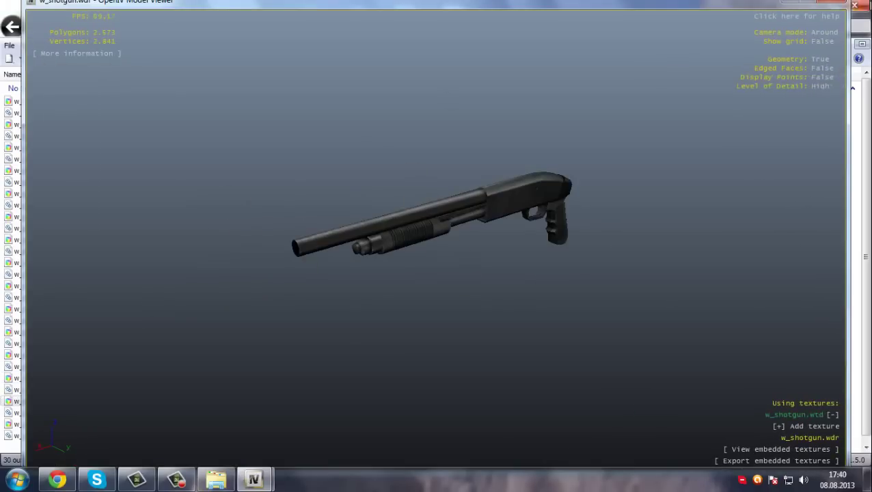
{"action": "left_click", "coordinate": [842, 6]}
{"action": "left_click", "coordinate": [39, 426]}
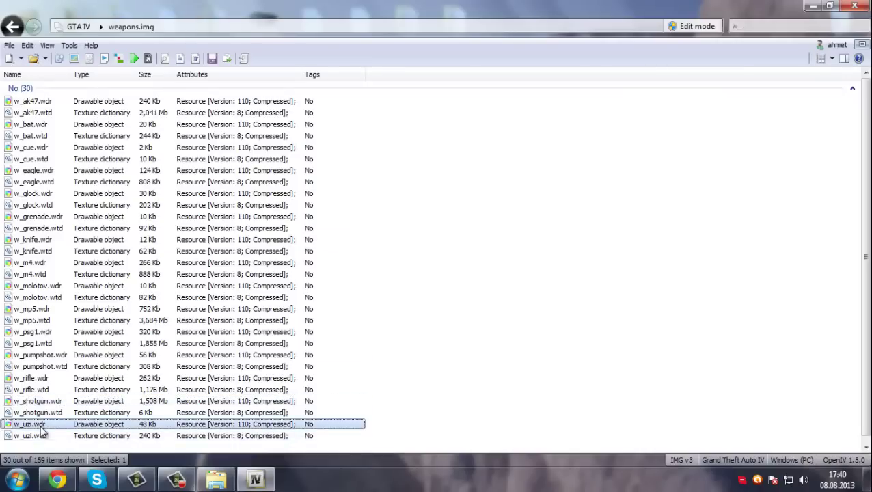
{"action": "key", "text": "Return"}
{"action": "left_click_drag", "start_coordinate": [473, 237], "coordinate": [319, 162]}
{"action": "left_click", "coordinate": [842, 6]}
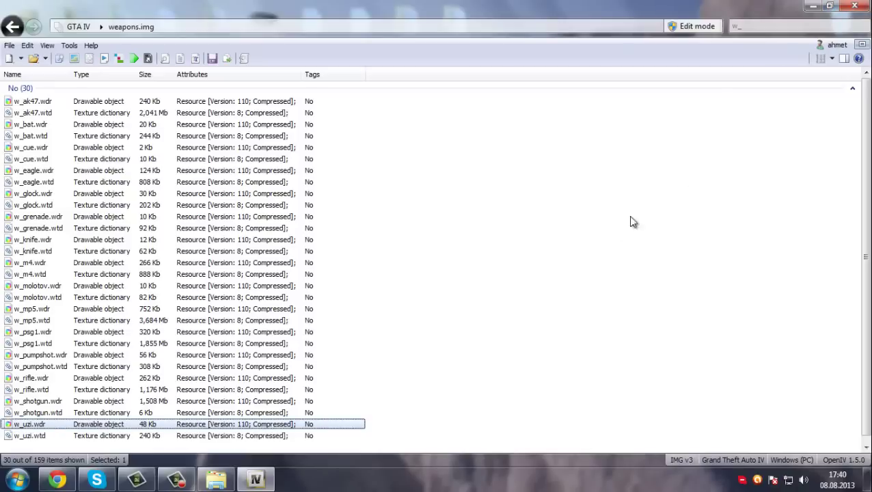
Step: Go back from weapons.img to the game's root folder and close OpenIV
{"action": "left_click", "coordinate": [412, 268]}
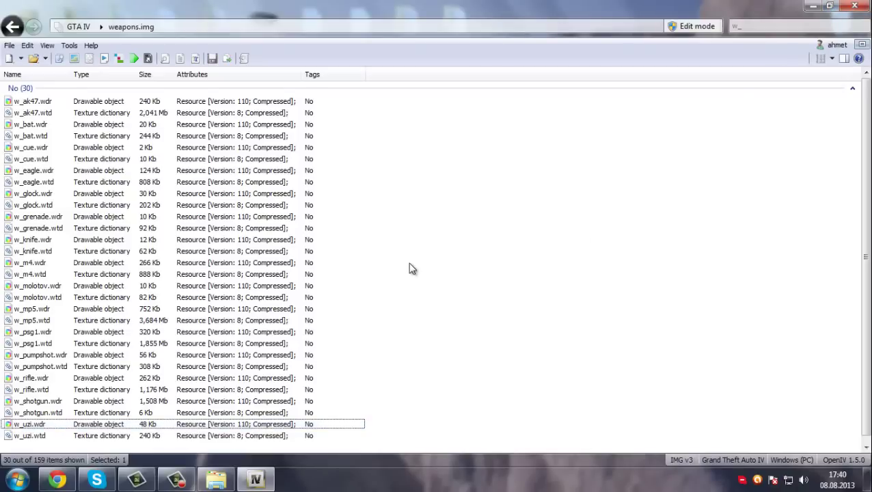
{"action": "left_click", "coordinate": [4, 27]}
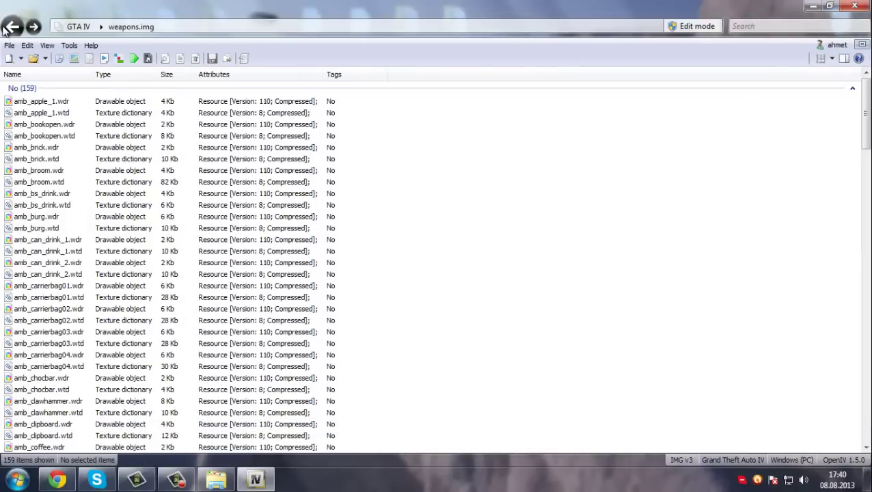
{"action": "left_click", "coordinate": [4, 27]}
{"action": "left_click", "coordinate": [5, 27]}
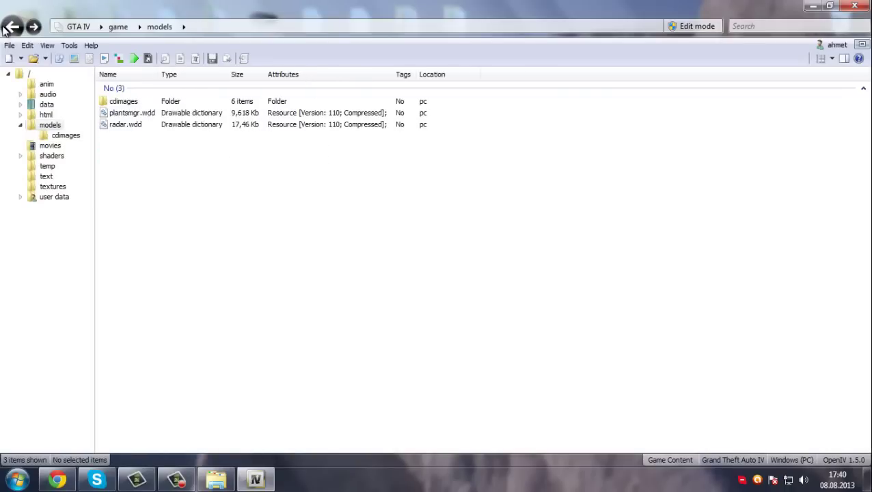
{"action": "left_click", "coordinate": [4, 27]}
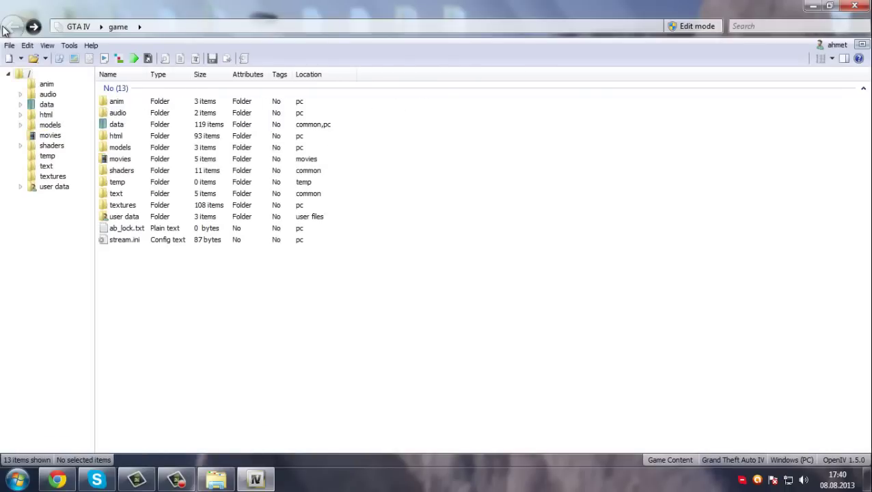
{"action": "left_click", "coordinate": [116, 137]}
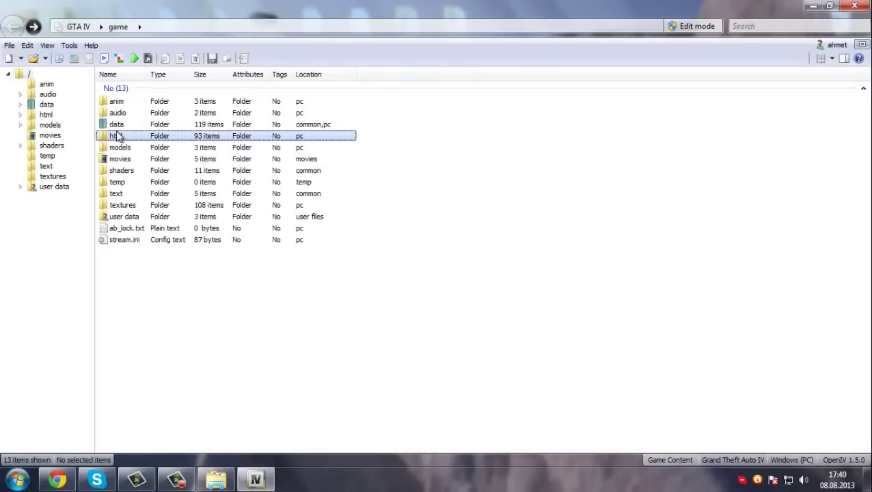
{"action": "left_click", "coordinate": [855, 6]}
Step: Start GTAIV Weapon Editor and load WeaponInfo.xml, ThrownWeaponInfo.xml and the third requested data file from Grand Theft Auto IV\common\data
{"action": "double_click", "coordinate": [841, 164]}
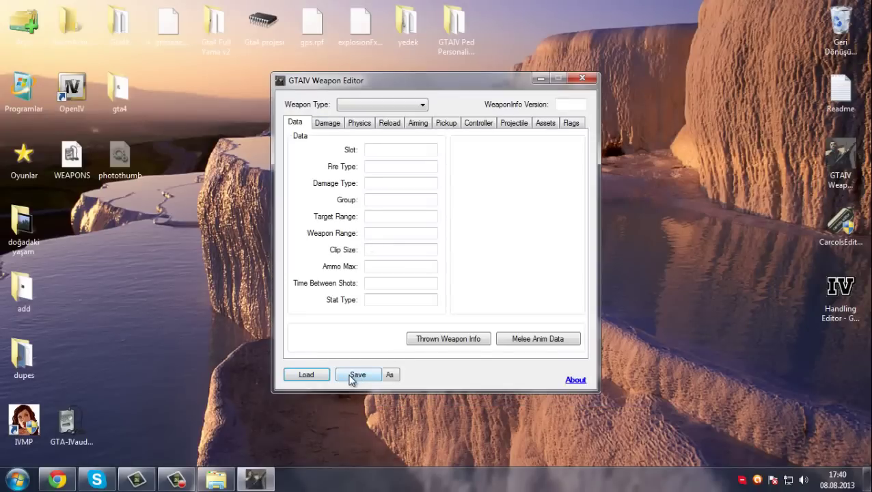
{"action": "left_click", "coordinate": [355, 375]}
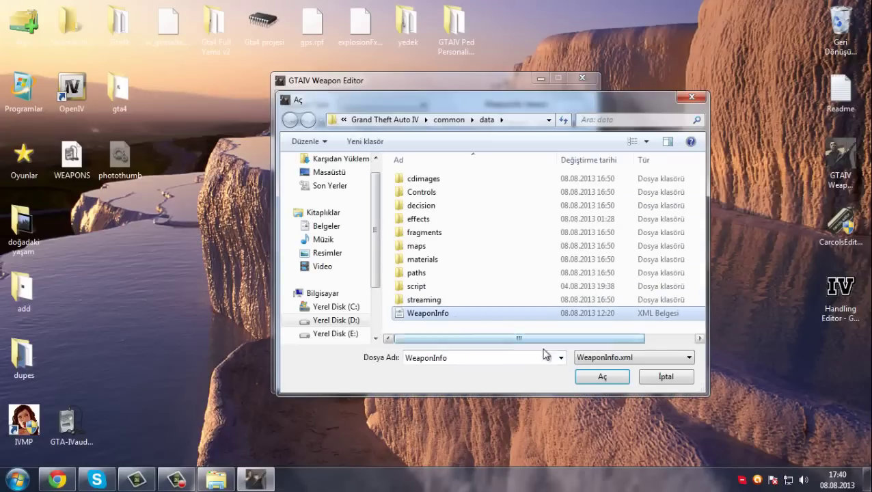
{"action": "left_click", "coordinate": [602, 377]}
{"action": "left_click", "coordinate": [441, 313]}
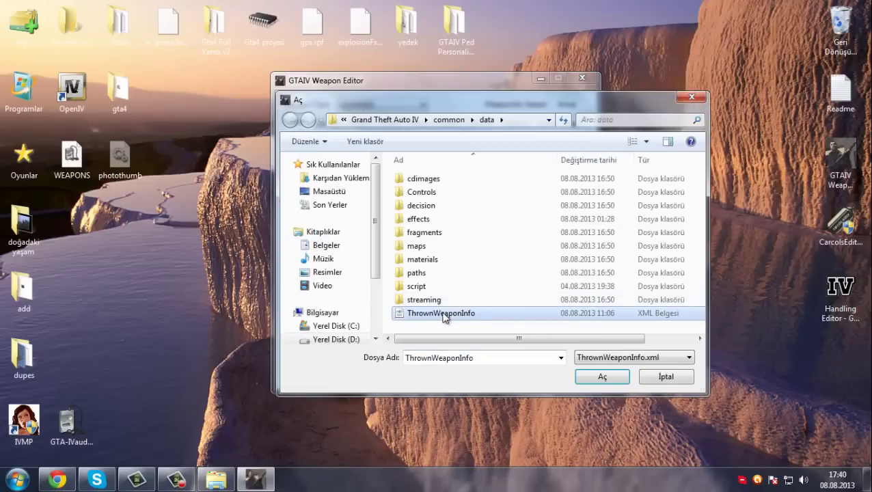
{"action": "left_click", "coordinate": [614, 380]}
{"action": "left_click", "coordinate": [474, 314]}
{"action": "left_click", "coordinate": [603, 376]}
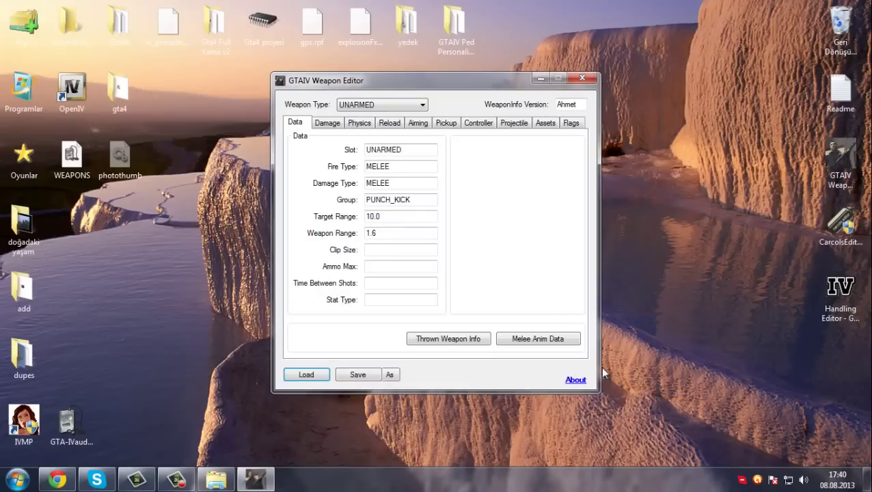
Step: Show the AK47's weapon data, check its clip size and close the weapon editor
{"action": "left_click", "coordinate": [380, 105]}
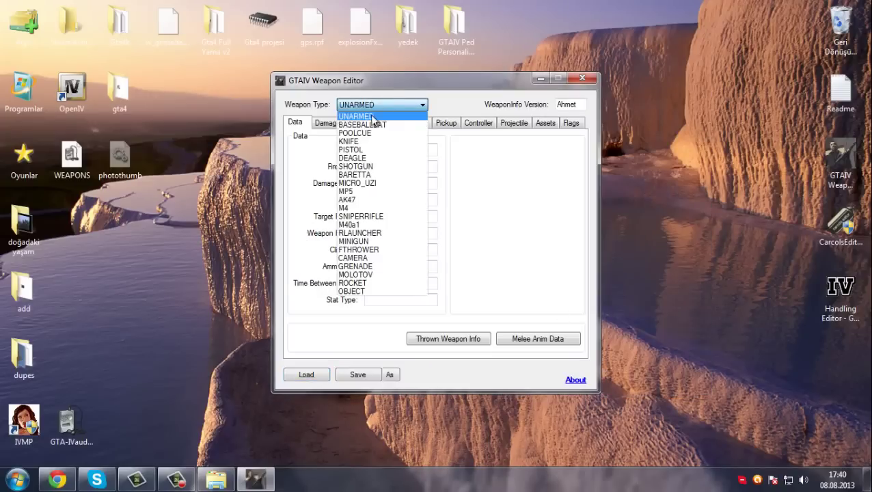
{"action": "left_click", "coordinate": [356, 204]}
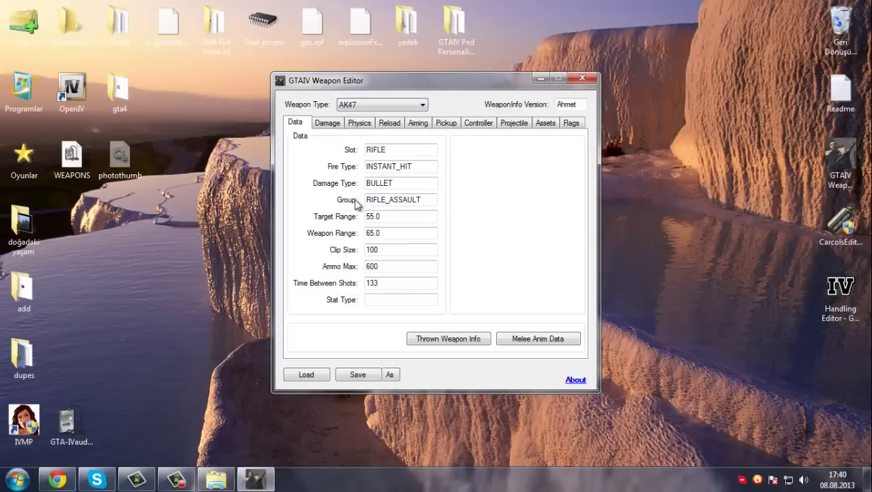
{"action": "double_click", "coordinate": [386, 250]}
{"action": "left_click", "coordinate": [578, 81]}
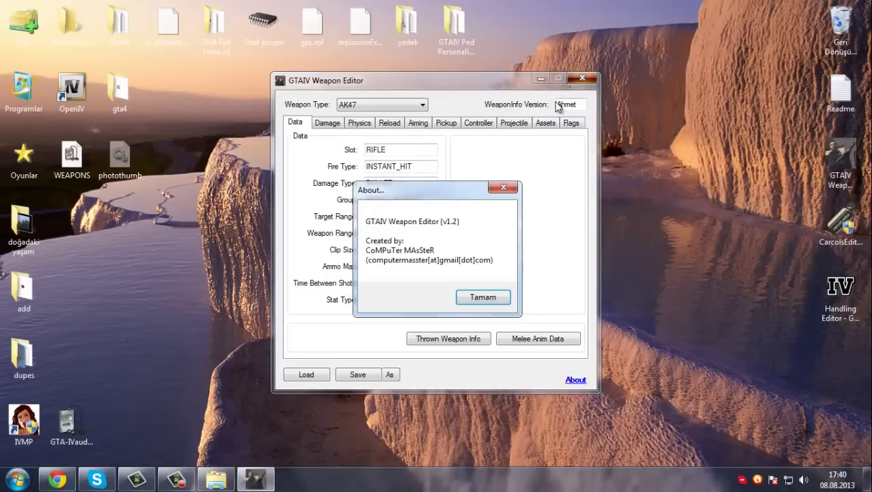
{"action": "left_click", "coordinate": [478, 297]}
Step: Open the WeaponInfo XML file from Grand Theft Auto IV\common\data in Notepad
{"action": "left_click", "coordinate": [216, 479]}
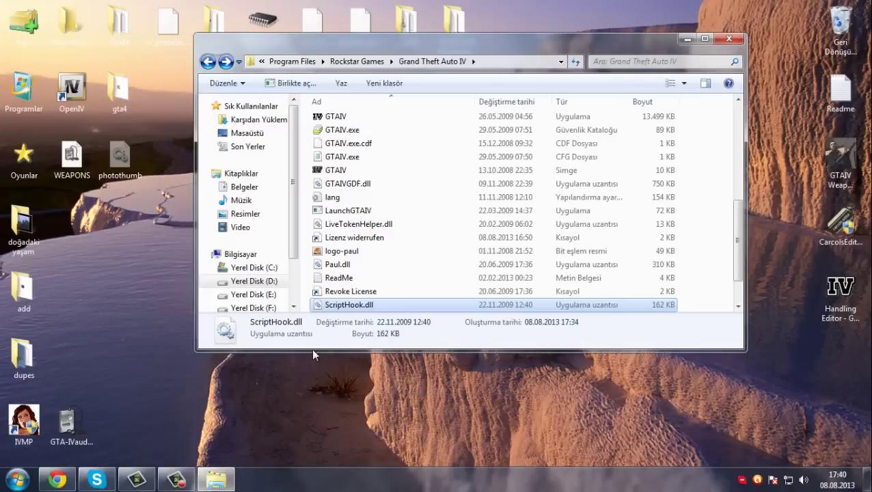
{"action": "left_click", "coordinate": [376, 215]}
{"action": "scroll", "coordinate": [376, 215], "scroll_direction": "up", "scroll_amount": 5}
{"action": "double_click", "coordinate": [331, 120]}
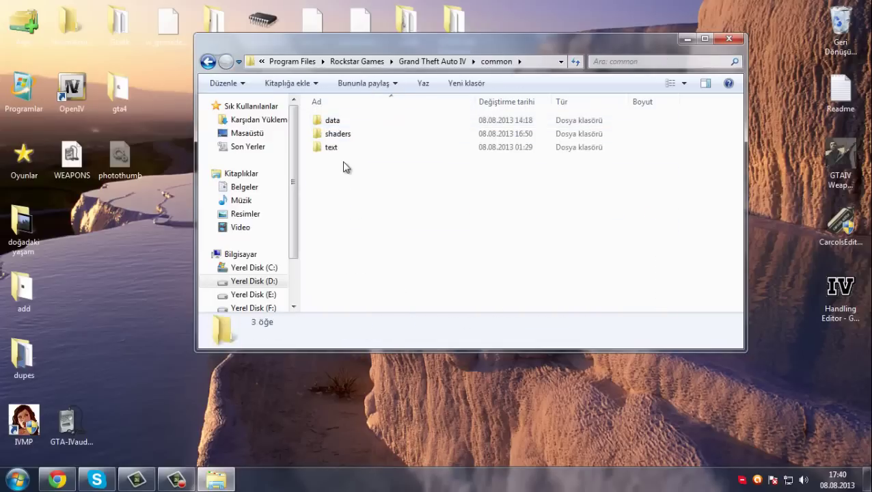
{"action": "double_click", "coordinate": [339, 122]}
{"action": "left_click", "coordinate": [346, 190]}
{"action": "scroll", "coordinate": [348, 205], "scroll_direction": "down", "scroll_amount": 20}
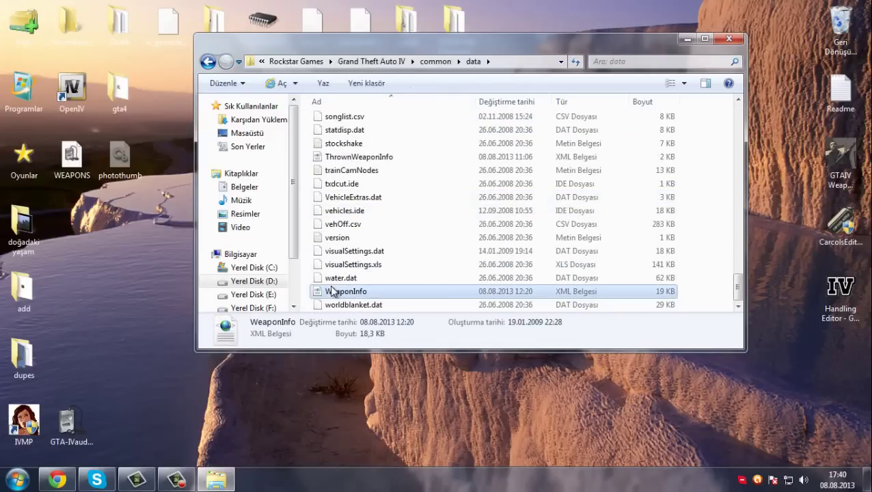
{"action": "left_click", "coordinate": [344, 291]}
{"action": "right_click", "coordinate": [333, 294]}
{"action": "left_click", "coordinate": [375, 37]}
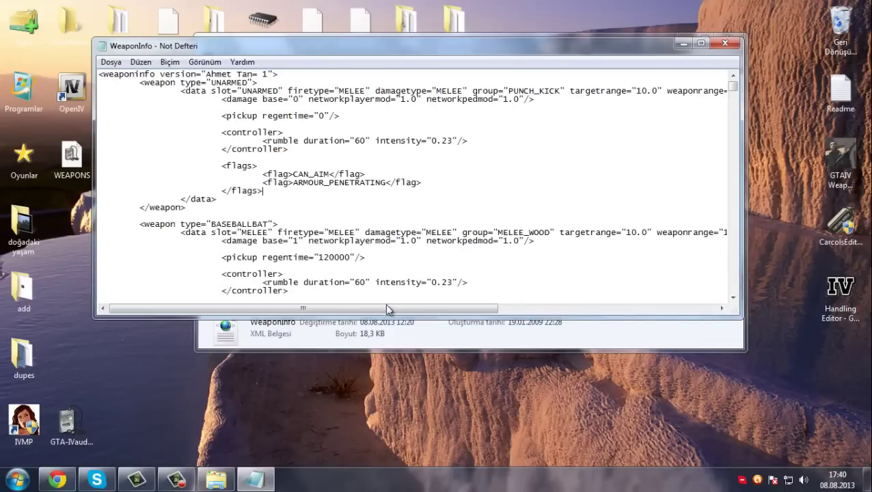
Step: Examine the first melee weapon entries in WeaponInfo and the version attribute in its opening line
{"action": "mouse_move", "coordinate": [386, 310]}
{"action": "left_mouse_down"}
{"action": "mouse_move", "coordinate": [585, 312]}
{"action": "mouse_move", "coordinate": [386, 310]}
{"action": "left_mouse_up"}
{"action": "scroll", "coordinate": [337, 159], "scroll_direction": "down", "scroll_amount": 7}
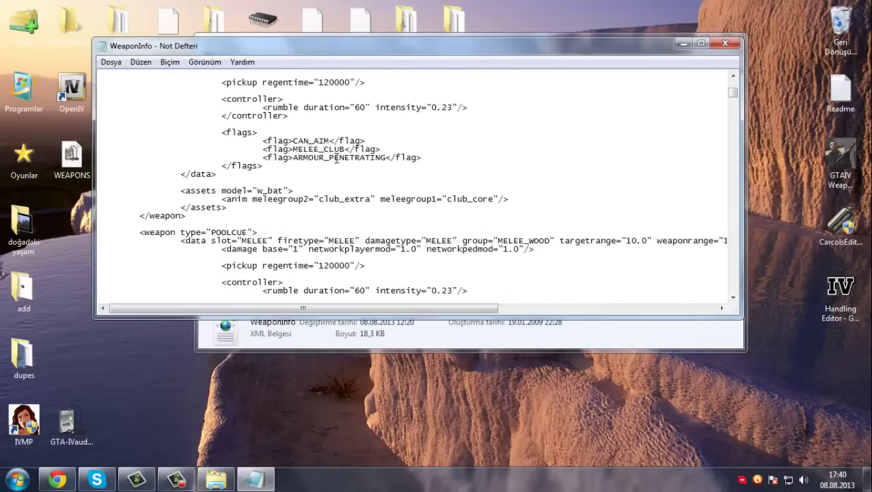
{"action": "scroll", "coordinate": [337, 159], "scroll_direction": "down", "scroll_amount": 11}
{"action": "left_click_drag", "start_coordinate": [733, 102], "coordinate": [733, 81]}
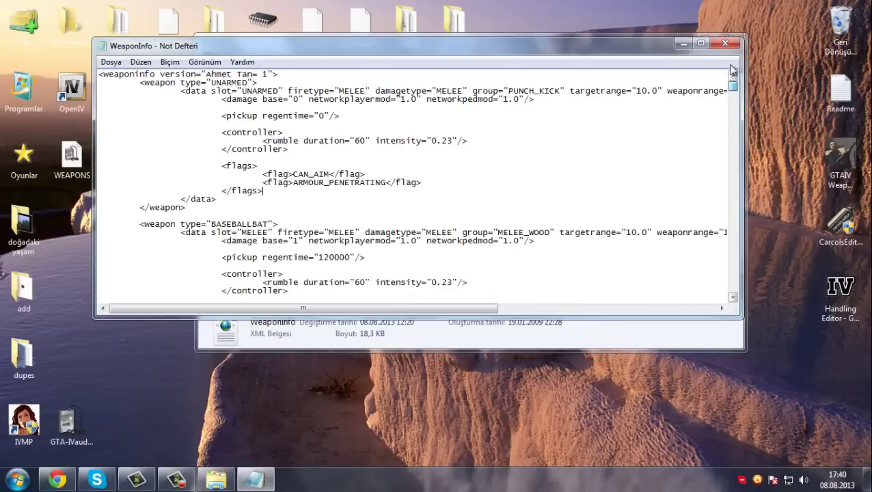
{"action": "left_click_drag", "start_coordinate": [272, 74], "coordinate": [199, 74]}
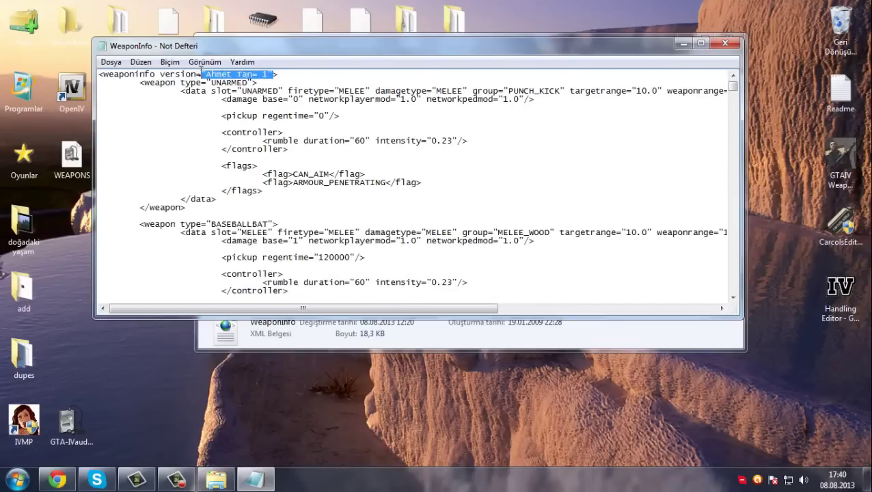
{"action": "left_click", "coordinate": [333, 128]}
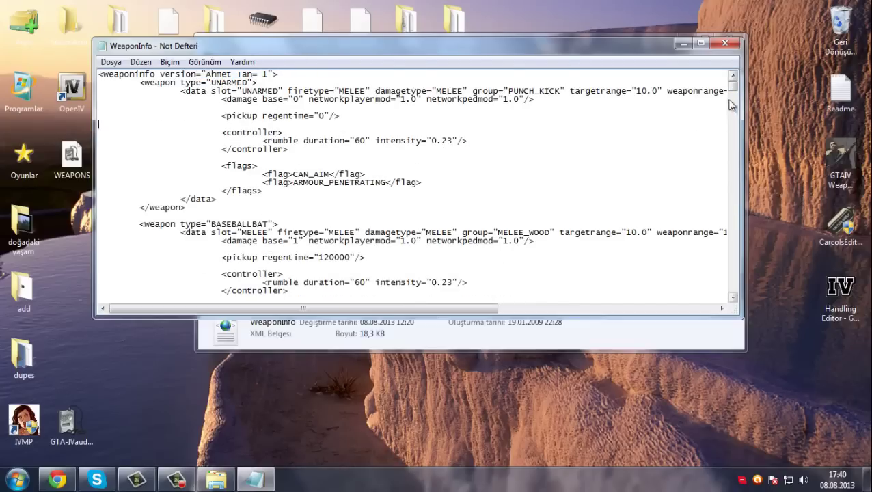
Step: Review the RLAUNCHER, sniper, M4 and AK47 entries in WeaponInfo, including the AK47's clip size and maximum ammo attributes
{"action": "left_click_drag", "start_coordinate": [733, 87], "coordinate": [706, 238]}
{"action": "scroll", "coordinate": [521, 206], "scroll_direction": "up", "scroll_amount": 13}
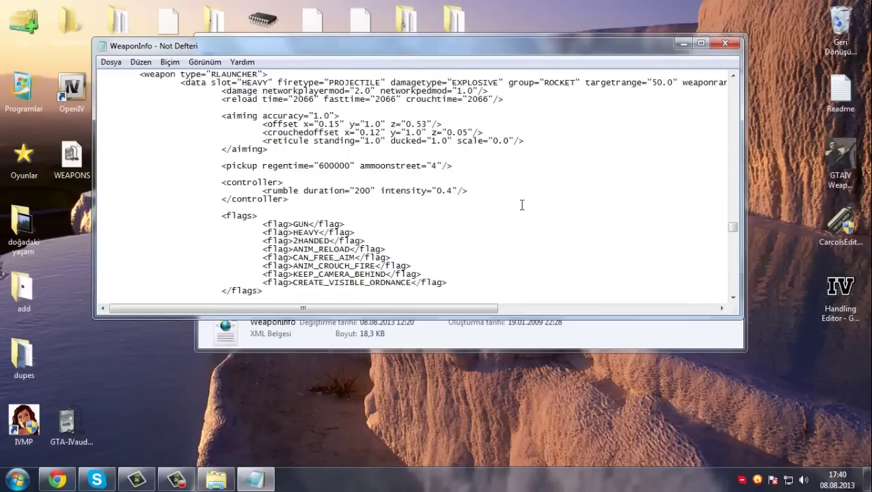
{"action": "scroll", "coordinate": [522, 205], "scroll_direction": "up", "scroll_amount": 15}
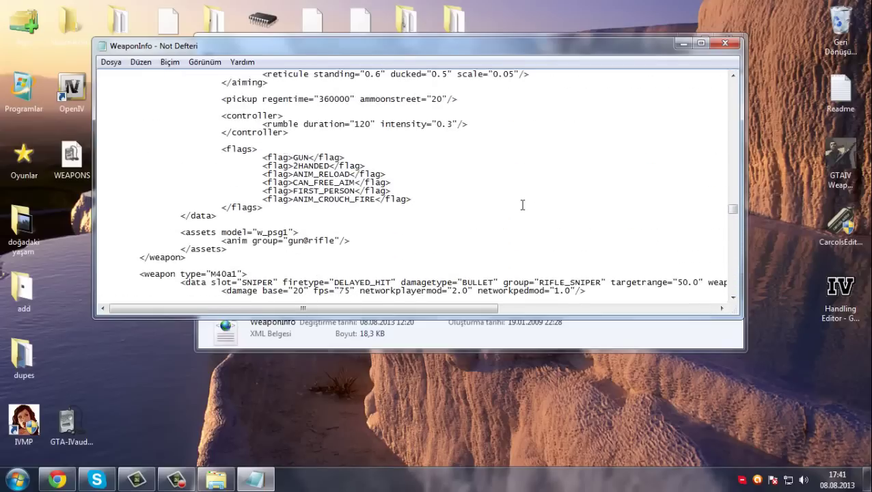
{"action": "scroll", "coordinate": [522, 205], "scroll_direction": "up", "scroll_amount": 13}
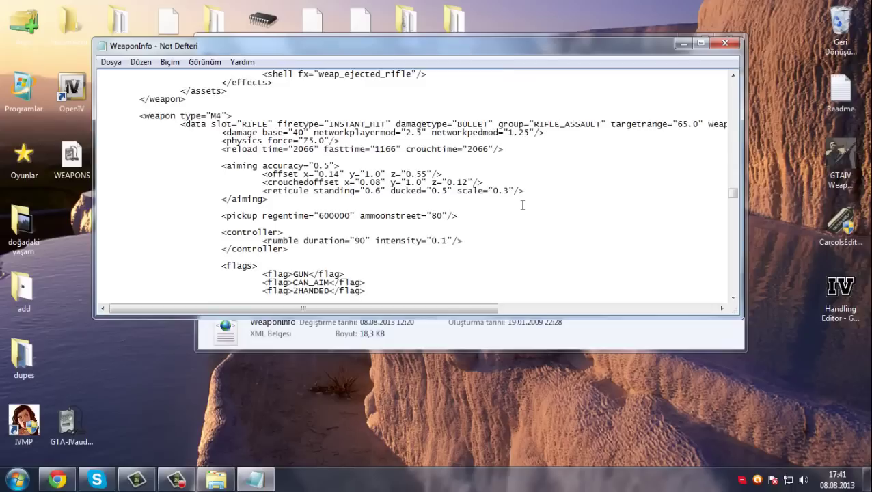
{"action": "scroll", "coordinate": [523, 206], "scroll_direction": "up", "scroll_amount": 12}
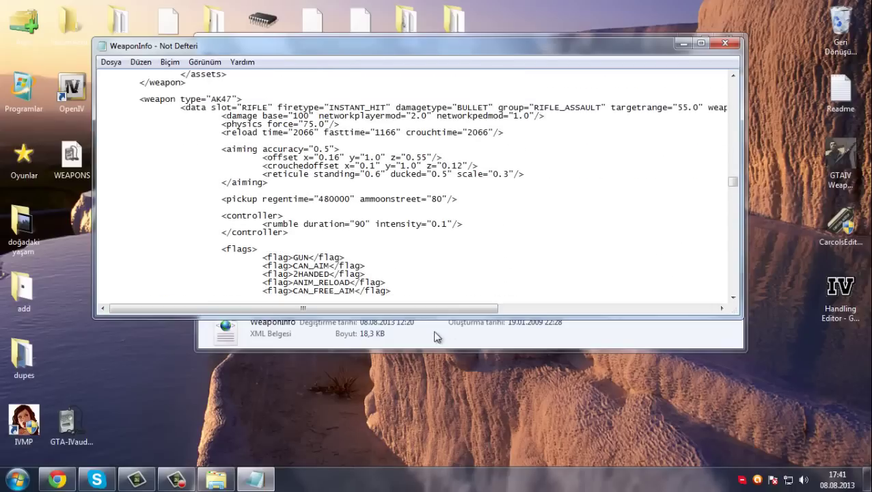
{"action": "left_click_drag", "start_coordinate": [430, 309], "coordinate": [629, 310]}
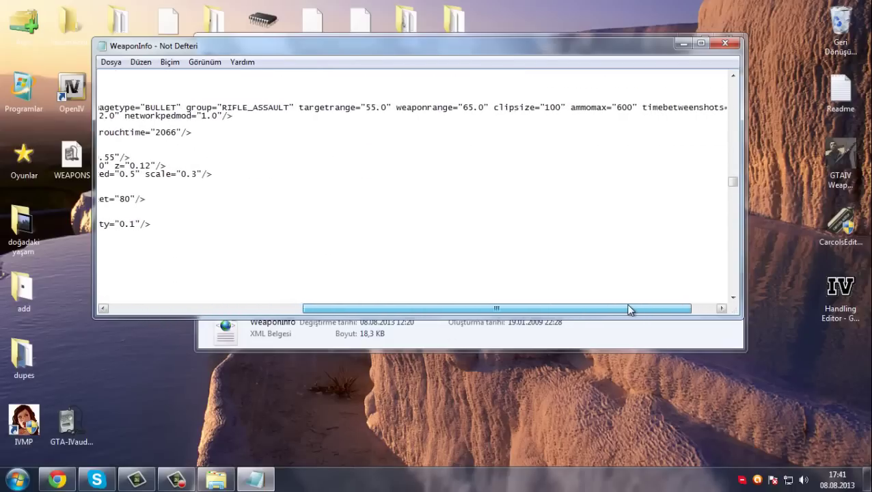
{"action": "left_click", "coordinate": [549, 125]}
{"action": "scroll", "coordinate": [469, 107], "scroll_direction": "up", "scroll_amount": 3}
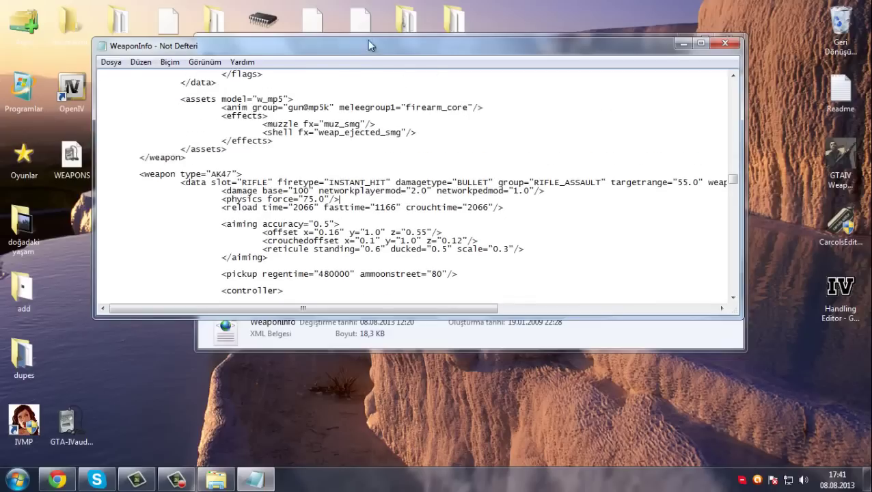
Step: Close the WeaponInfo text file and the Grand Theft Auto IV folder window
{"action": "left_click", "coordinate": [726, 43]}
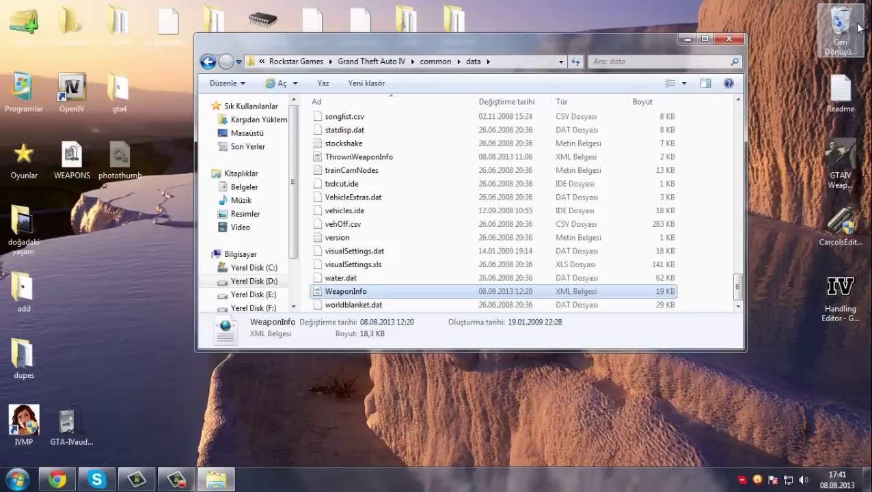
{"action": "right_click", "coordinate": [839, 30]}
{"action": "left_click", "coordinate": [766, 43]}
{"action": "left_click", "coordinate": [490, 293]}
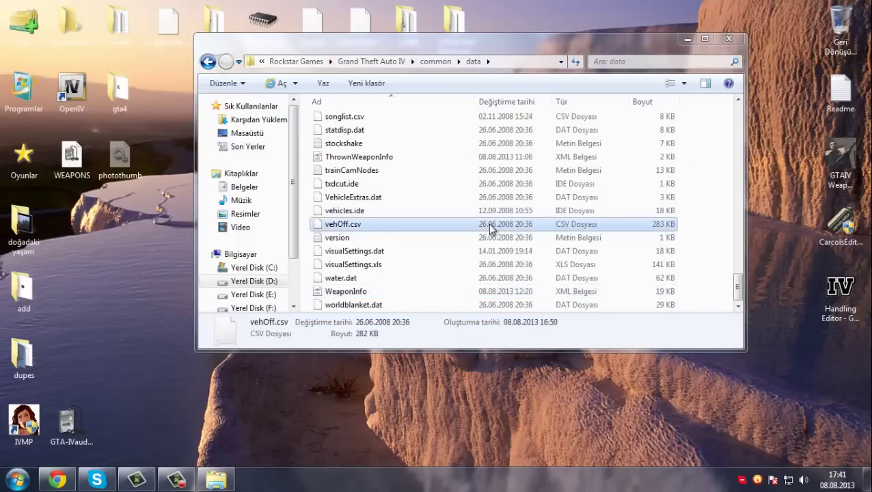
{"action": "scroll", "coordinate": [465, 163], "scroll_direction": "up", "scroll_amount": 6}
{"action": "scroll", "coordinate": [465, 164], "scroll_direction": "up", "scroll_amount": 10}
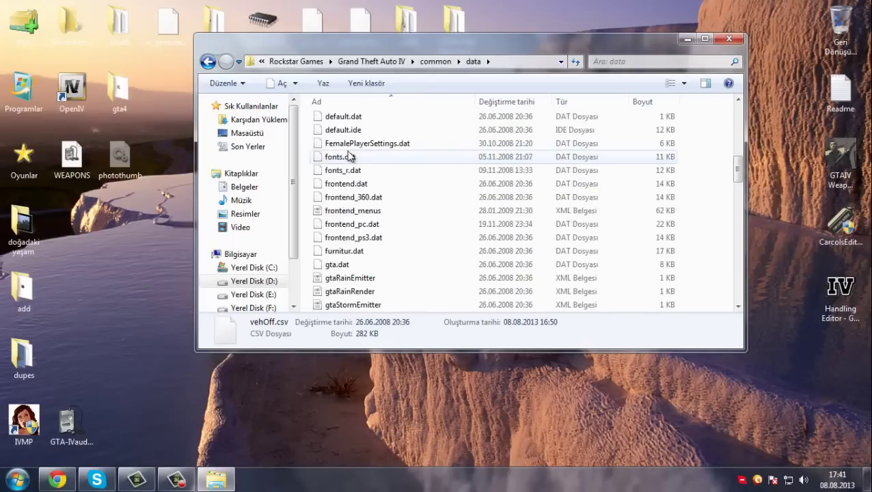
{"action": "left_click", "coordinate": [208, 61]}
{"action": "left_click", "coordinate": [208, 62]}
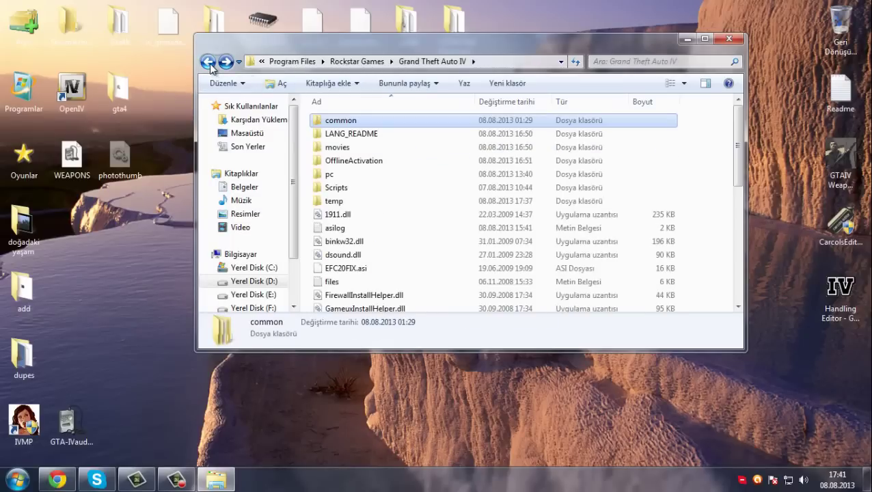
{"action": "left_click", "coordinate": [386, 176]}
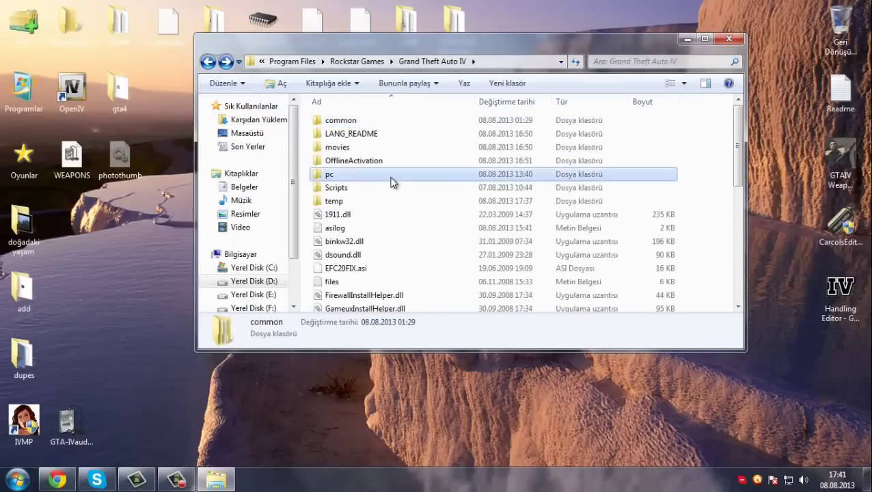
{"action": "left_click", "coordinate": [730, 39]}
Step: Open the Gta4 Full Yama v2 folder and point out the Gta4 full yama v2 and GTAIV.1.0.4.0.19.06.2009.Patch.FO installers
{"action": "double_click", "coordinate": [225, 25]}
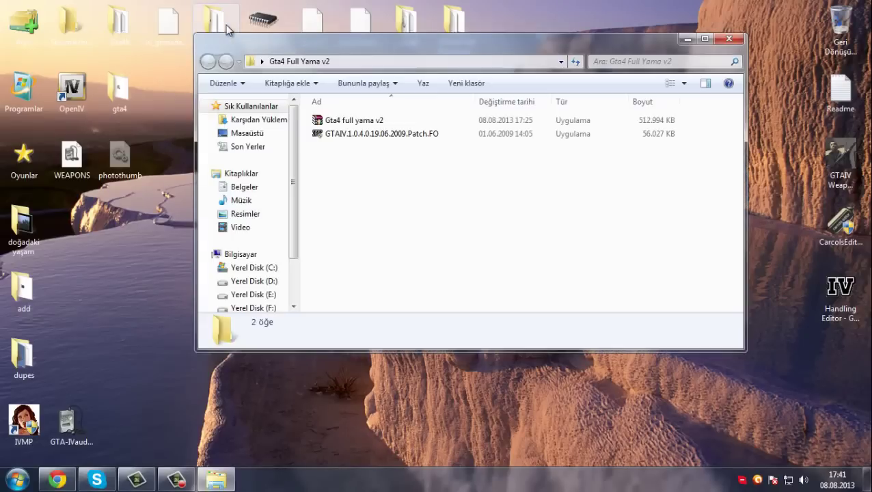
{"action": "left_click", "coordinate": [327, 123]}
{"action": "left_click", "coordinate": [342, 163]}
{"action": "left_click", "coordinate": [346, 134]}
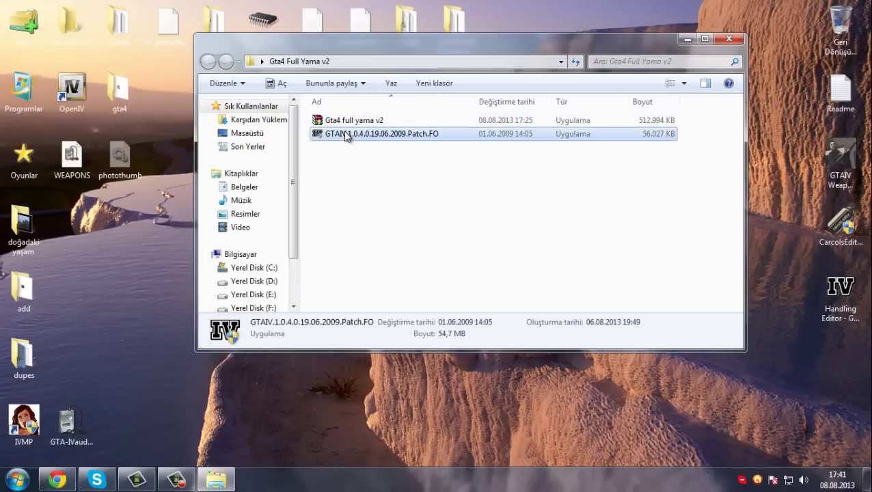
{"action": "left_click", "coordinate": [348, 123]}
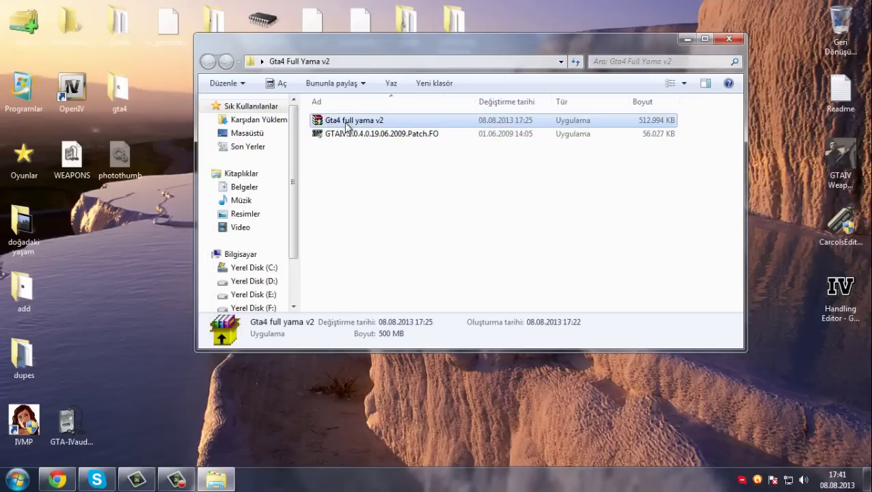
{"action": "left_click", "coordinate": [349, 135]}
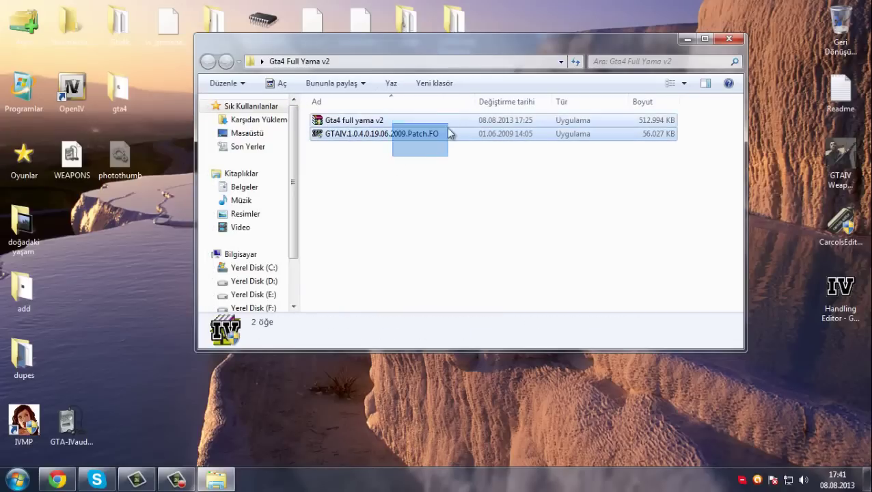
{"action": "left_click", "coordinate": [451, 164]}
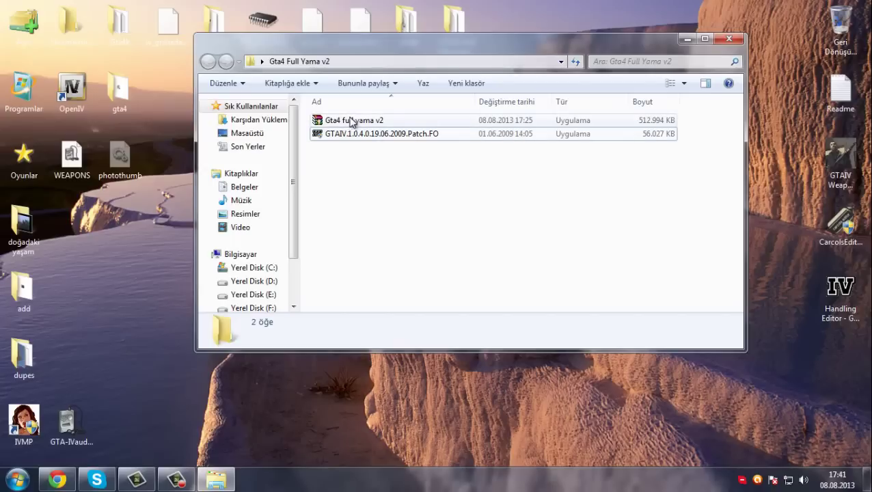
{"action": "left_click", "coordinate": [406, 135]}
{"action": "right_click", "coordinate": [406, 135]}
{"action": "left_click", "coordinate": [359, 208]}
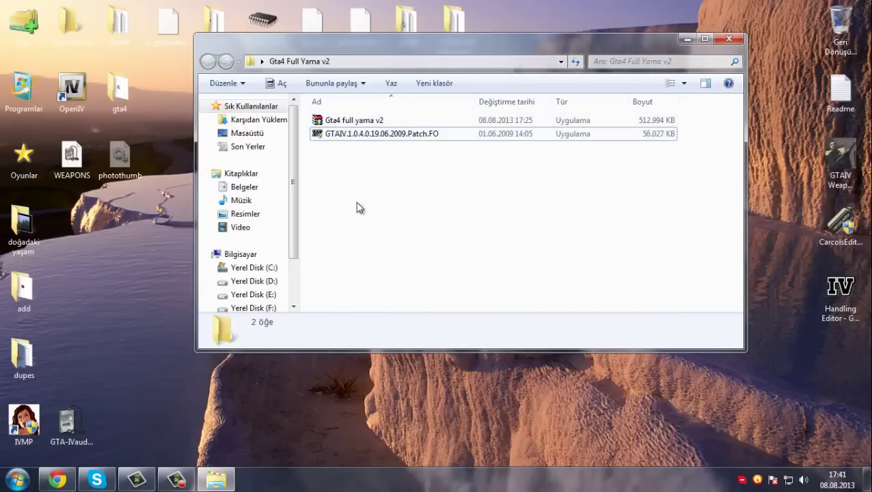
{"action": "left_click", "coordinate": [360, 122]}
{"action": "left_click", "coordinate": [368, 196]}
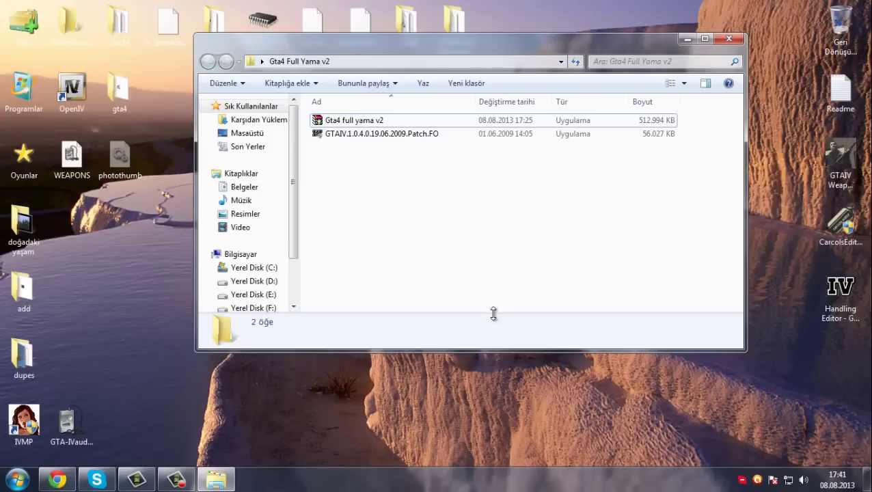
{"action": "mouse_move", "coordinate": [493, 313]}
{"action": "left_mouse_down"}
{"action": "mouse_move", "coordinate": [494, 323]}
{"action": "mouse_move", "coordinate": [496, 296]}
{"action": "mouse_move", "coordinate": [497, 318]}
{"action": "left_mouse_up"}
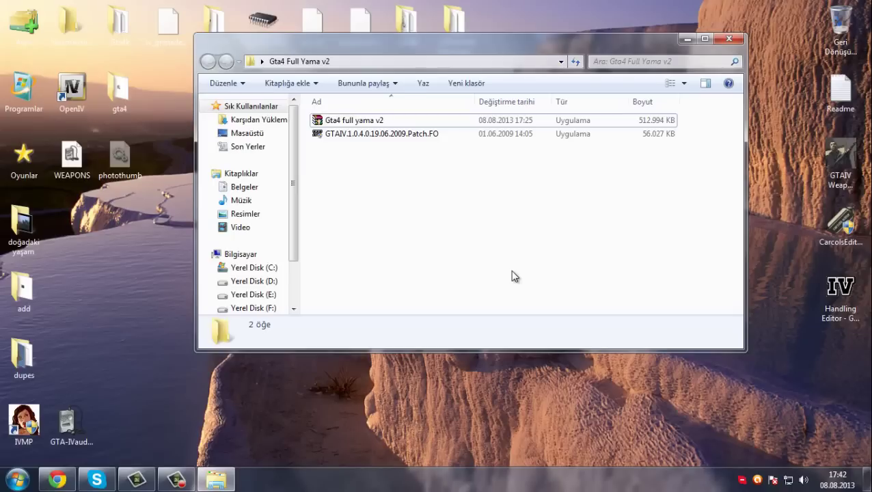
{"action": "left_click", "coordinate": [396, 135]}
{"action": "left_click", "coordinate": [403, 146]}
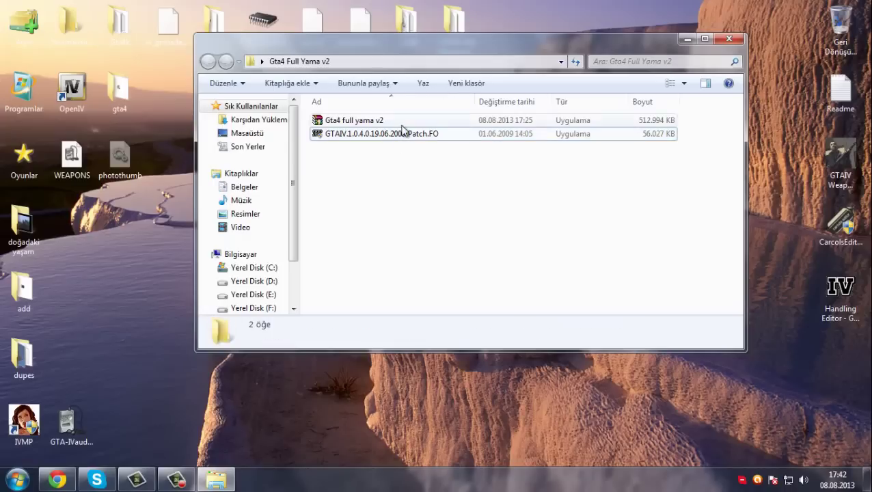
{"action": "left_click", "coordinate": [402, 123]}
{"action": "left_click", "coordinate": [383, 205]}
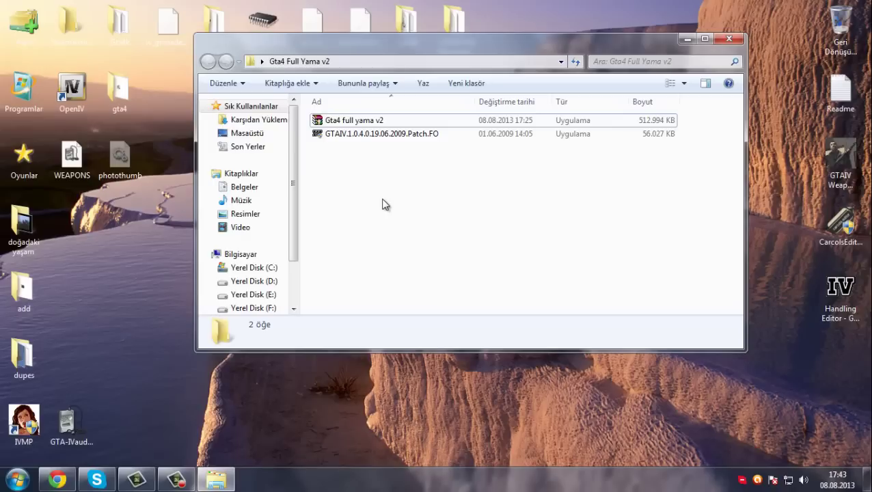
Step: Close the Gta4 Full Yama v2 folder and open drive D, pointing out its Program Files folder
{"action": "left_click", "coordinate": [730, 39]}
{"action": "left_click", "coordinate": [17, 479]}
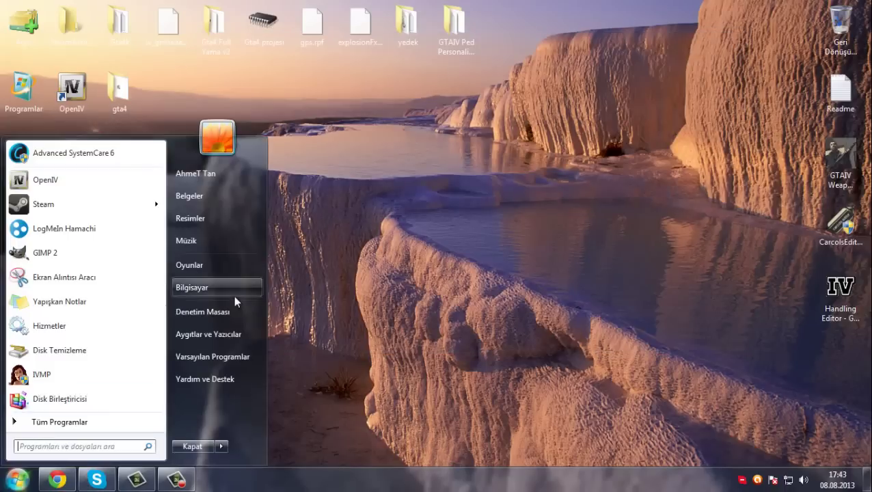
{"action": "left_click", "coordinate": [234, 295]}
{"action": "double_click", "coordinate": [529, 145]}
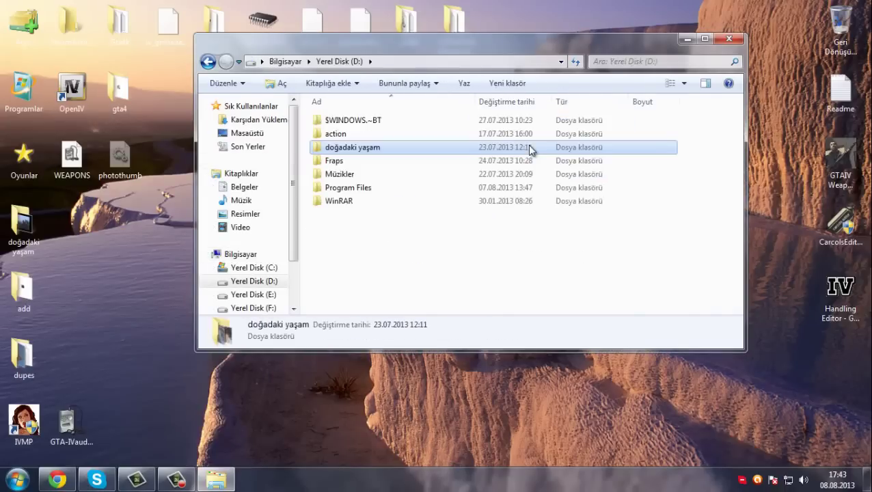
{"action": "left_click", "coordinate": [403, 200]}
{"action": "left_click", "coordinate": [405, 188]}
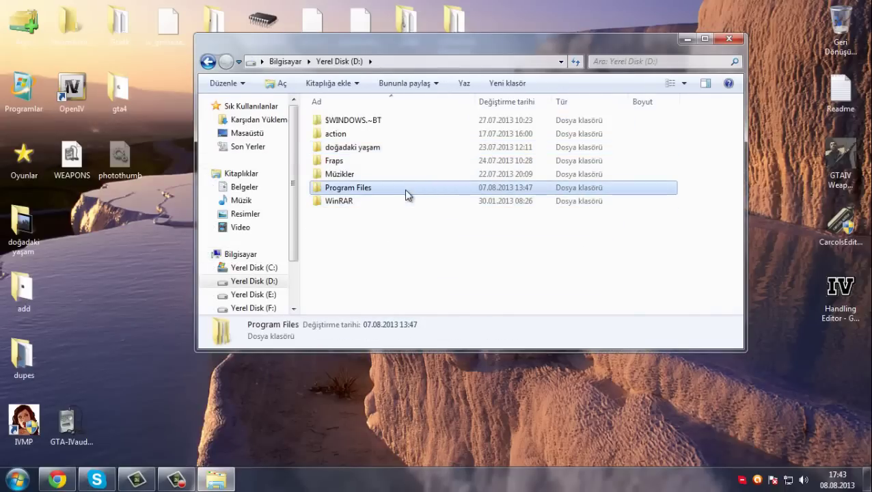
{"action": "left_click", "coordinate": [400, 225]}
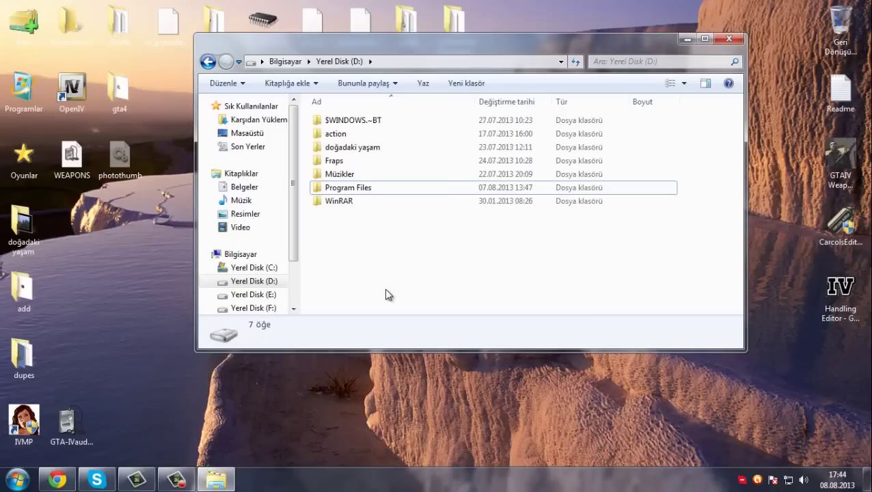
Step: Open the Grand Theft Auto IV folder inside Program Files\Rockstar Games on drive D
{"action": "double_click", "coordinate": [346, 189]}
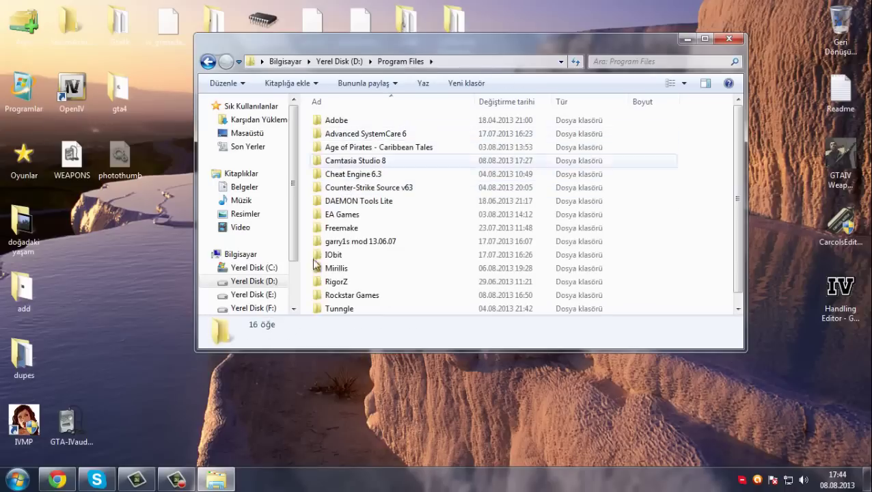
{"action": "left_click", "coordinate": [337, 282]}
{"action": "scroll", "coordinate": [333, 283], "scroll_direction": "down", "scroll_amount": 1}
{"action": "double_click", "coordinate": [332, 281]}
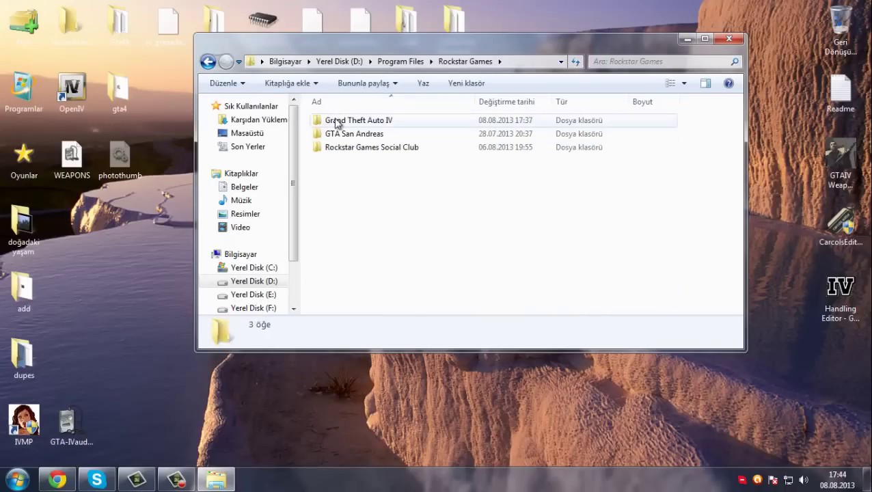
{"action": "double_click", "coordinate": [336, 123]}
{"action": "left_click", "coordinate": [208, 61]}
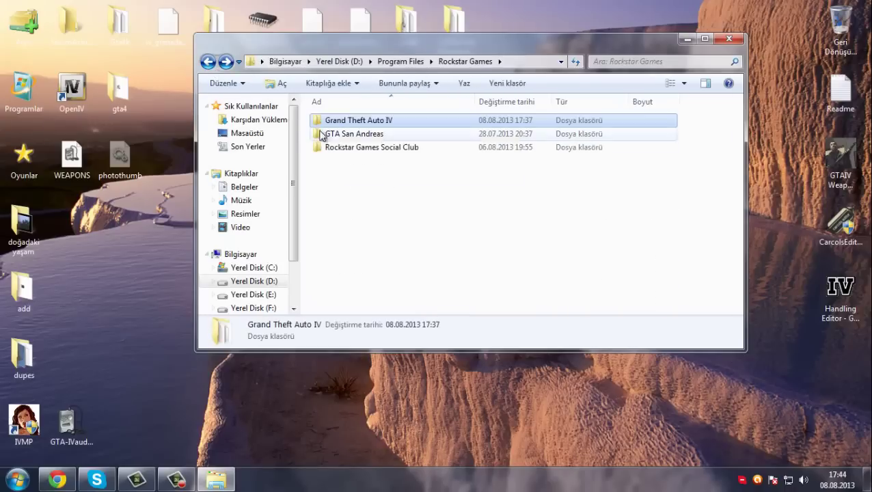
{"action": "key", "text": "Delete"}
{"action": "key", "text": "Escape"}
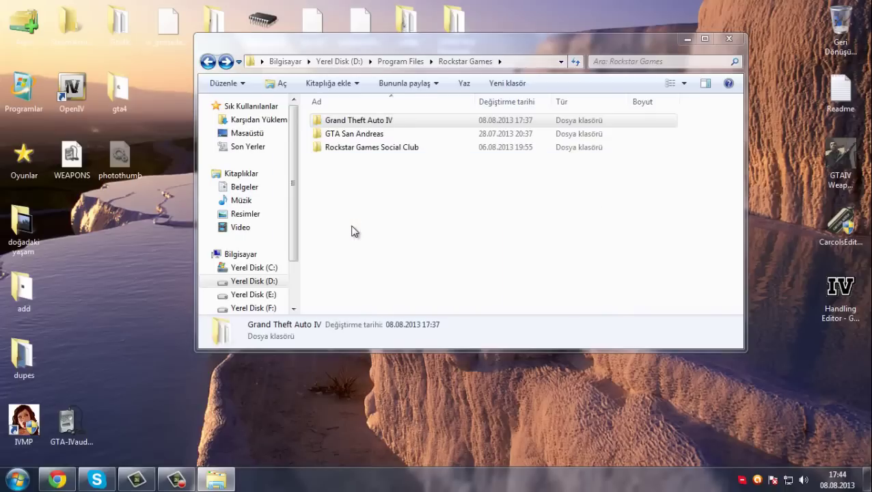
{"action": "key", "text": "Delete"}
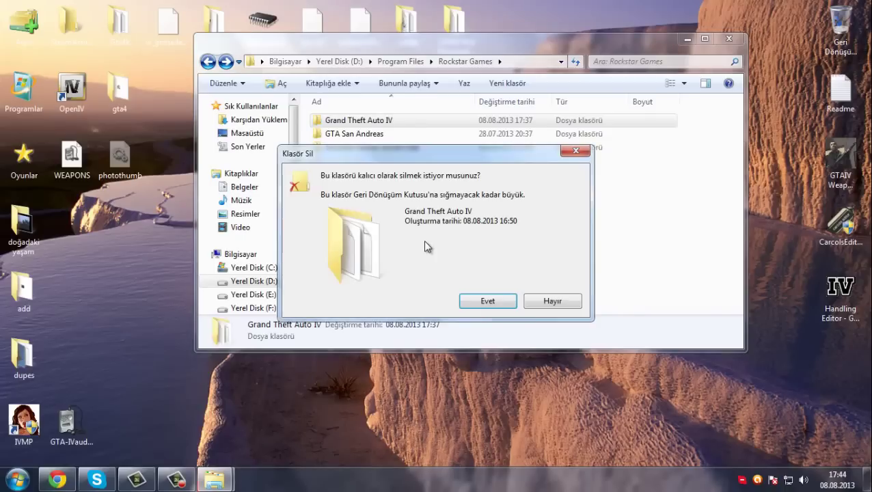
{"action": "left_click", "coordinate": [554, 300]}
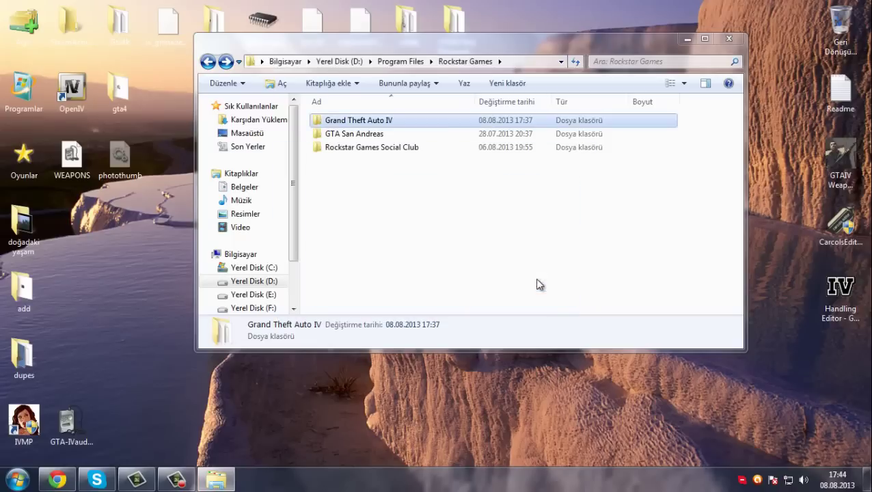
{"action": "double_click", "coordinate": [374, 121]}
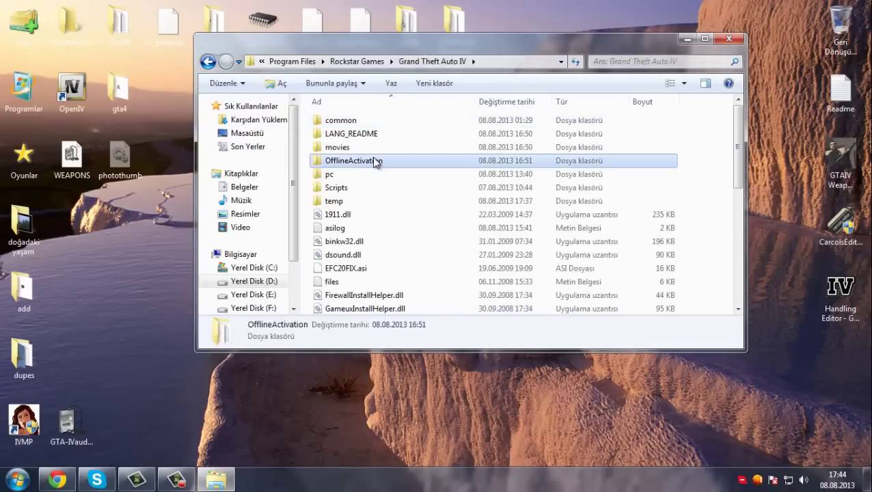
Step: Open E:\Rockstar Games\Grand Theft Auto IV in a second window and arrange it beside the drive D game folder
{"action": "left_click", "coordinate": [18, 479]}
{"action": "left_click", "coordinate": [226, 285]}
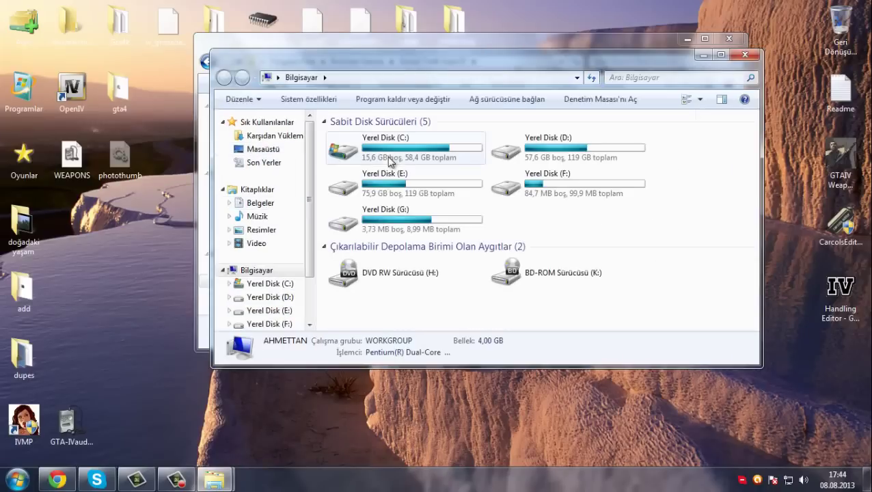
{"action": "double_click", "coordinate": [366, 182]}
{"action": "double_click", "coordinate": [367, 166]}
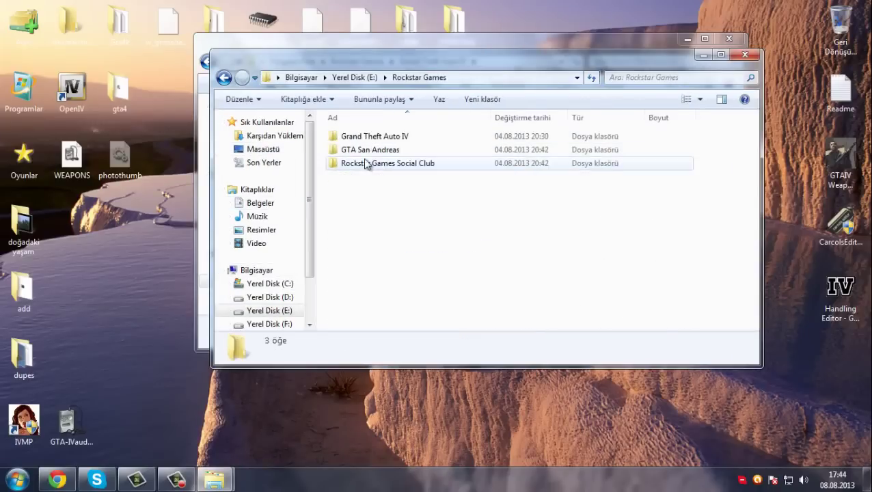
{"action": "double_click", "coordinate": [369, 136]}
{"action": "left_click_drag", "start_coordinate": [316, 55], "coordinate": [869, 51]}
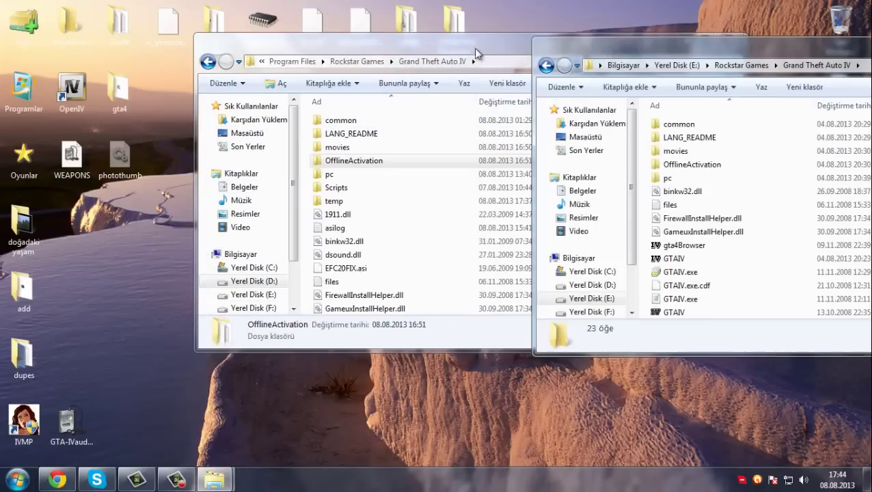
{"action": "left_click_drag", "start_coordinate": [474, 48], "coordinate": [272, 61]}
Step: Check the contents and size properties of the common folder in drive E's Grand Theft Auto IV folder
{"action": "double_click", "coordinate": [662, 124]}
{"action": "right_click", "coordinate": [669, 124]}
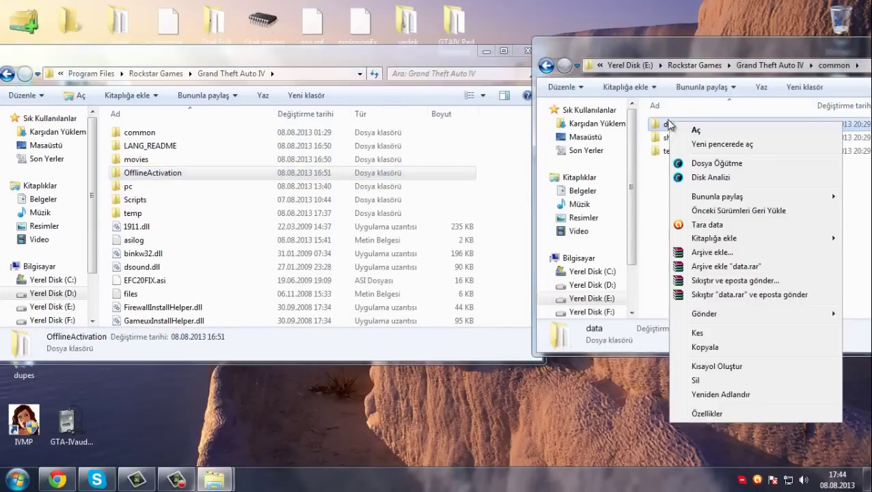
{"action": "key", "text": "Escape"}
{"action": "key", "text": "BackSpace"}
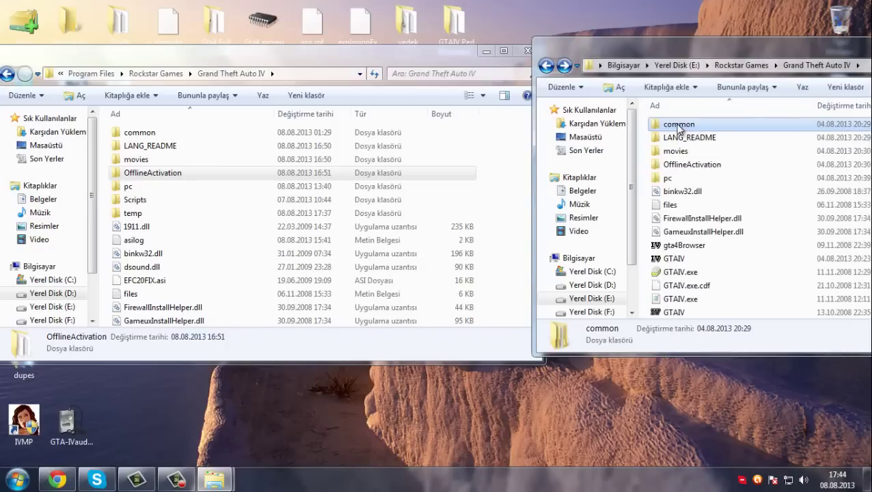
{"action": "right_click", "coordinate": [679, 126]}
{"action": "left_click", "coordinate": [711, 415]}
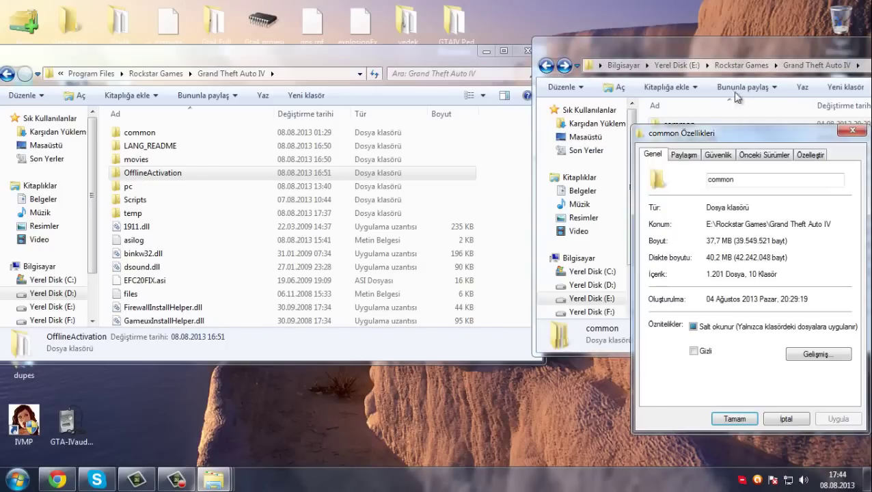
{"action": "left_click", "coordinate": [853, 130]}
Step: Copy the common folder from drive E into drive D's Grand Theft Auto IV folder, merging it with the existing one, and show the copy details
{"action": "left_click_drag", "start_coordinate": [673, 124], "coordinate": [84, 157]}
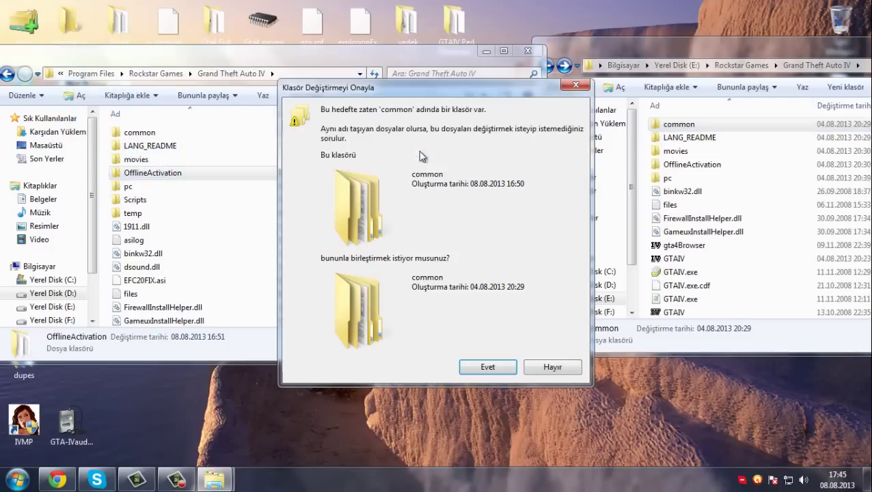
{"action": "left_click", "coordinate": [489, 368]}
{"action": "left_click", "coordinate": [364, 374]}
{"action": "left_click", "coordinate": [421, 358]}
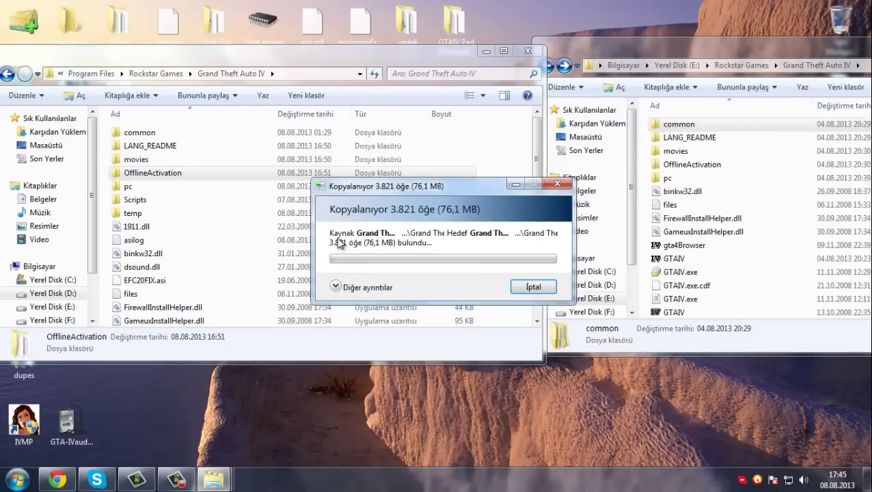
{"action": "left_click", "coordinate": [367, 290]}
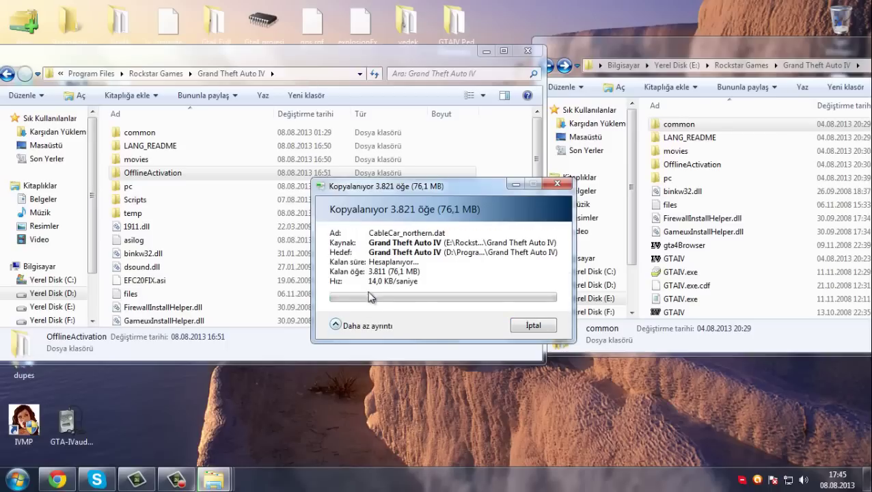
Step: Start Task Manager during the common folder copy and replace all conflicting files in drive D's game folder
{"action": "right_click", "coordinate": [356, 480]}
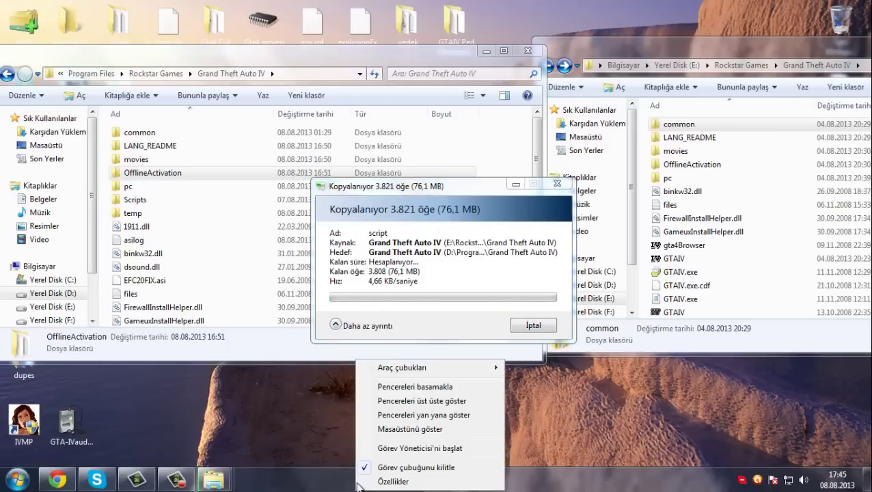
{"action": "left_click", "coordinate": [388, 450]}
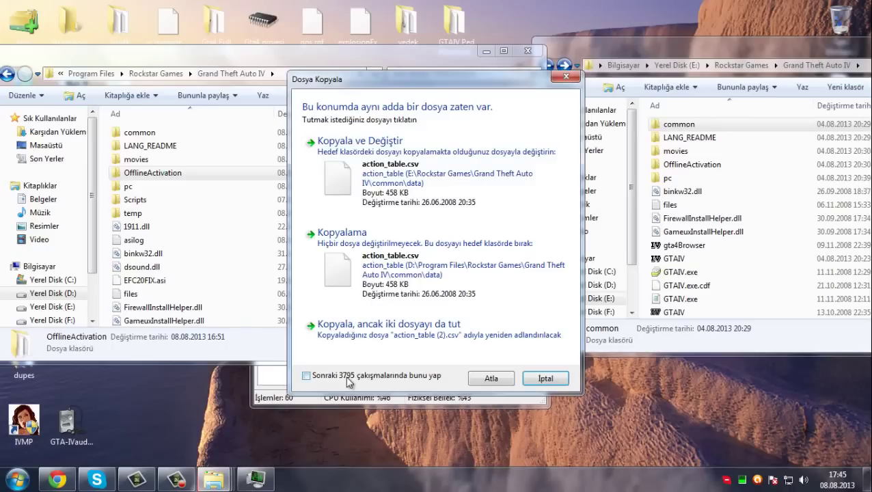
{"action": "left_click", "coordinate": [383, 165]}
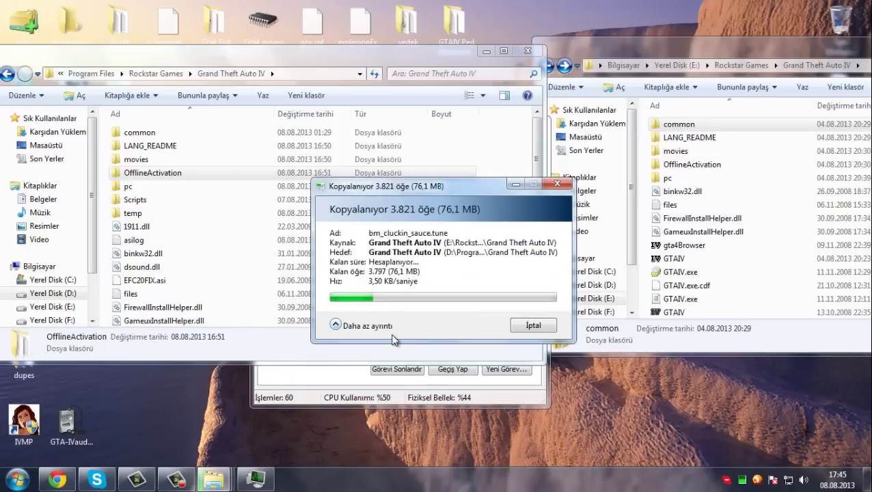
Step: Check system performance and the running applications in Task Manager, close it and return to the file copy
{"action": "left_click", "coordinate": [249, 484]}
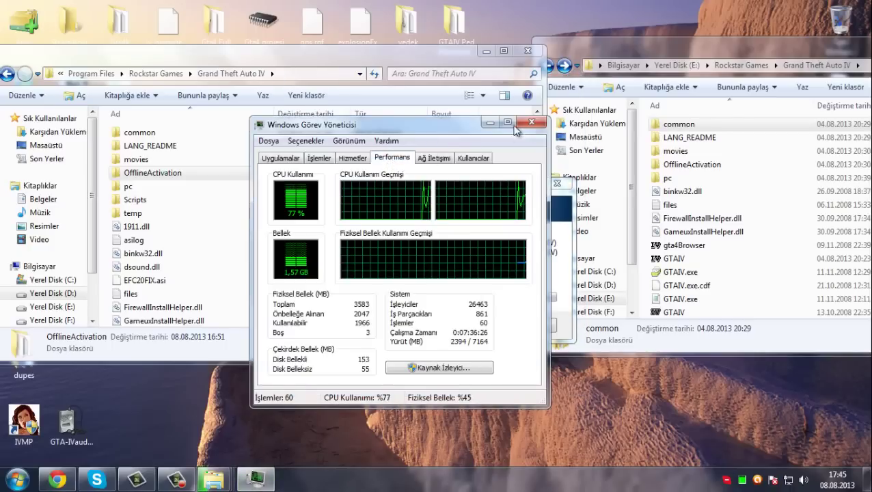
{"action": "left_click", "coordinate": [271, 162]}
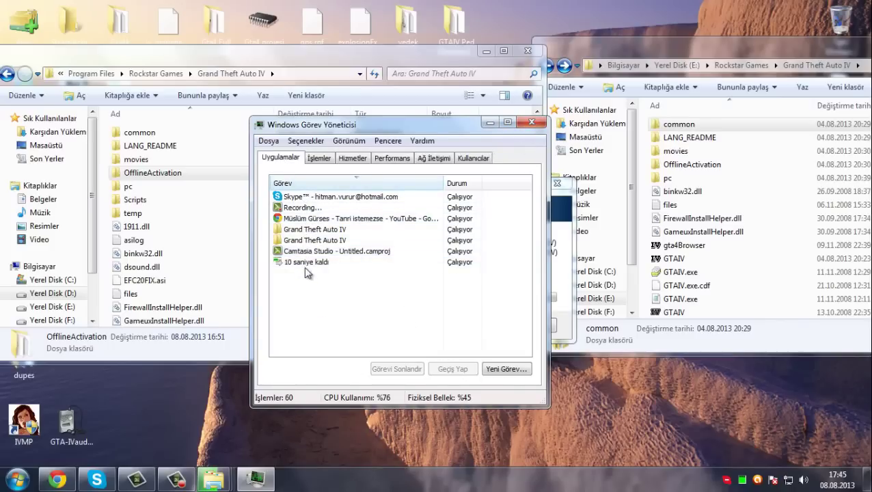
{"action": "left_click", "coordinate": [528, 122]}
{"action": "left_click", "coordinate": [439, 289]}
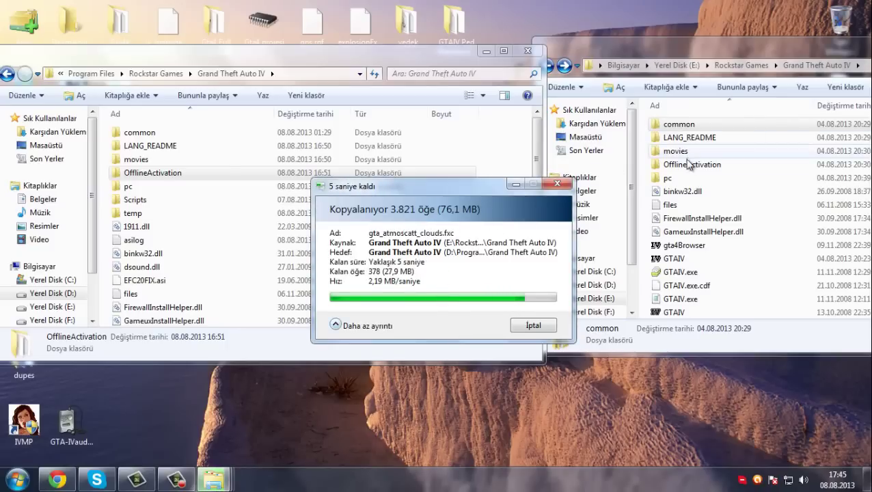
Step: Open the pc folder of Grand Theft Auto IV on both drive E and drive D
{"action": "double_click", "coordinate": [674, 179]}
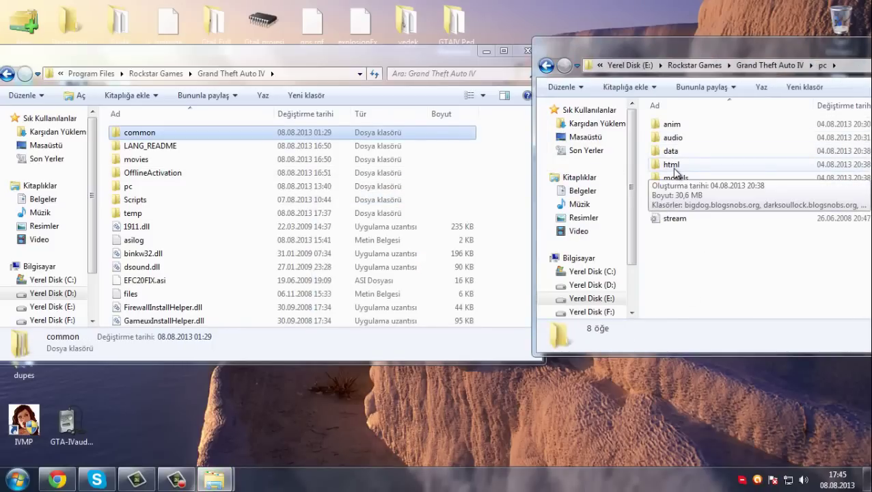
{"action": "left_click", "coordinate": [676, 179]}
{"action": "left_click", "coordinate": [673, 165]}
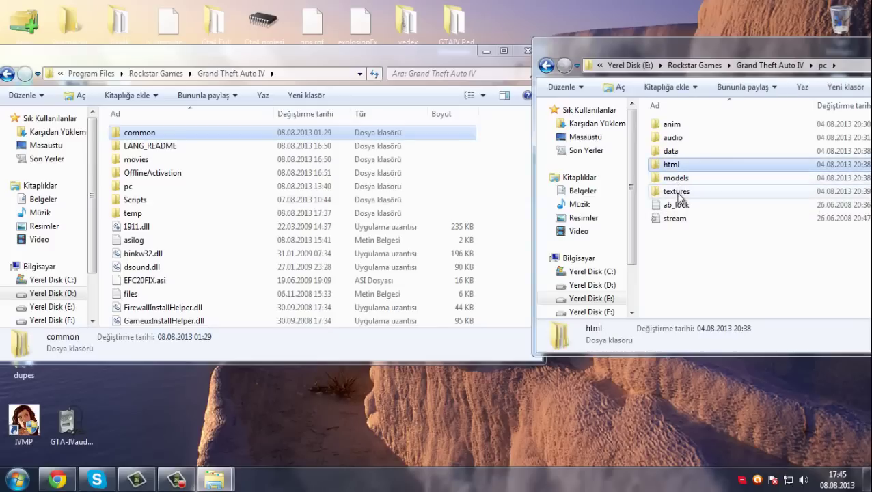
{"action": "mouse_move", "coordinate": [680, 197]}
{"action": "left_mouse_down"}
{"action": "mouse_move", "coordinate": [436, 201]}
{"action": "mouse_move", "coordinate": [288, 177]}
{"action": "mouse_move", "coordinate": [672, 194]}
{"action": "left_mouse_up"}
{"action": "double_click", "coordinate": [129, 186]}
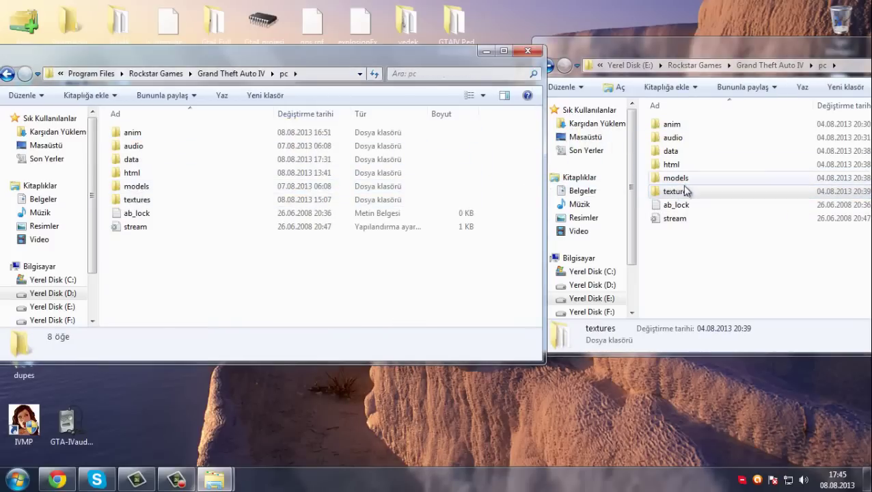
Step: Copy the textures folder from drive E's pc folder into drive D's pc folder, merging it and replacing all existing files
{"action": "right_click", "coordinate": [673, 192]}
{"action": "left_click", "coordinate": [713, 463]}
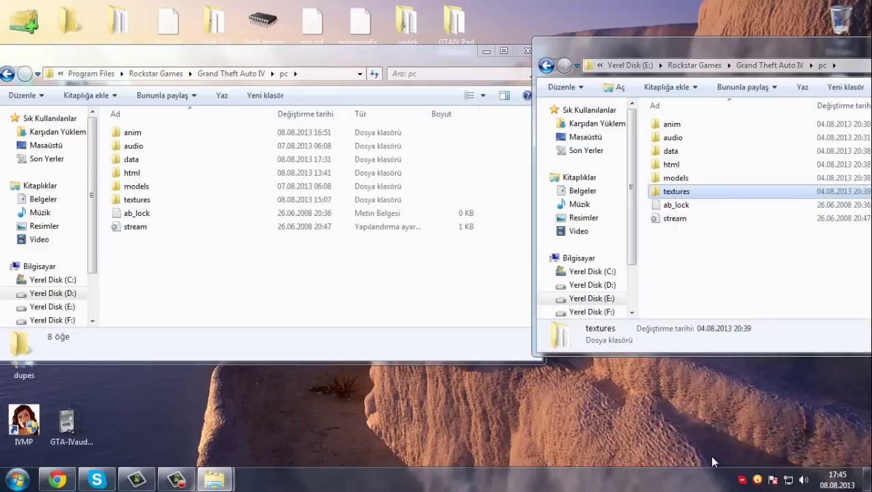
{"action": "left_click", "coordinate": [847, 159]}
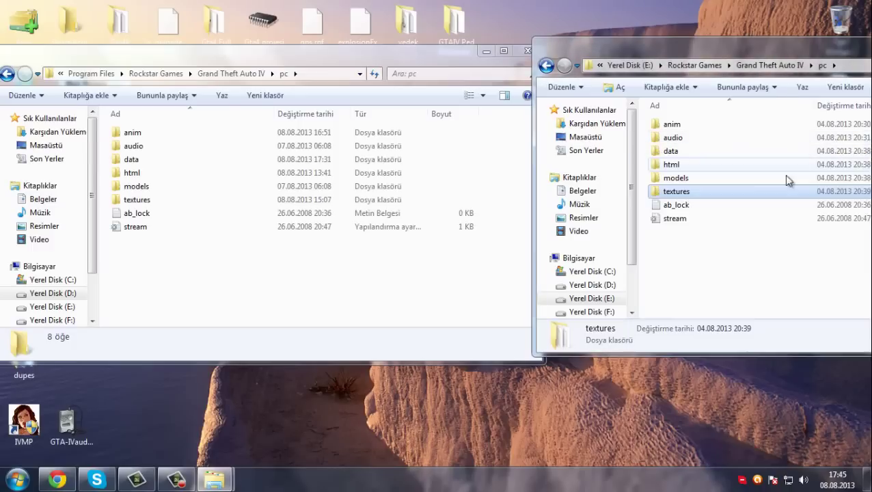
{"action": "left_click_drag", "start_coordinate": [672, 192], "coordinate": [280, 267]}
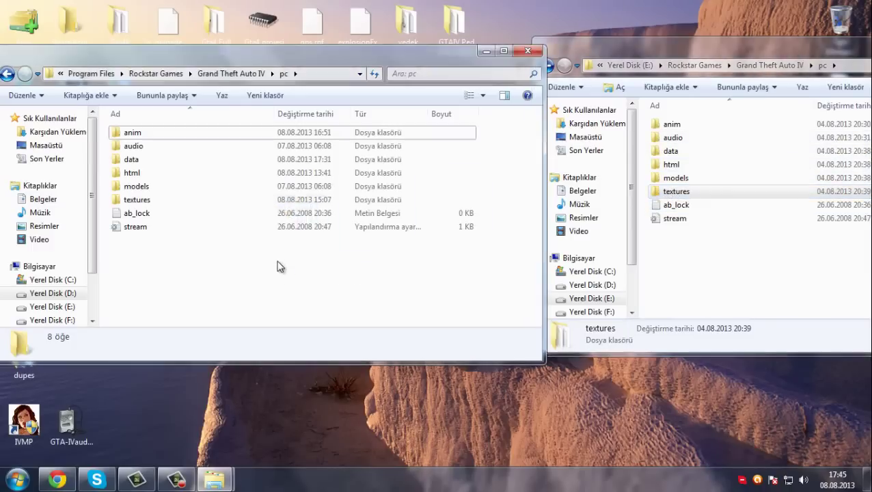
{"action": "left_click", "coordinate": [472, 366]}
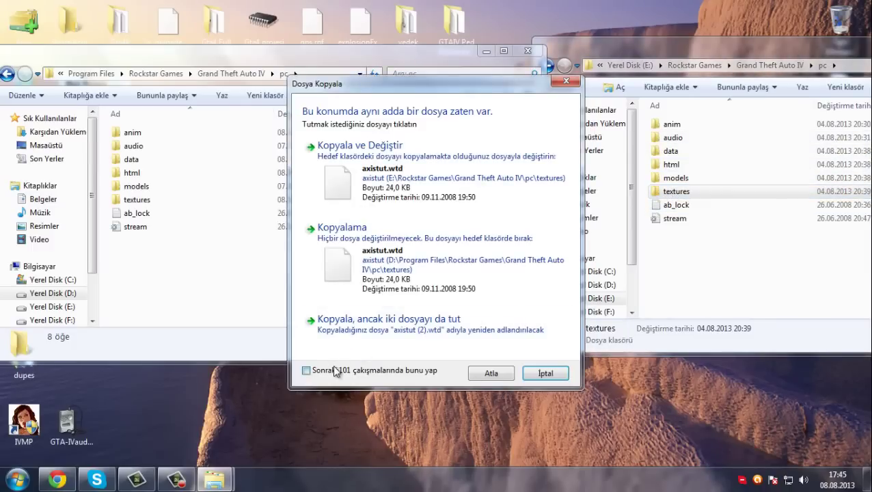
{"action": "left_click", "coordinate": [398, 194]}
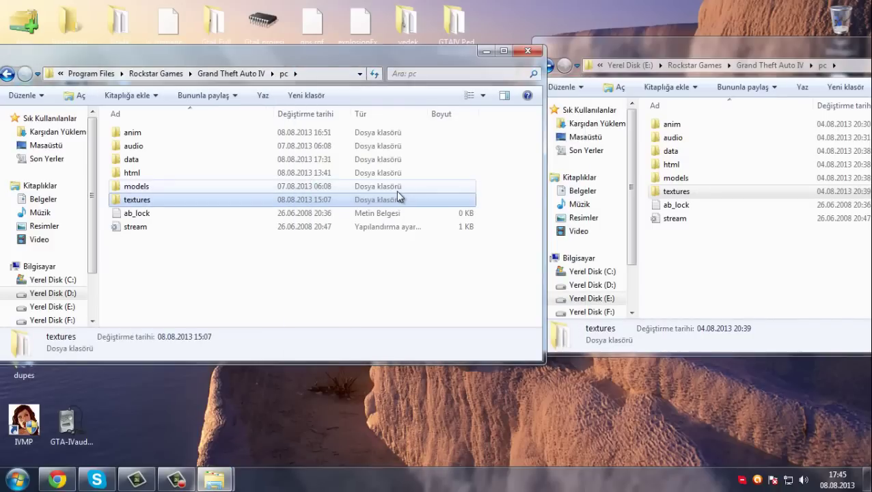
Step: Copy the vehicles and weapons images from pc\models\cdimages on drive E into the matching drive D folder, replacing the existing files
{"action": "left_click", "coordinate": [761, 267]}
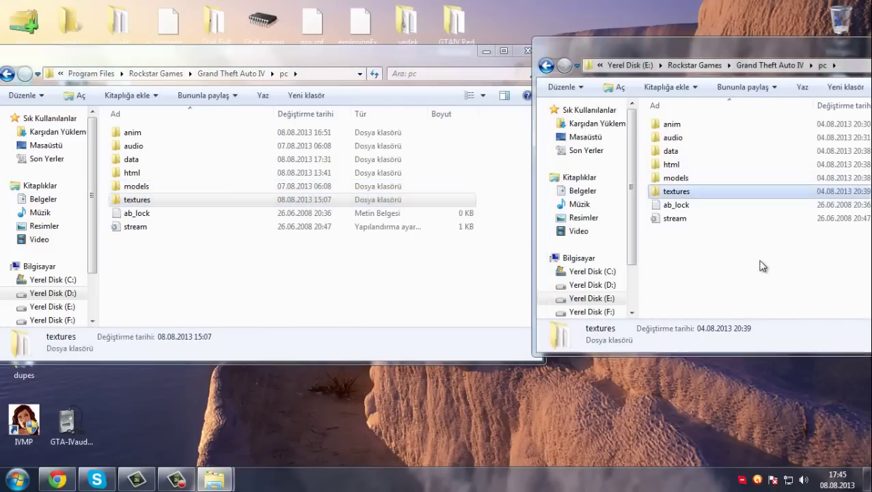
{"action": "left_click", "coordinate": [677, 178]}
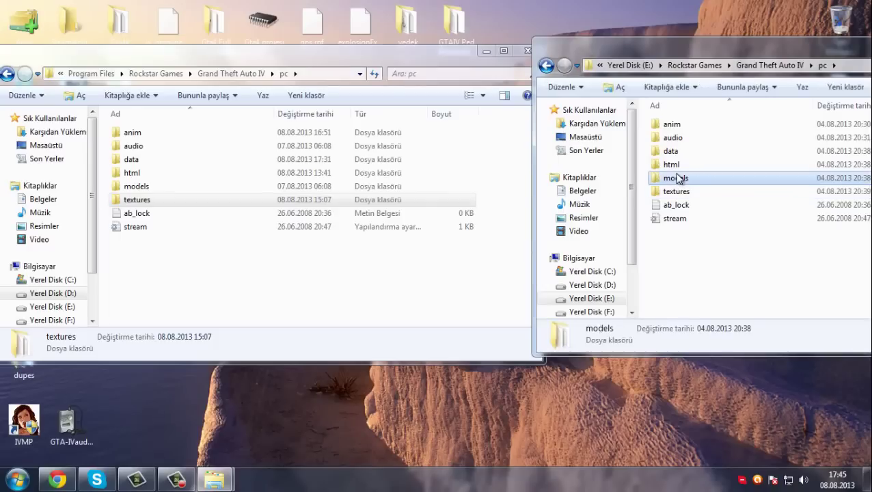
{"action": "left_click_drag", "start_coordinate": [679, 180], "coordinate": [330, 257]}
{"action": "double_click", "coordinate": [681, 179]}
{"action": "double_click", "coordinate": [670, 124]}
{"action": "double_click", "coordinate": [176, 186]}
{"action": "double_click", "coordinate": [151, 133]}
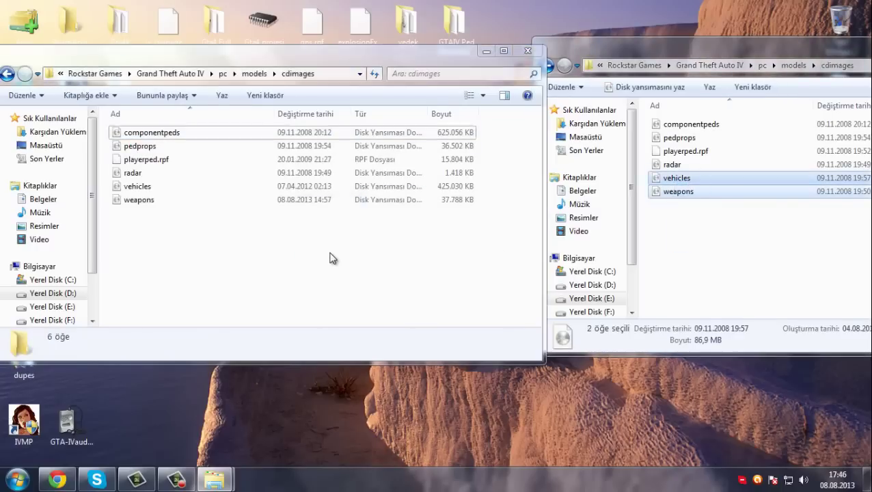
{"action": "left_click", "coordinate": [333, 172]}
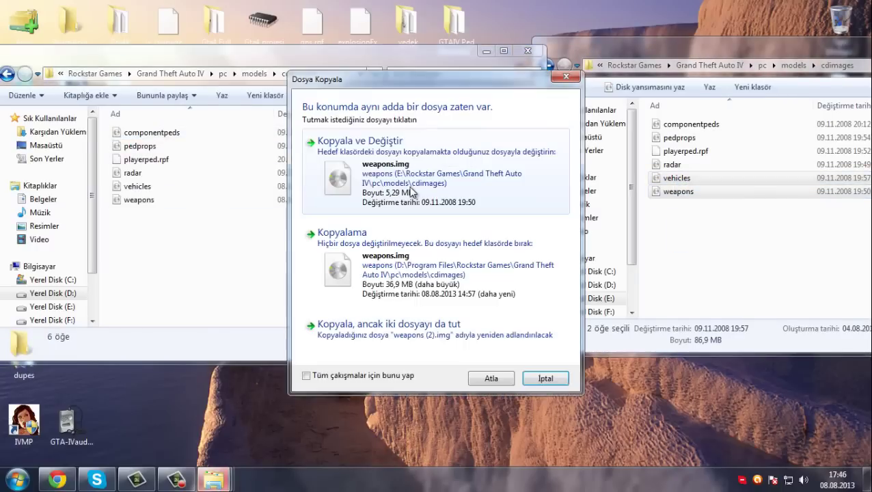
{"action": "left_click", "coordinate": [408, 191]}
{"action": "left_click", "coordinate": [713, 260]}
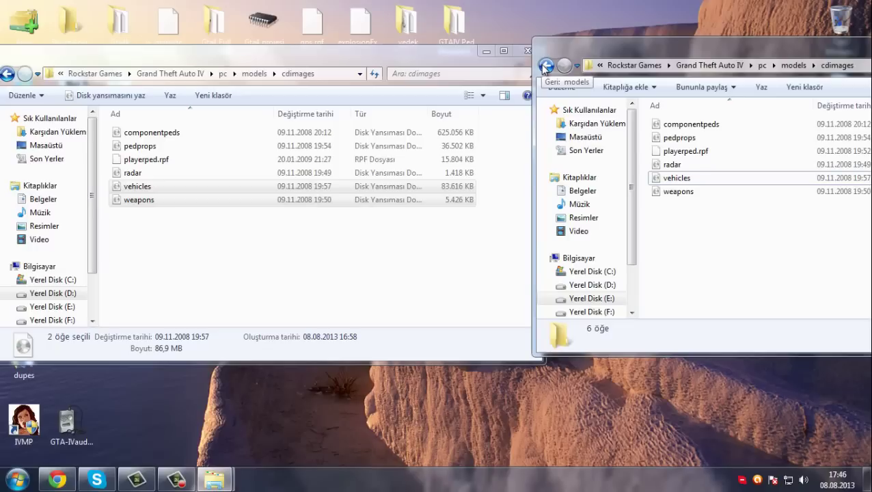
Step: Return both windows from the models subfolders to the Grand Theft Auto IV pc folder
{"action": "left_click", "coordinate": [546, 66]}
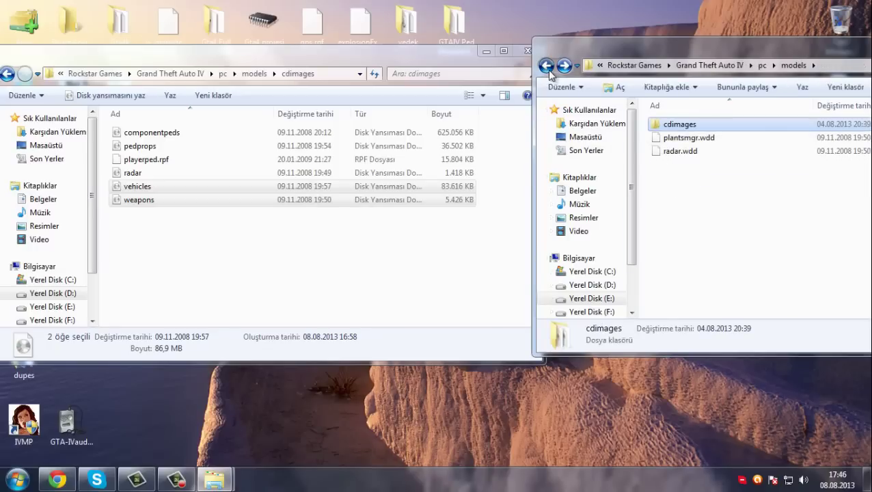
{"action": "left_click", "coordinate": [546, 65]}
{"action": "left_click", "coordinate": [672, 165]}
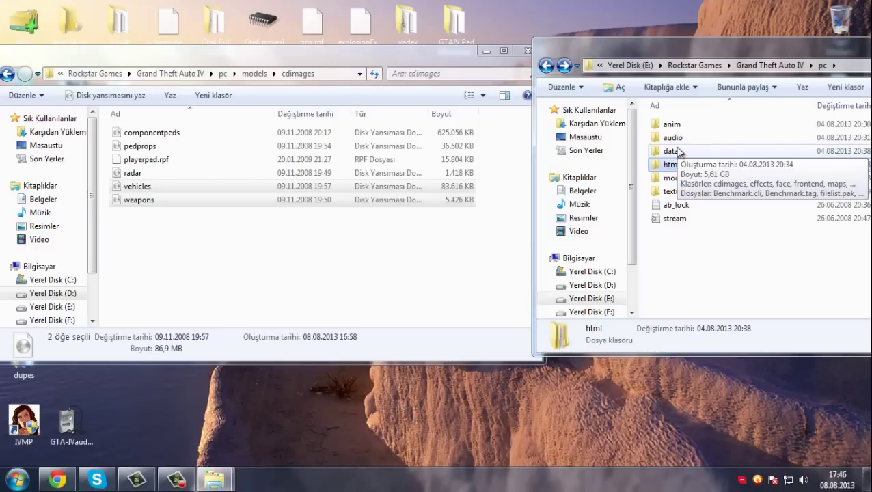
{"action": "left_click", "coordinate": [679, 152]}
{"action": "left_click", "coordinate": [677, 124]}
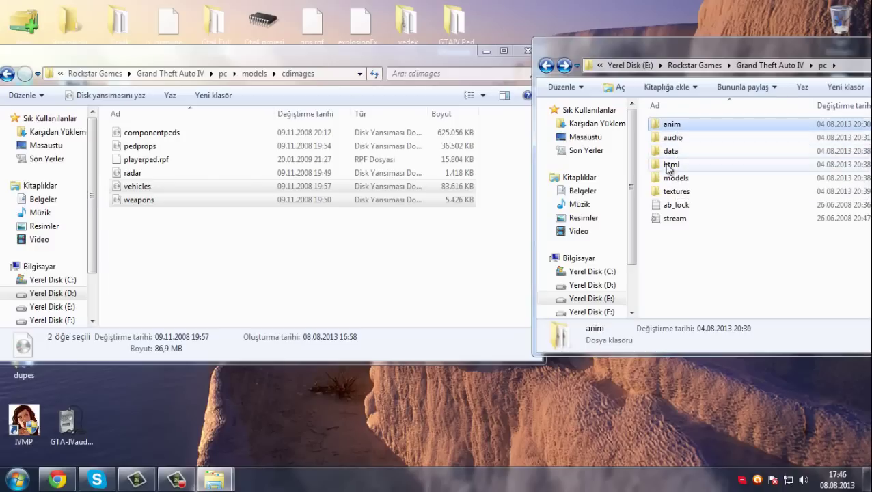
{"action": "left_click", "coordinate": [672, 165]}
{"action": "left_click", "coordinate": [254, 73]}
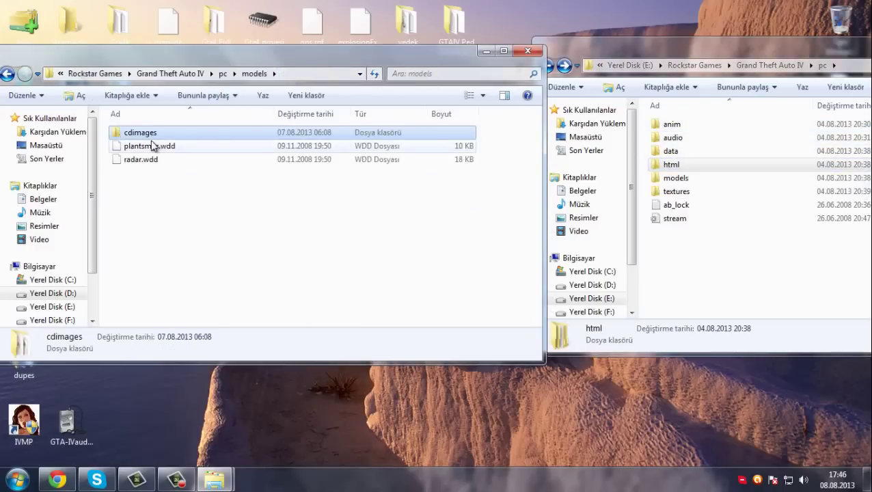
{"action": "left_click", "coordinate": [226, 74]}
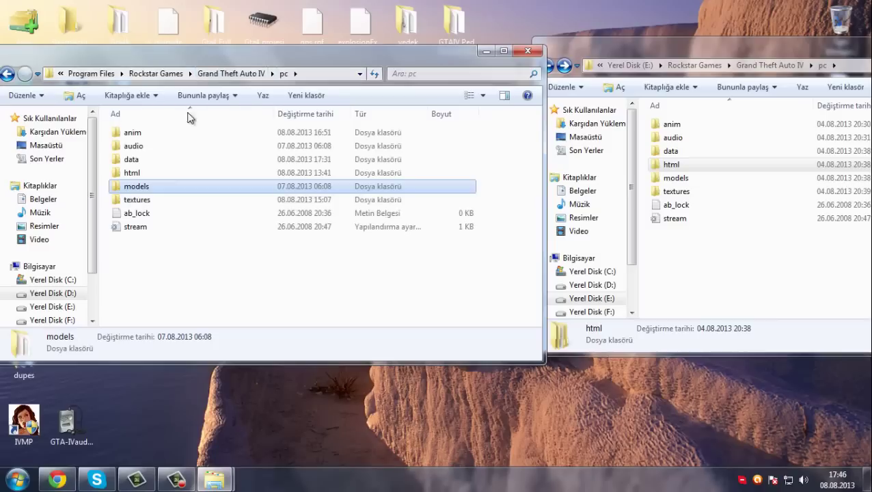
Step: Copy the html folder from drive E's pc folder into drive D's, merging all subfolders and replacing all existing files
{"action": "left_click", "coordinate": [158, 149]}
{"action": "double_click", "coordinate": [146, 172]}
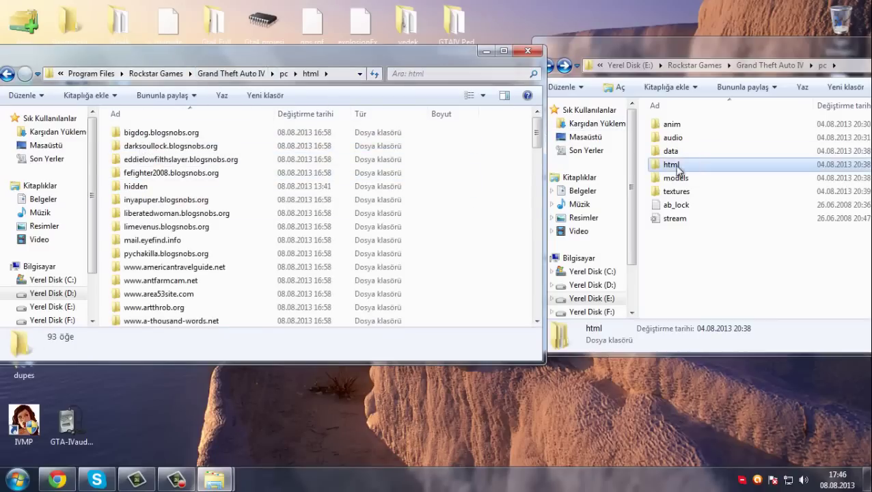
{"action": "left_click", "coordinate": [8, 73]}
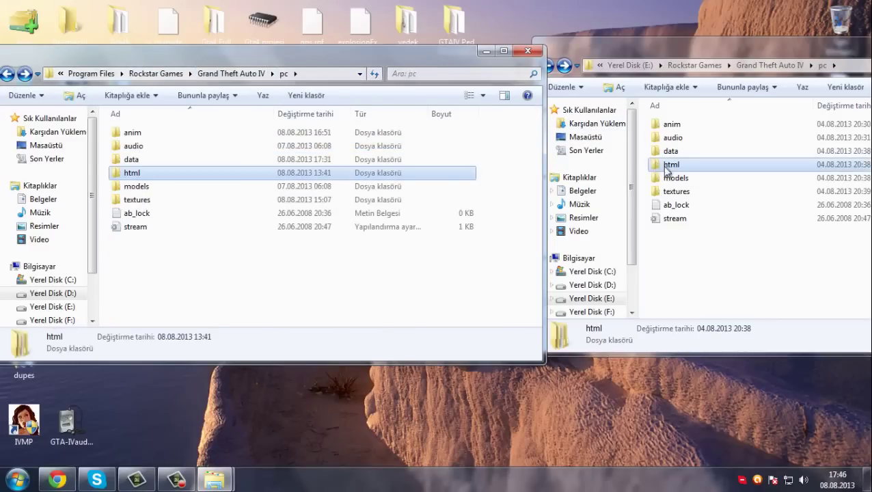
{"action": "left_click_drag", "start_coordinate": [662, 167], "coordinate": [324, 246]}
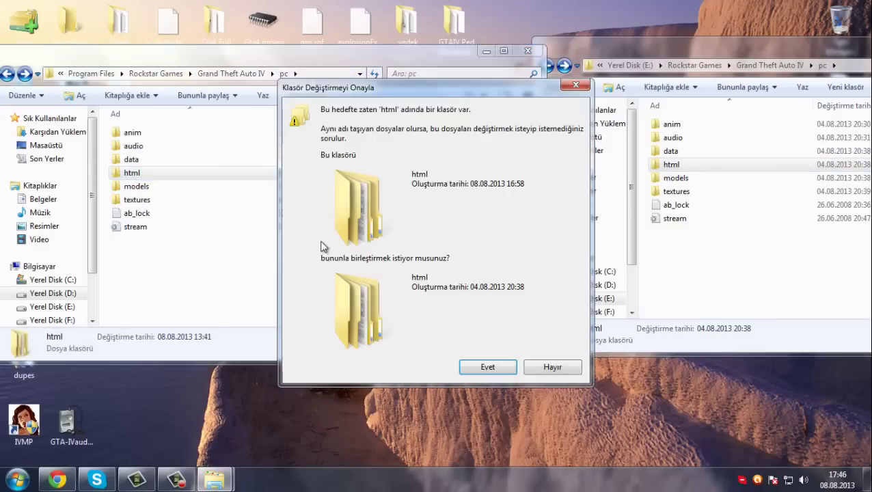
{"action": "left_click", "coordinate": [486, 367]}
{"action": "left_click", "coordinate": [405, 381]}
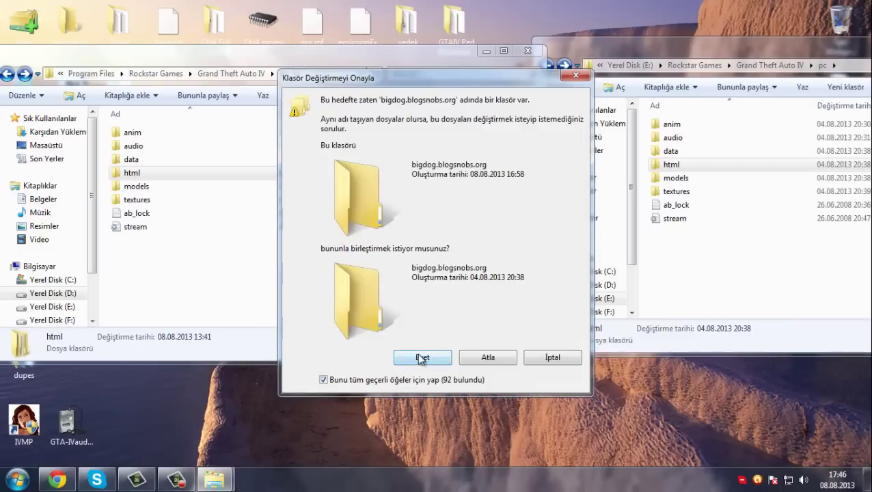
{"action": "left_click", "coordinate": [422, 357]}
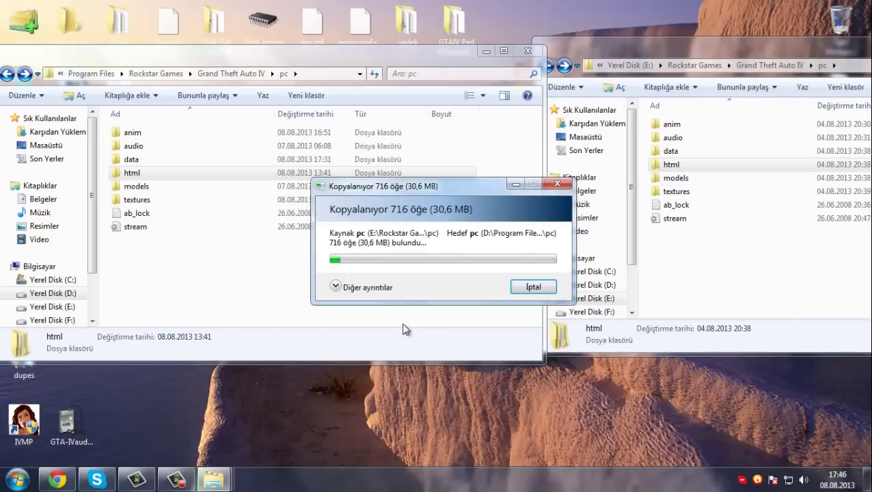
{"action": "left_click", "coordinate": [382, 373]}
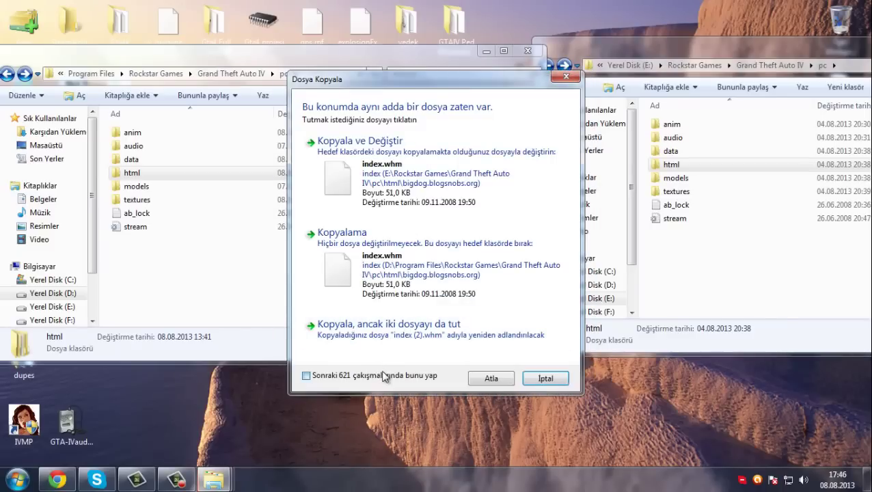
{"action": "left_click", "coordinate": [368, 175]}
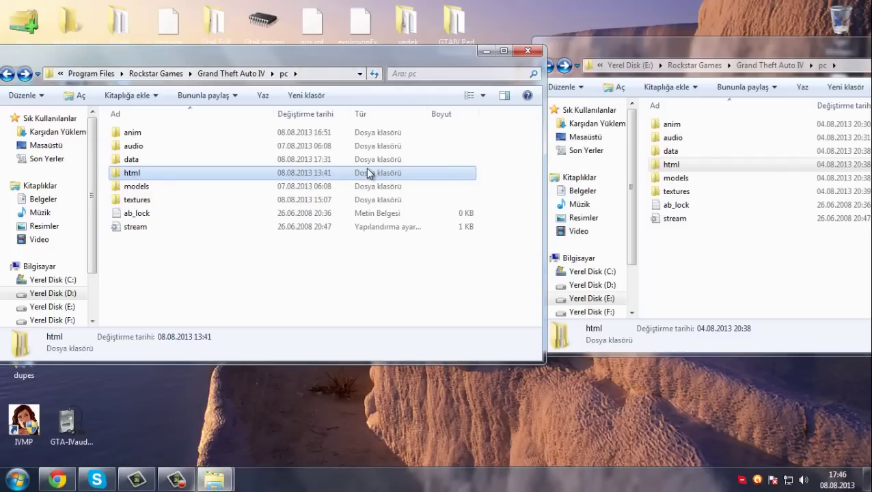
Step: Open the pc\audio\Sfx folder of Grand Theft Auto IV on both drive E and drive D
{"action": "left_click", "coordinate": [699, 139]}
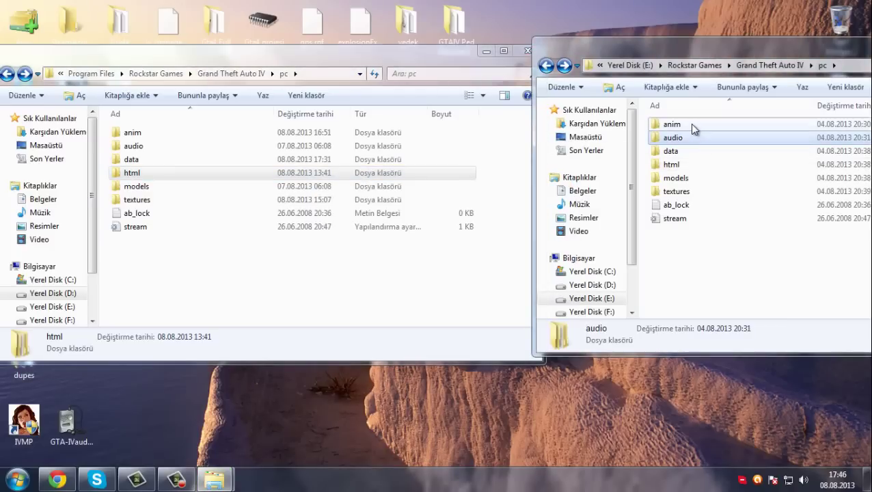
{"action": "double_click", "coordinate": [687, 138]}
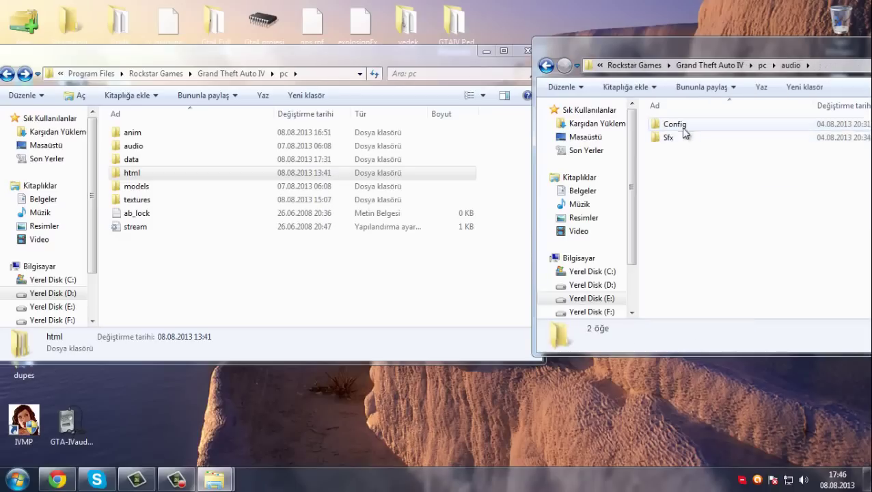
{"action": "double_click", "coordinate": [683, 137]}
{"action": "left_click", "coordinate": [673, 140]}
{"action": "scroll", "coordinate": [677, 147], "scroll_direction": "down", "scroll_amount": 1}
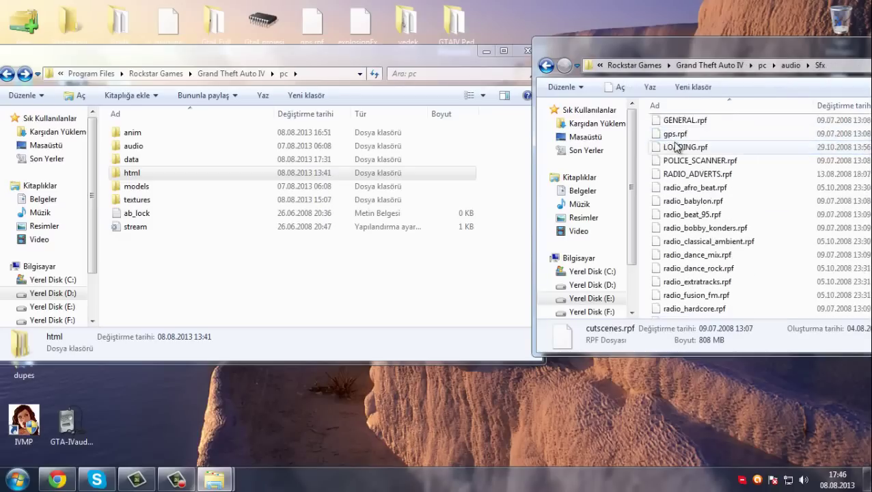
{"action": "scroll", "coordinate": [676, 147], "scroll_direction": "up", "scroll_amount": 1}
{"action": "double_click", "coordinate": [142, 146]}
{"action": "double_click", "coordinate": [142, 144]}
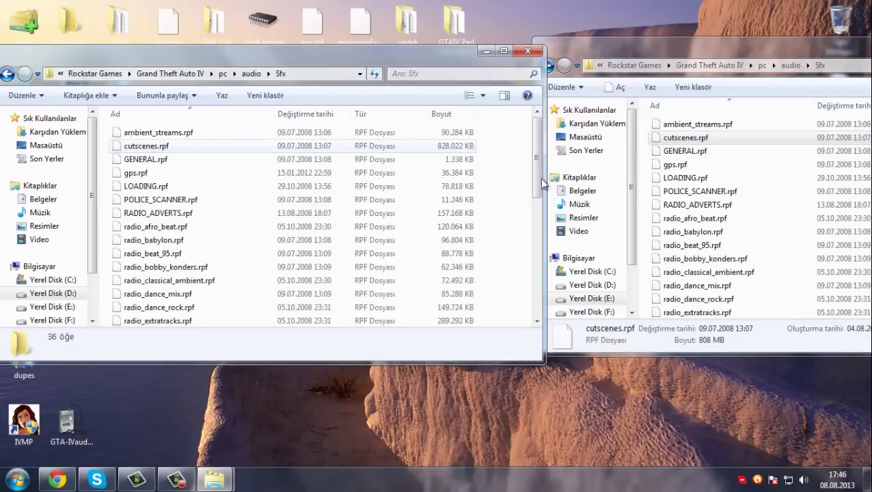
Step: Copy gps.rpf from drive E's pc\audio\Sfx folder into the matching drive D folder, replacing the existing file
{"action": "left_click", "coordinate": [666, 166]}
{"action": "left_click_drag", "start_coordinate": [692, 169], "coordinate": [107, 172]}
{"action": "left_click", "coordinate": [357, 177]}
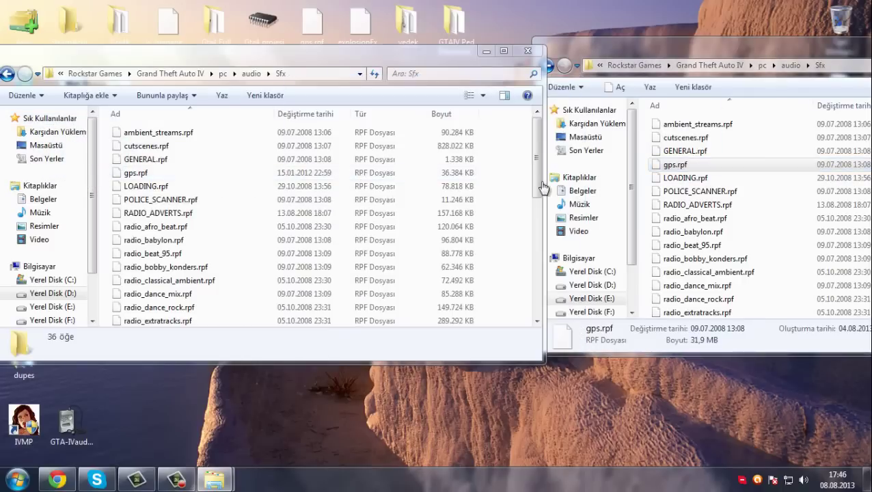
Step: Copy resident.rpf from drive E's Sfx folder into drive D's Sfx folder, replacing the existing file
{"action": "left_click", "coordinate": [674, 220]}
{"action": "scroll", "coordinate": [670, 225], "scroll_direction": "down", "scroll_amount": 5}
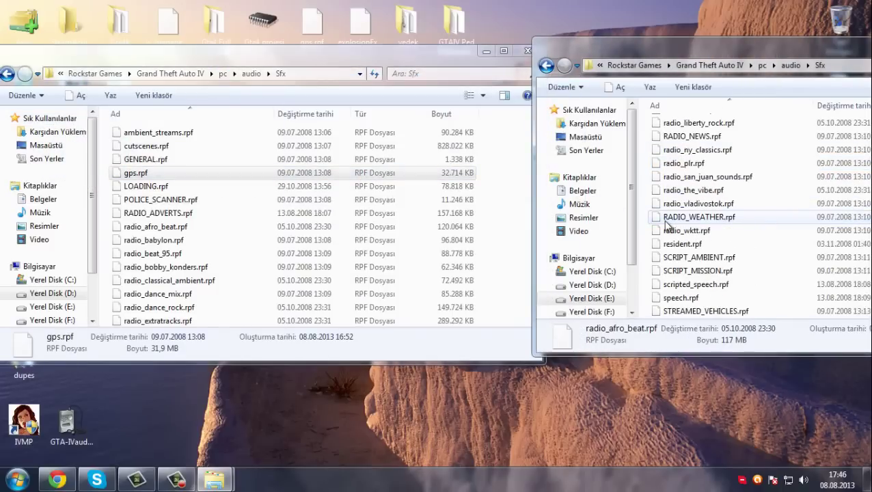
{"action": "left_click_drag", "start_coordinate": [681, 244], "coordinate": [113, 214]}
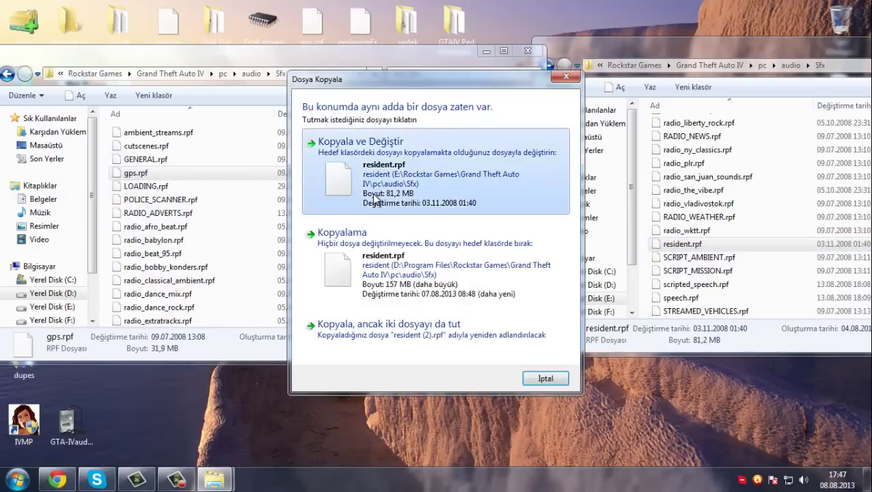
{"action": "left_click", "coordinate": [375, 198]}
{"action": "left_click", "coordinate": [374, 162]}
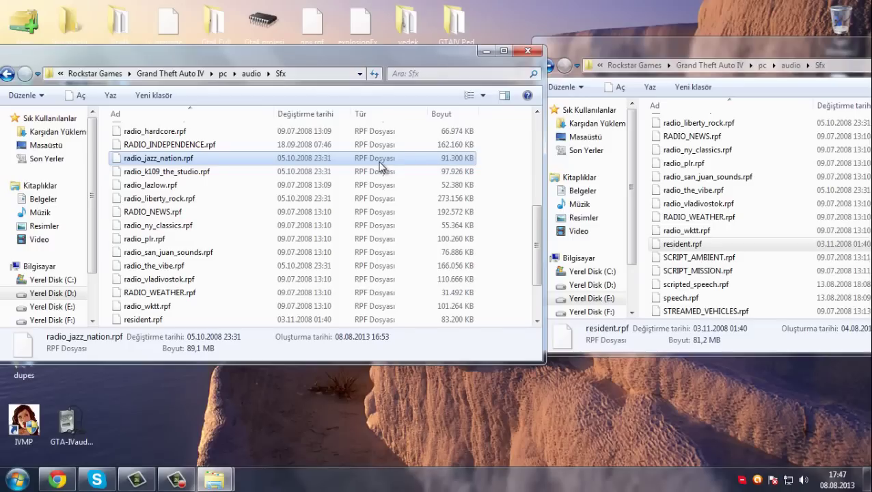
Step: Close the drive E backup window, leaving only the drive D window open
{"action": "left_click", "coordinate": [711, 136]}
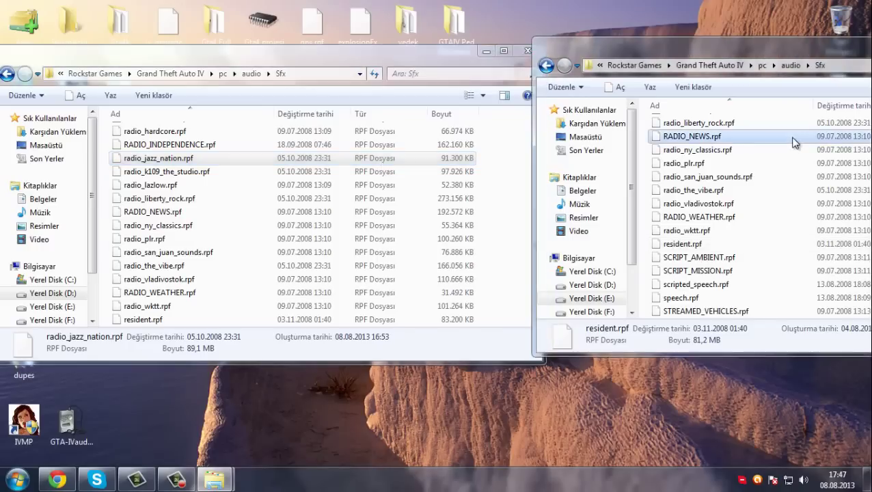
{"action": "left_click", "coordinate": [548, 65]}
{"action": "left_click_drag", "start_coordinate": [637, 49], "coordinate": [541, 67]}
{"action": "left_click", "coordinate": [783, 57]}
{"action": "left_click", "coordinate": [370, 182]}
Step: Return the drive D window from the audio subfolders to the main Grand Theft Auto IV folder
{"action": "left_click", "coordinate": [192, 84]}
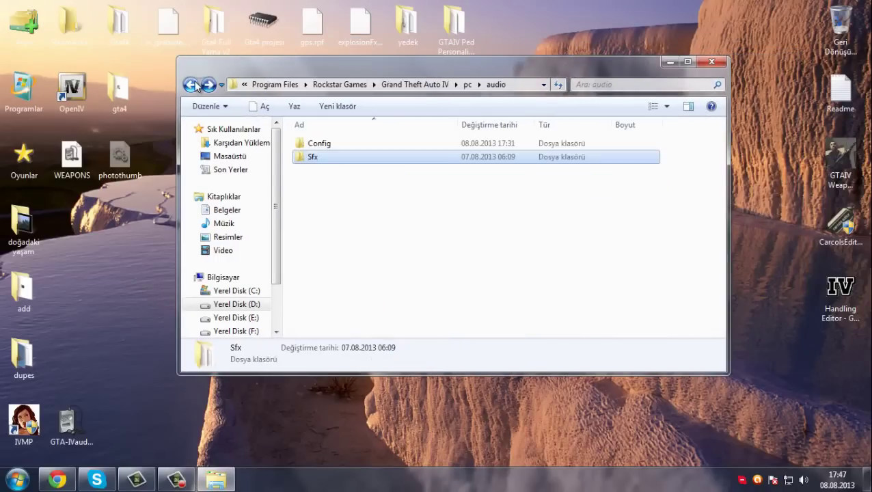
{"action": "left_click", "coordinate": [192, 84]}
{"action": "left_click", "coordinate": [192, 84]}
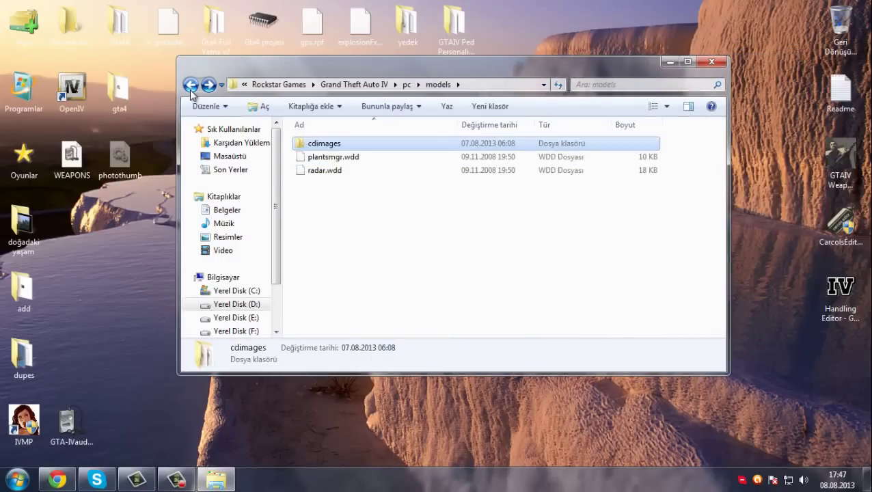
{"action": "left_click", "coordinate": [191, 84]}
{"action": "left_click", "coordinate": [189, 84]}
{"action": "left_click", "coordinate": [190, 88]}
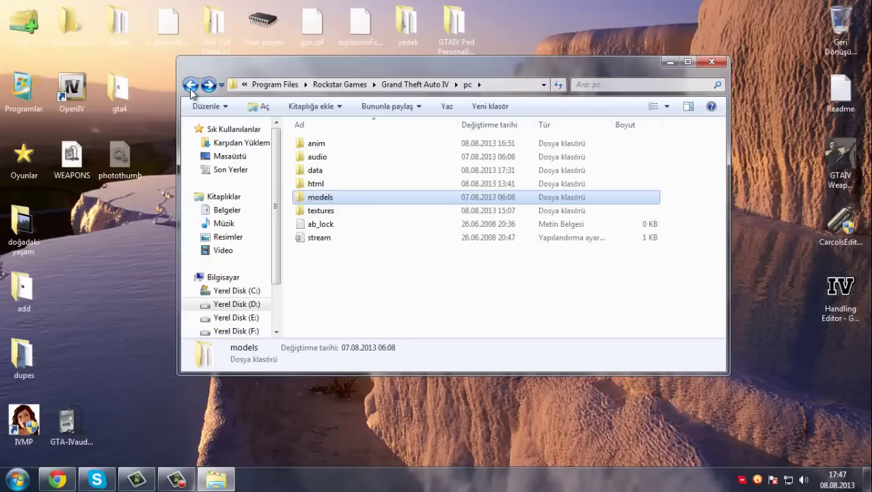
{"action": "left_click", "coordinate": [190, 87]}
{"action": "left_click", "coordinate": [356, 252]}
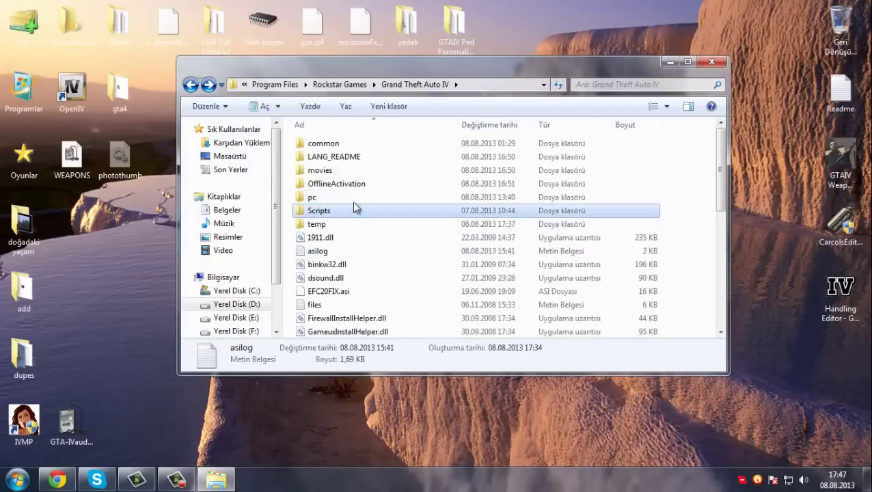
{"action": "left_click", "coordinate": [354, 183]}
{"action": "left_click", "coordinate": [361, 174]}
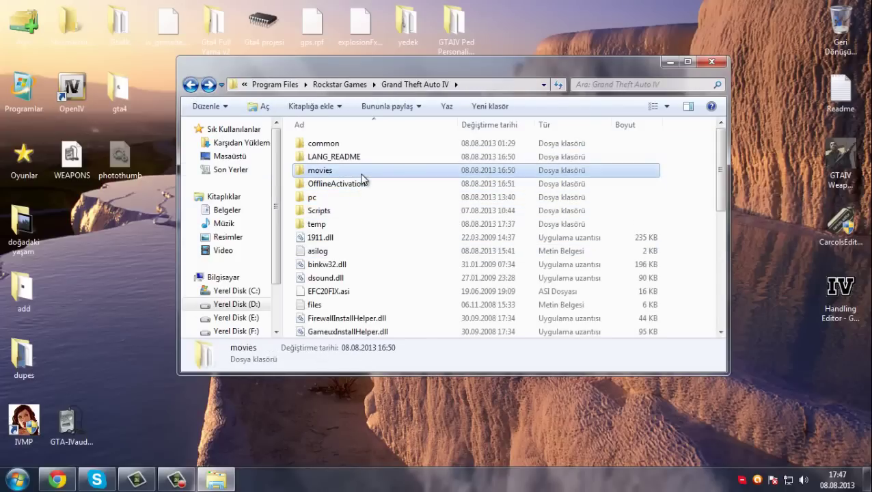
{"action": "left_click", "coordinate": [349, 198]}
{"action": "scroll", "coordinate": [348, 199], "scroll_direction": "down", "scroll_amount": 6}
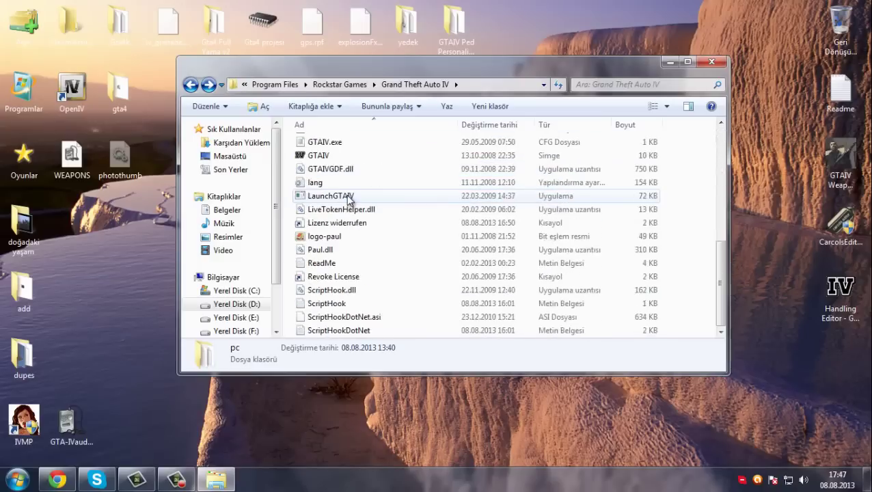
{"action": "left_click", "coordinate": [348, 198]}
Step: Open the Rockstar Games Social Club folder inside Rockstar Games on drive D and launch RGSCLauncher
{"action": "left_click", "coordinate": [191, 84]}
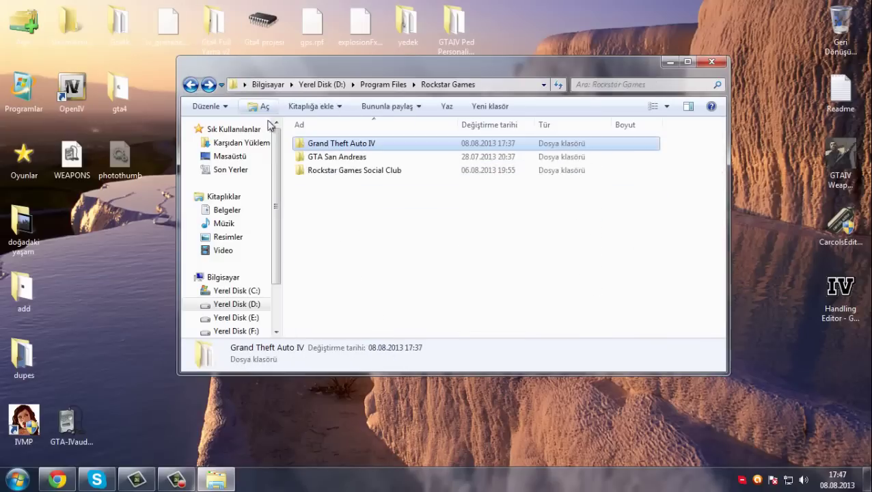
{"action": "left_click", "coordinate": [331, 176]}
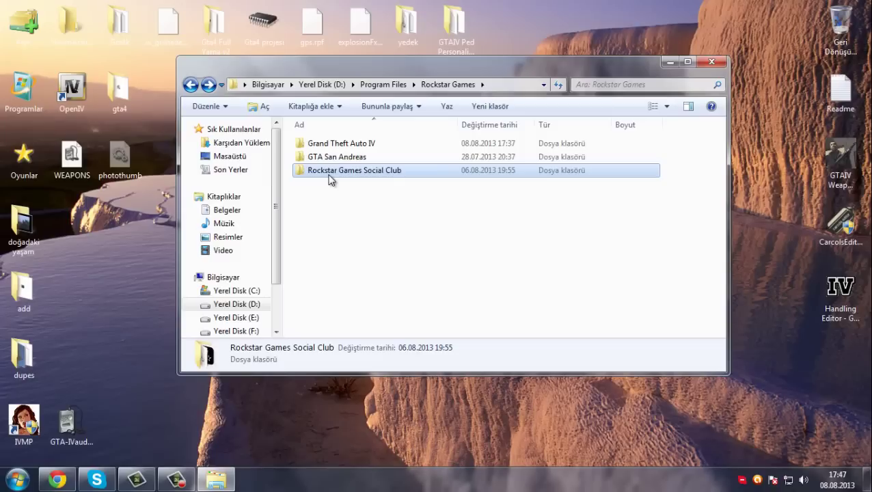
{"action": "left_click", "coordinate": [345, 179]}
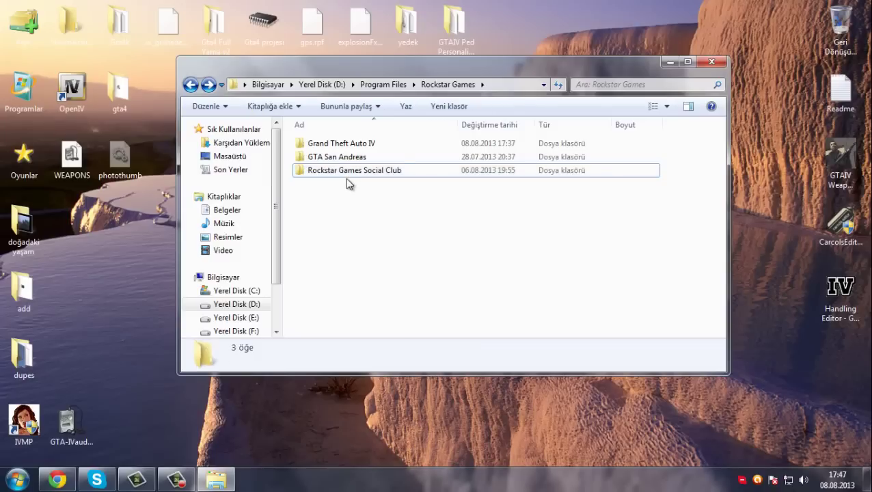
{"action": "double_click", "coordinate": [349, 172]}
{"action": "double_click", "coordinate": [336, 185]}
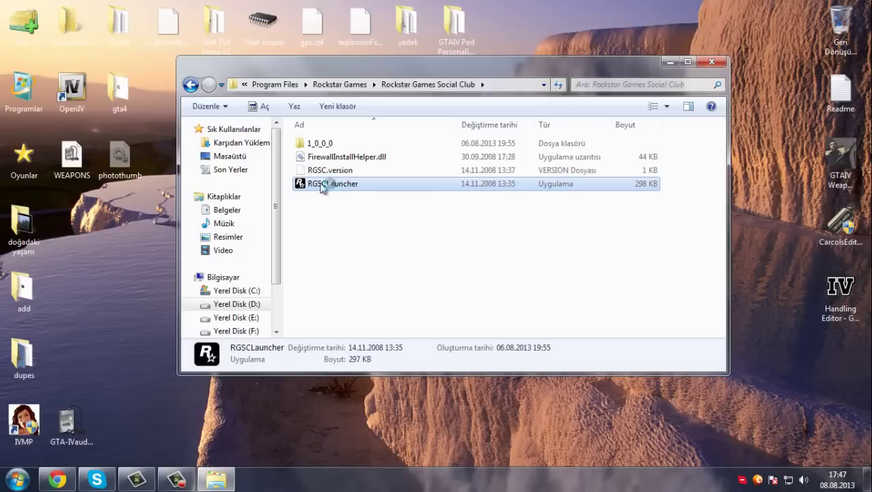
Step: Open the Fraps\Movies folder on drive D in a new window and skip the Rockstar Games Social Club login
{"action": "left_click", "coordinate": [17, 479]}
{"action": "left_click", "coordinate": [191, 288]}
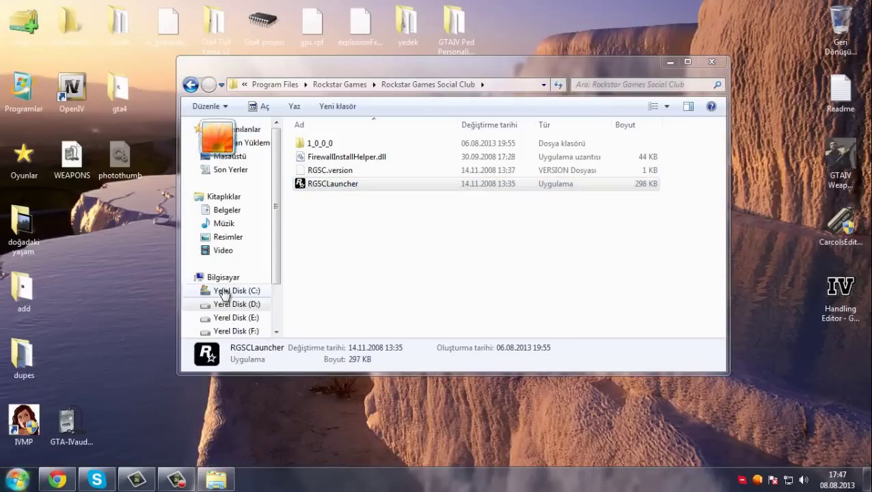
{"action": "double_click", "coordinate": [549, 163]}
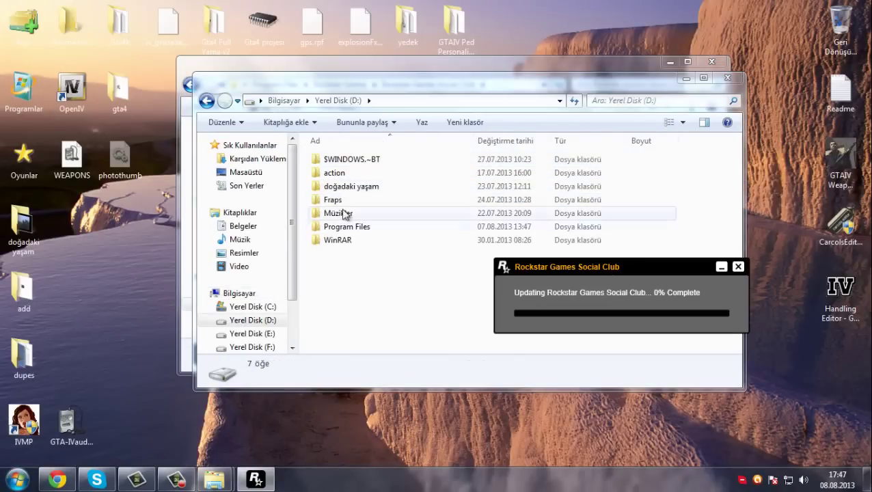
{"action": "double_click", "coordinate": [335, 200]}
{"action": "double_click", "coordinate": [340, 175]}
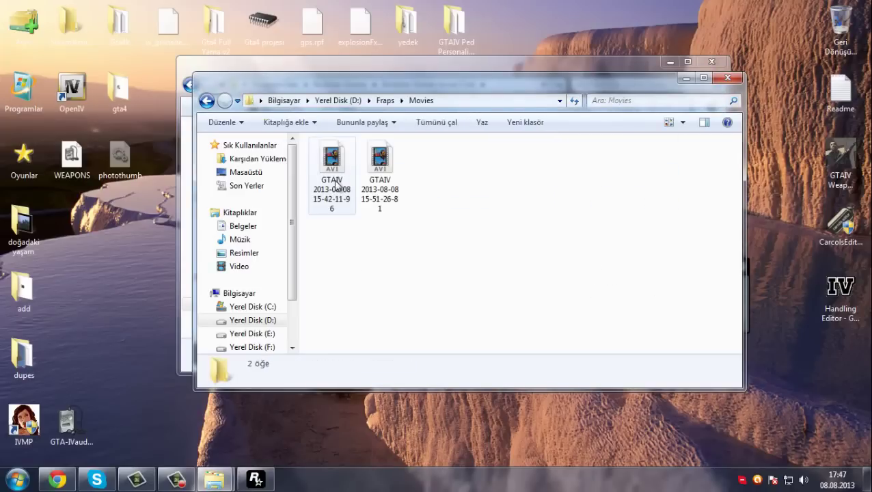
{"action": "left_click_drag", "start_coordinate": [319, 263], "coordinate": [516, 153]}
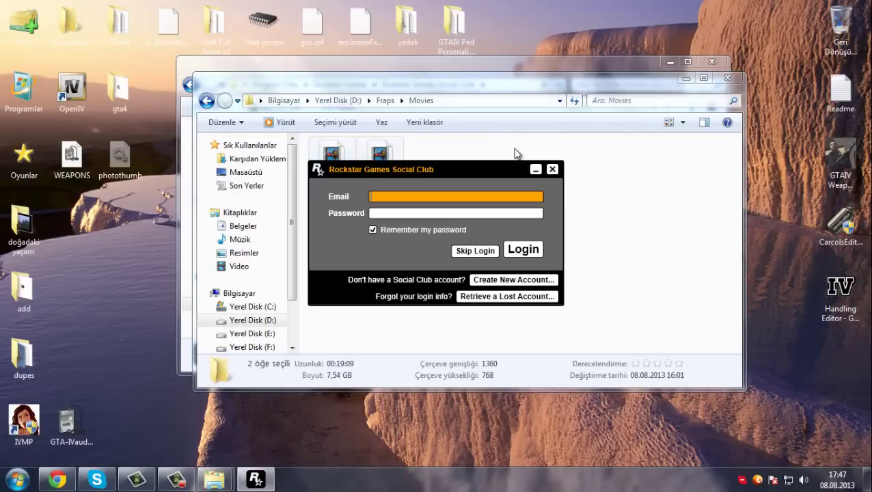
{"action": "left_click", "coordinate": [475, 251]}
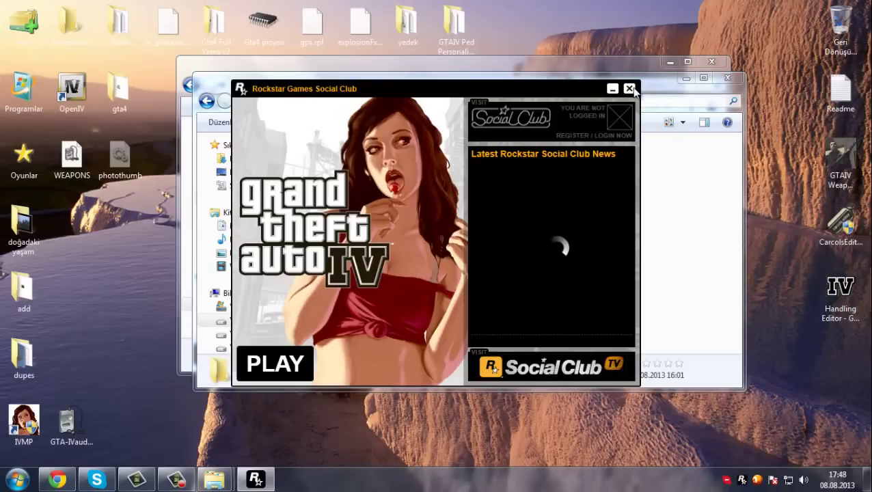
Step: Permanently delete both GTAIV recordings from Fraps\Movies by moving them to the Recycle Bin and emptying it, and close the folder window
{"action": "left_click", "coordinate": [675, 176]}
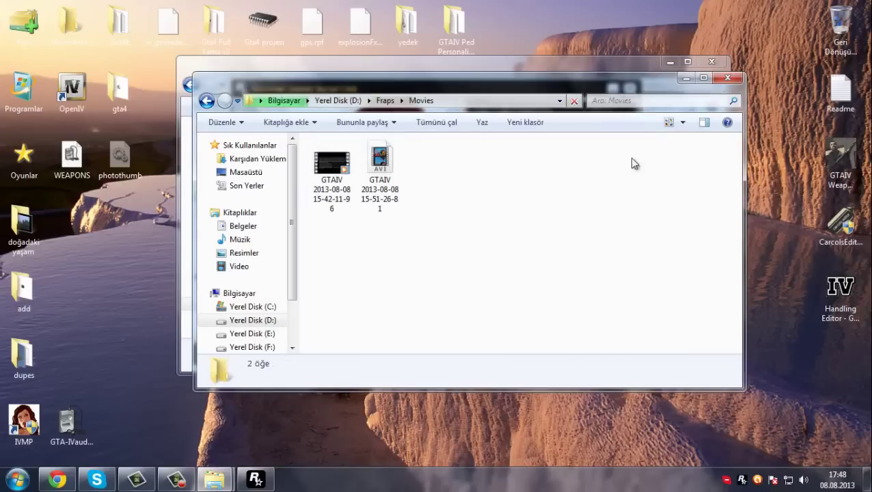
{"action": "left_click_drag", "start_coordinate": [165, 168], "coordinate": [278, 220]}
{"action": "left_click_drag", "start_coordinate": [330, 171], "coordinate": [850, 25]}
{"action": "right_click", "coordinate": [848, 23]}
{"action": "left_click", "coordinate": [802, 49]}
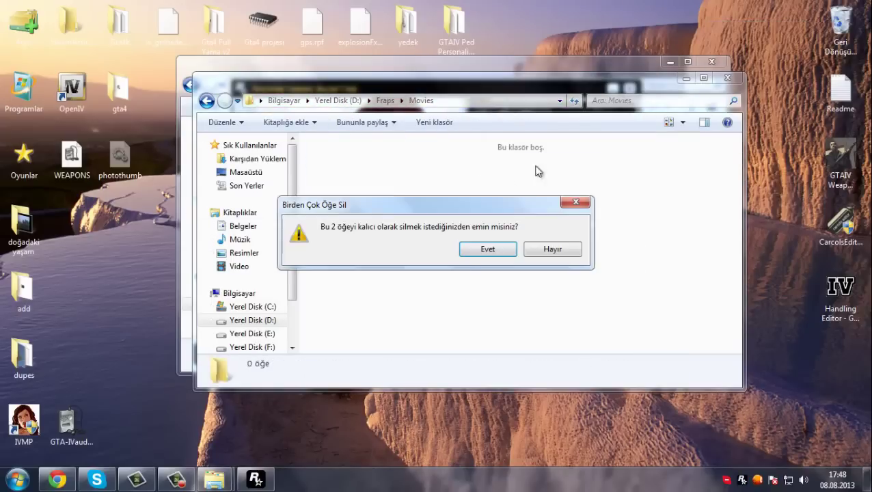
{"action": "left_click", "coordinate": [487, 250]}
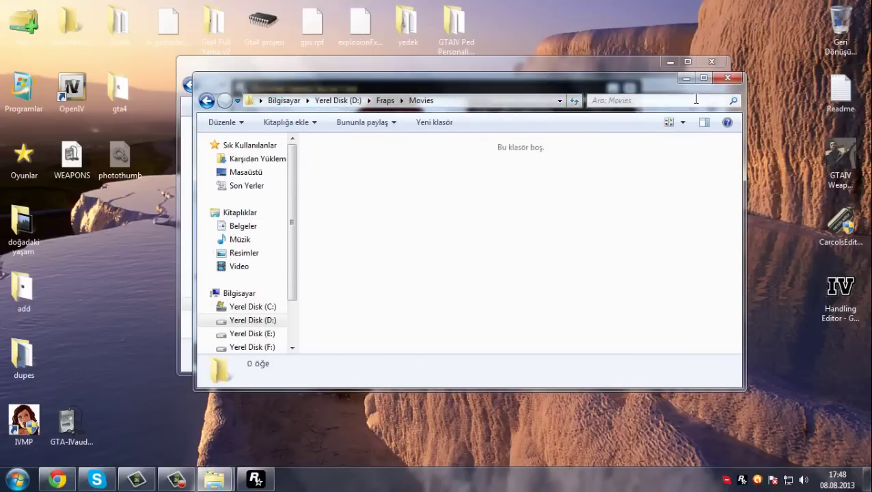
{"action": "left_click", "coordinate": [727, 79]}
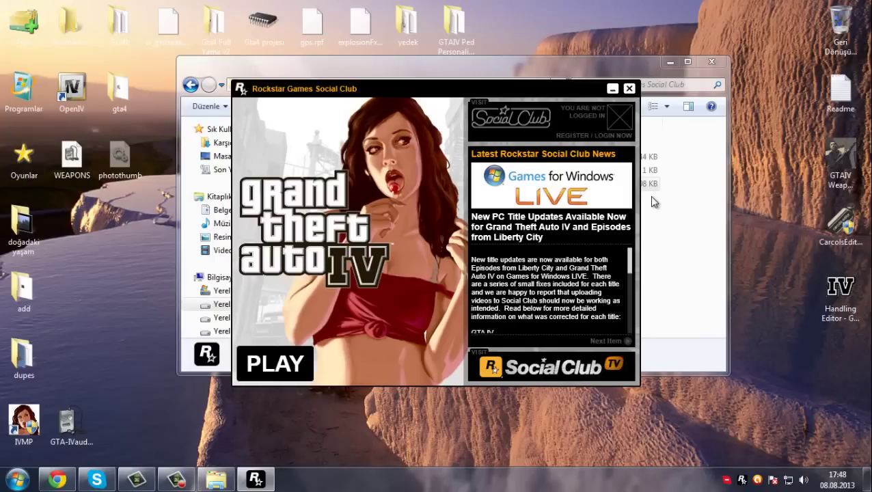
Step: Start Fraps from the desktop's Programlar folder, minimize its window and close the folder
{"action": "double_click", "coordinate": [13, 108]}
{"action": "double_click", "coordinate": [390, 277]}
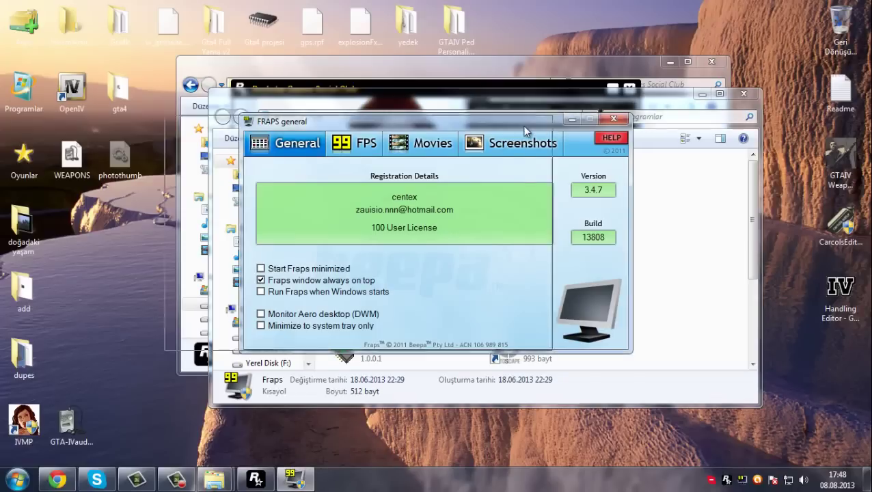
{"action": "left_click_drag", "start_coordinate": [523, 125], "coordinate": [413, 125]}
{"action": "left_click", "coordinate": [464, 119]}
{"action": "left_click", "coordinate": [752, 95]}
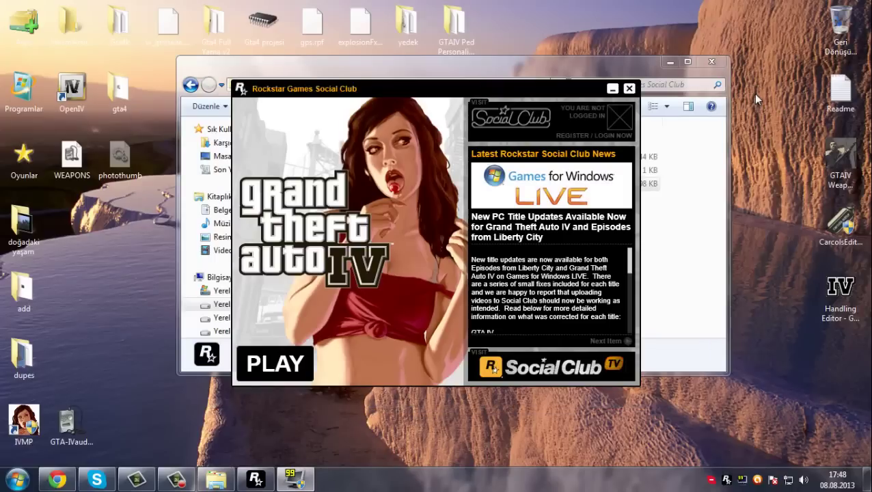
Step: Close the Rockstar Games Social Club folder window and pause the screen recording
{"action": "left_click_drag", "start_coordinate": [420, 83], "coordinate": [427, 63]}
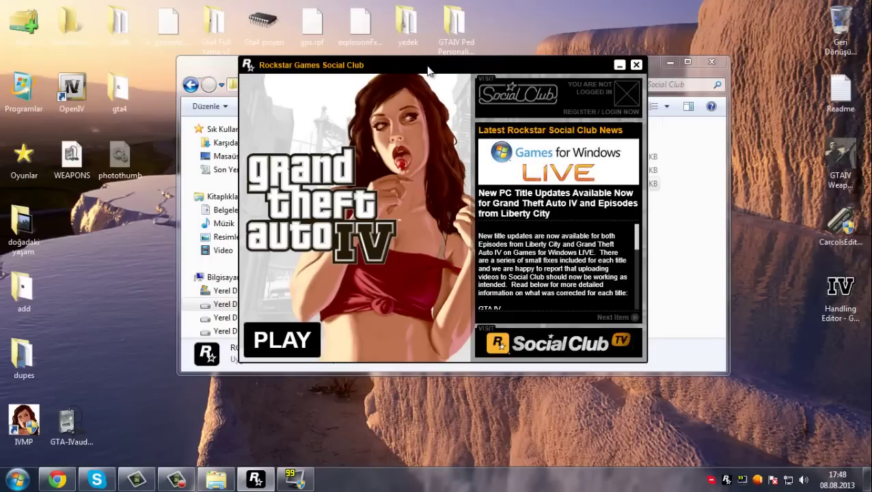
{"action": "left_click_drag", "start_coordinate": [428, 66], "coordinate": [426, 77]}
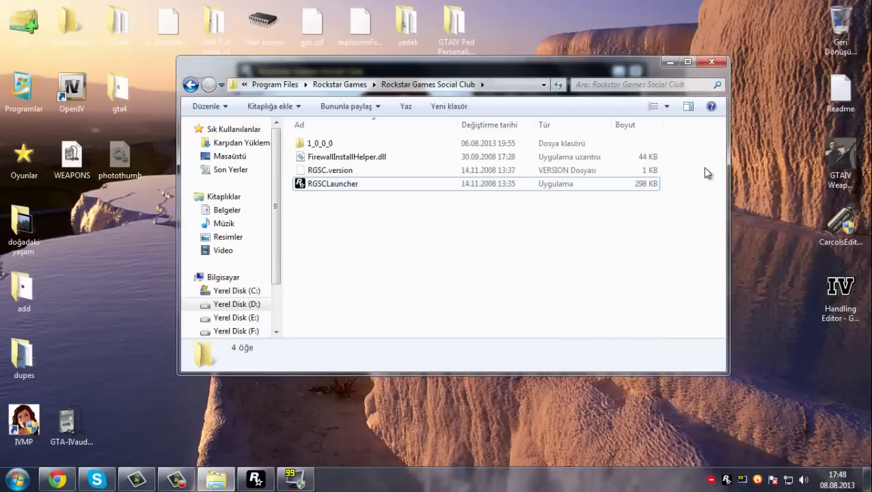
{"action": "left_click", "coordinate": [714, 63]}
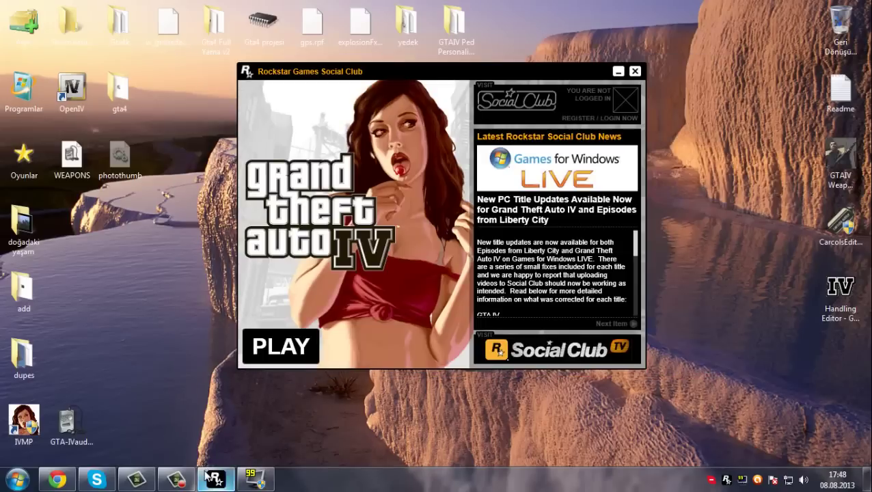
{"action": "left_click", "coordinate": [176, 479]}
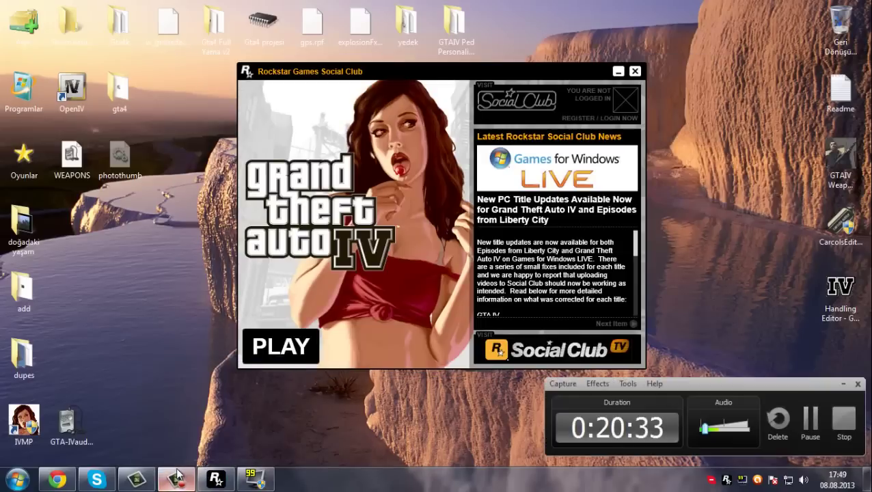
{"action": "left_click", "coordinate": [807, 417]}
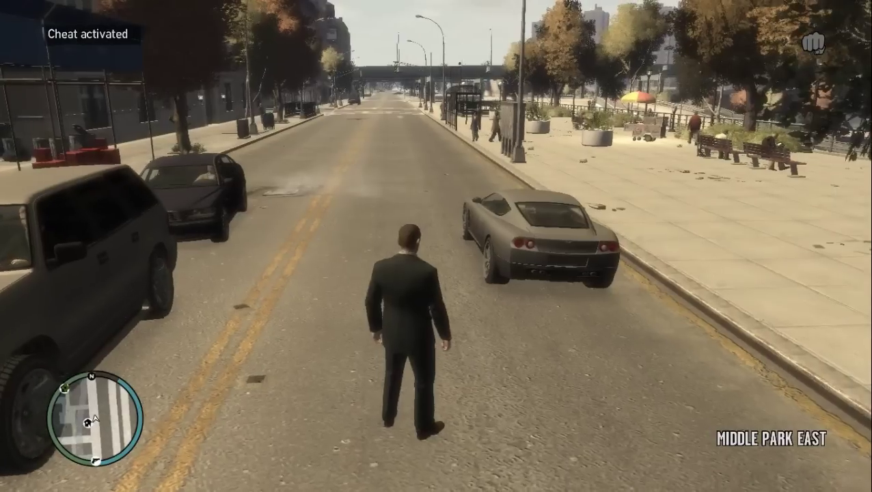
Step: Spawn a car in front of the character with a cheat from the in-game phone's cheat list
{"action": "key", "text": "Up"}
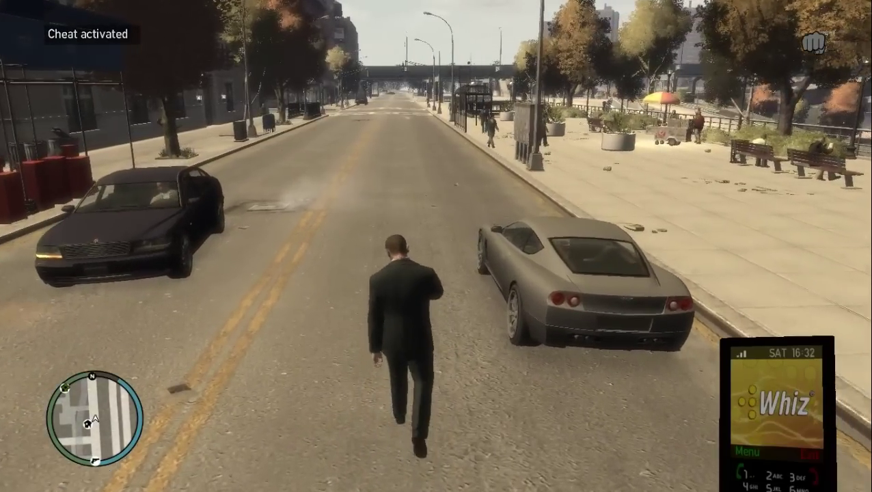
{"action": "key", "text": "Return"}
{"action": "key", "text": "Return"}
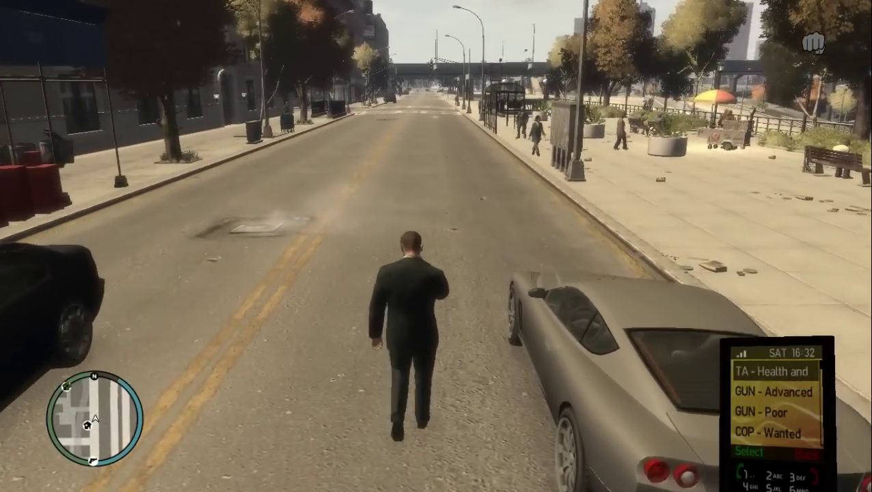
{"action": "key", "text": "Up"}
{"action": "key", "text": "Return"}
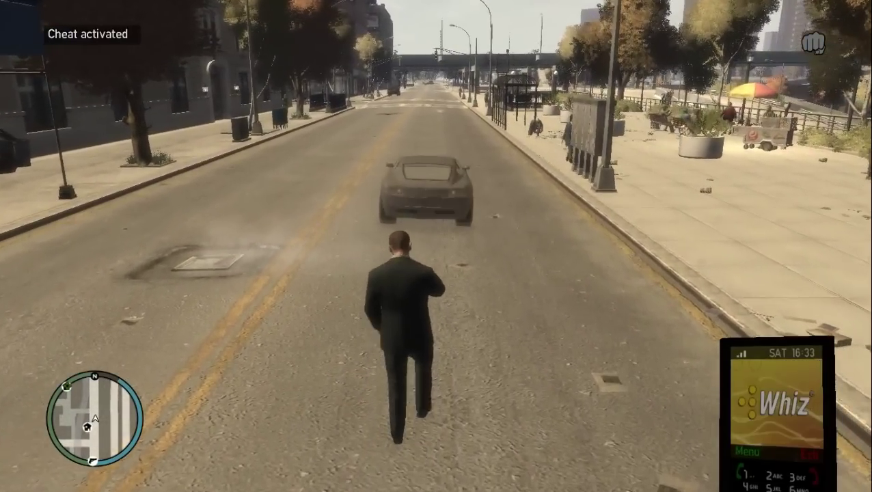
{"action": "key", "text": "w"}
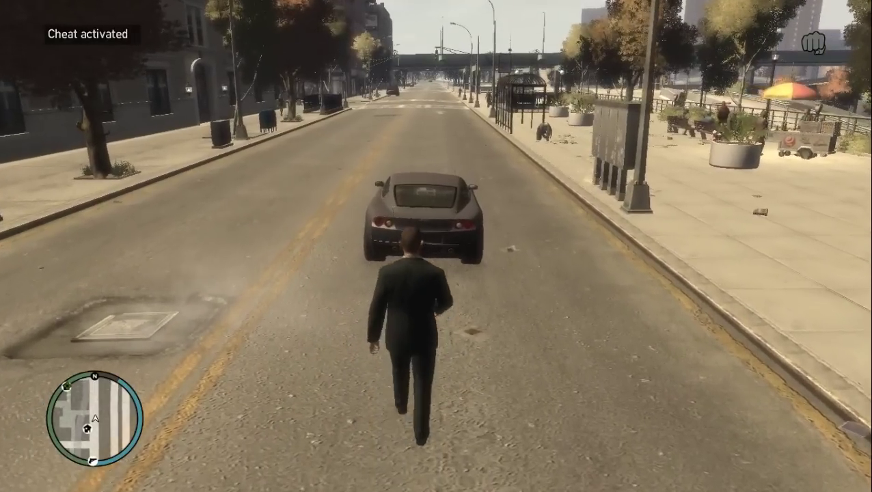
Step: Walk the character to the driver's side of the spawned grey sports car, get in and drive forward
{"action": "key", "text": "a"}
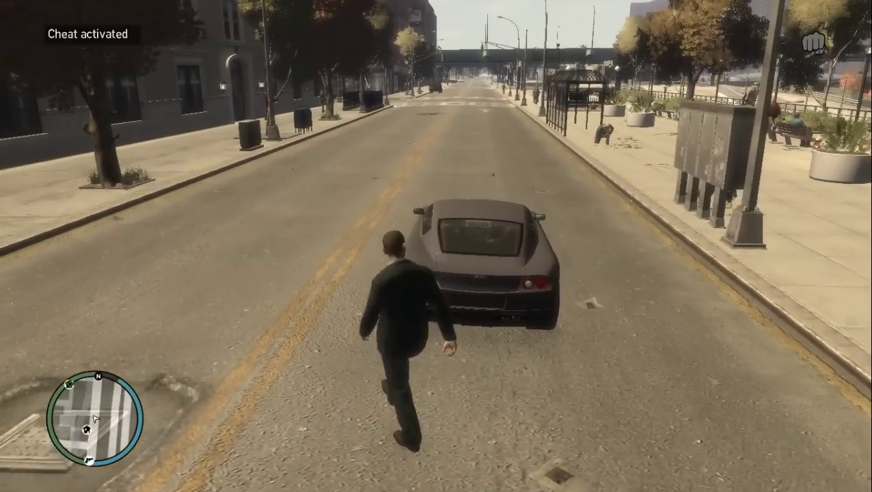
{"action": "key", "text": "w"}
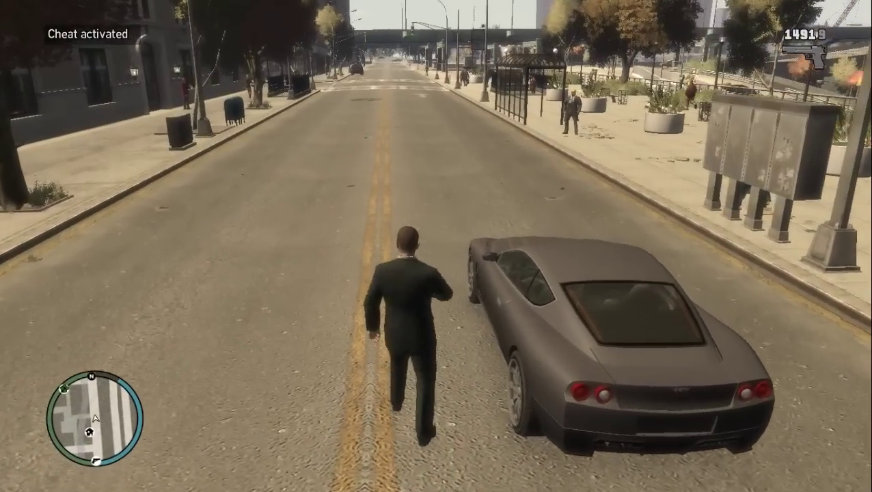
{"action": "key", "text": "f"}
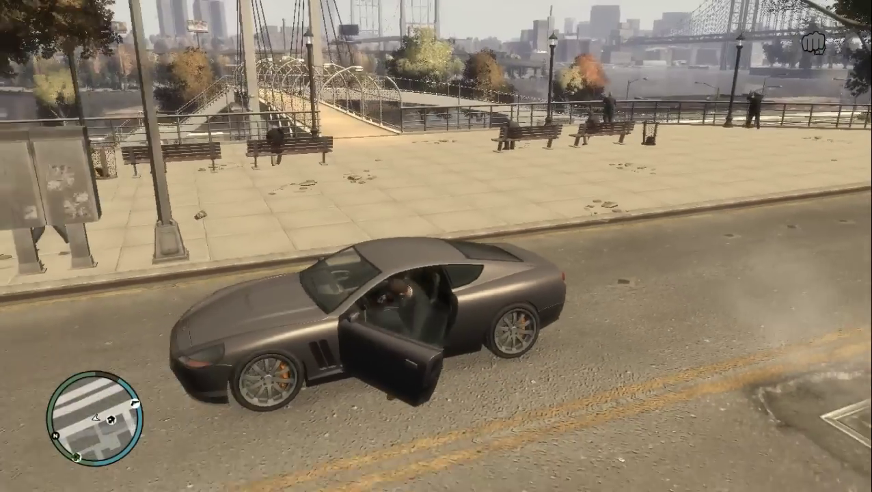
{"action": "key", "text": "w"}
{"action": "key", "text": "a"}
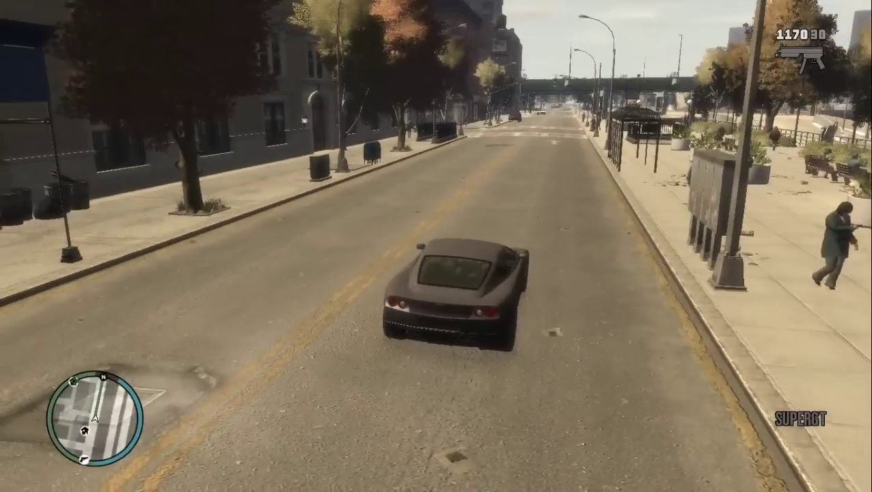
{"action": "key", "text": "w"}
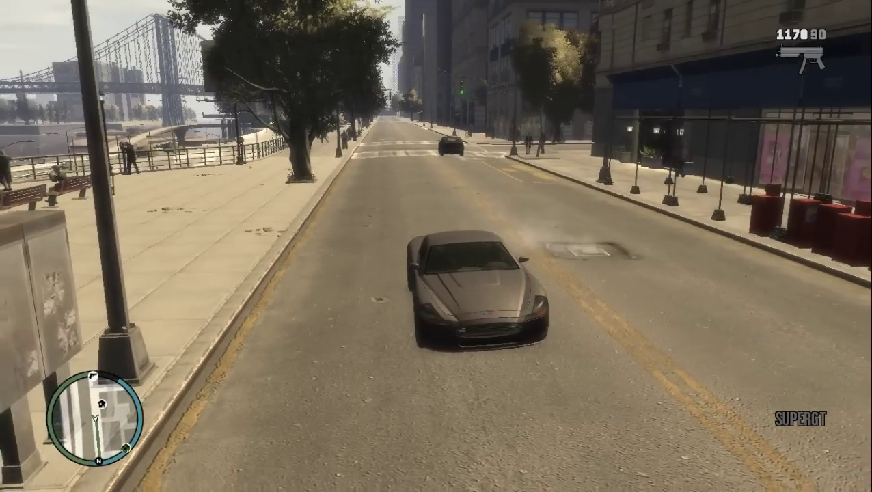
Step: Raise the Music Level to maximum and set GPS Speech to On in the audio settings, and resume the game
{"action": "key", "text": "Escape"}
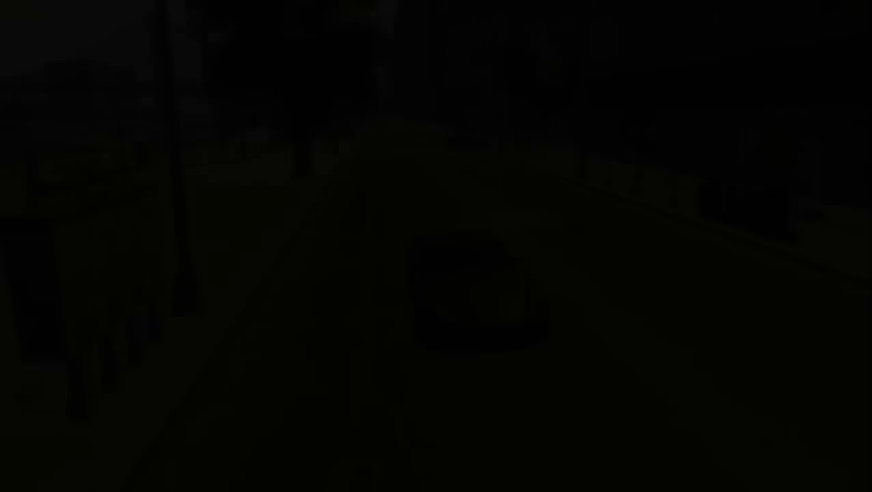
{"action": "left_click", "coordinate": [423, 83]}
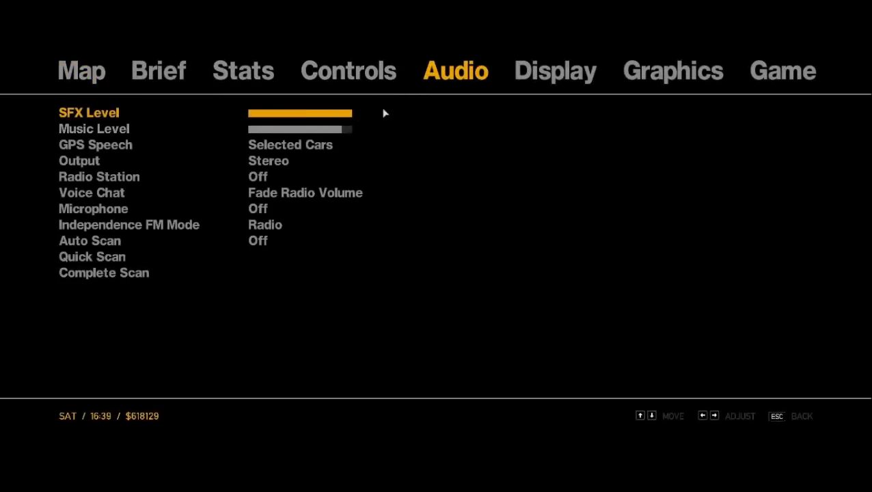
{"action": "left_click", "coordinate": [350, 130]}
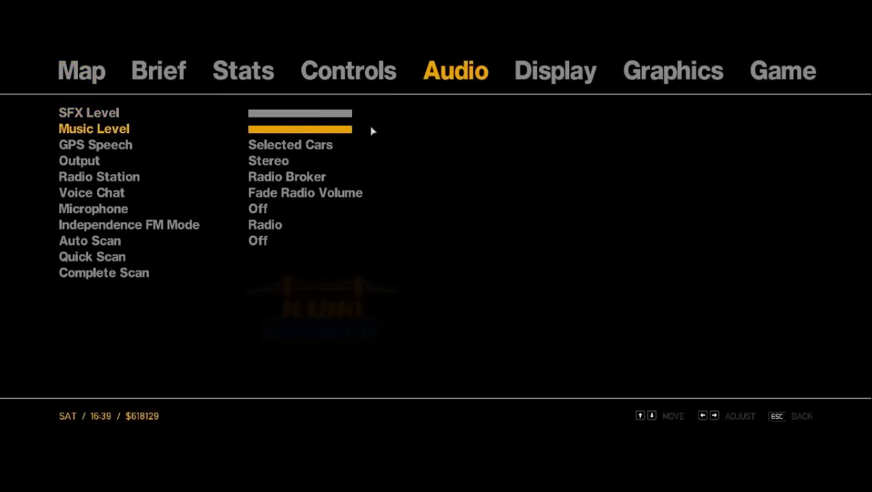
{"action": "left_click", "coordinate": [295, 145]}
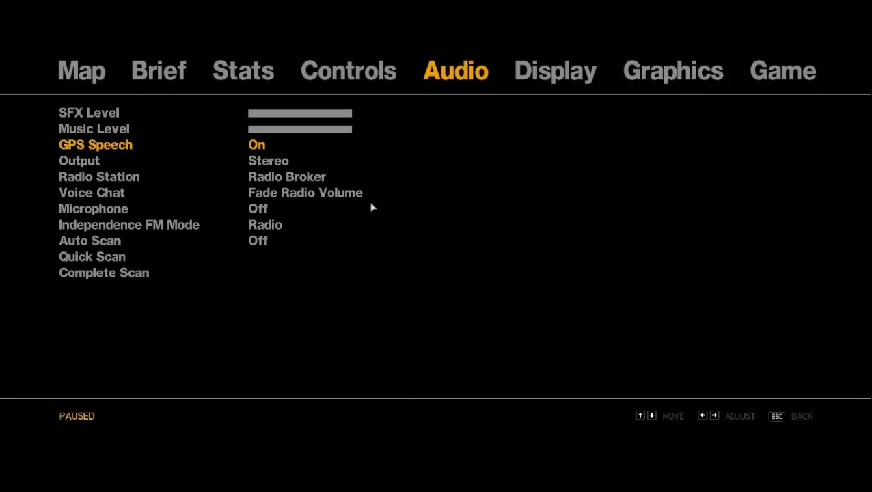
{"action": "key", "text": "Escape"}
{"action": "key", "text": "Escape"}
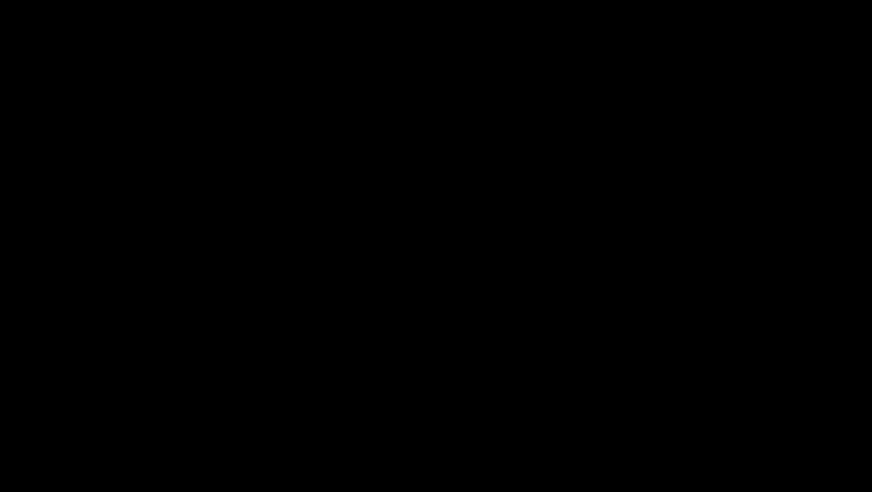